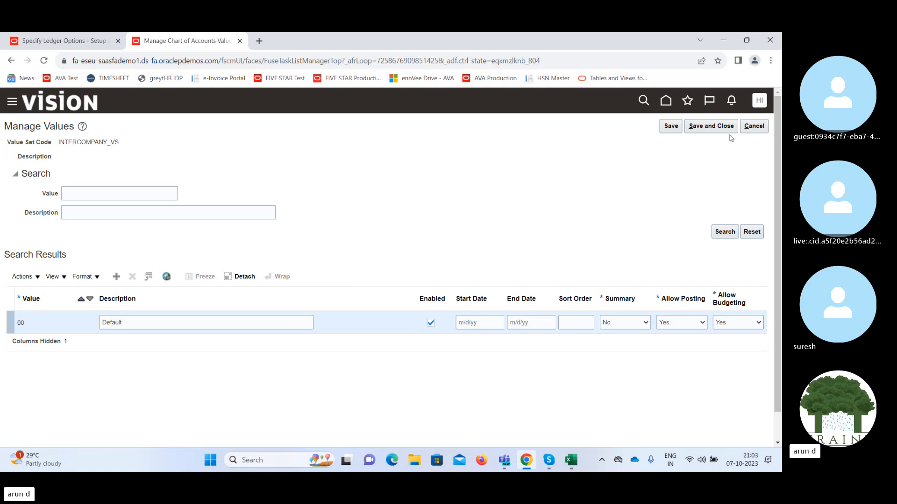
Save and close the INTERCOMPANY_VS values, search value sets for "Futu", and open the values of FUTURE_1
{"action": "left_click", "coordinate": [711, 126]}
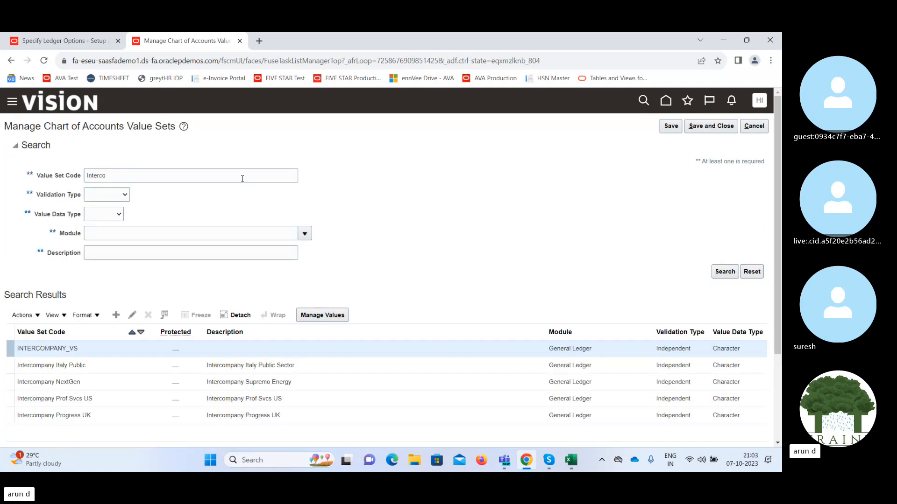
{"action": "double_click", "coordinate": [159, 171]}
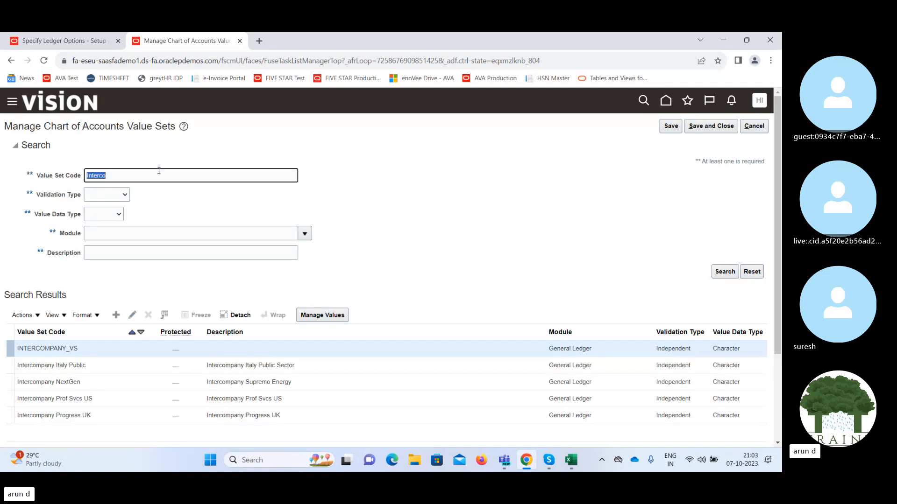
{"action": "type", "text": "Futu"}
{"action": "key", "text": "Return"}
{"action": "left_click", "coordinate": [99, 354]}
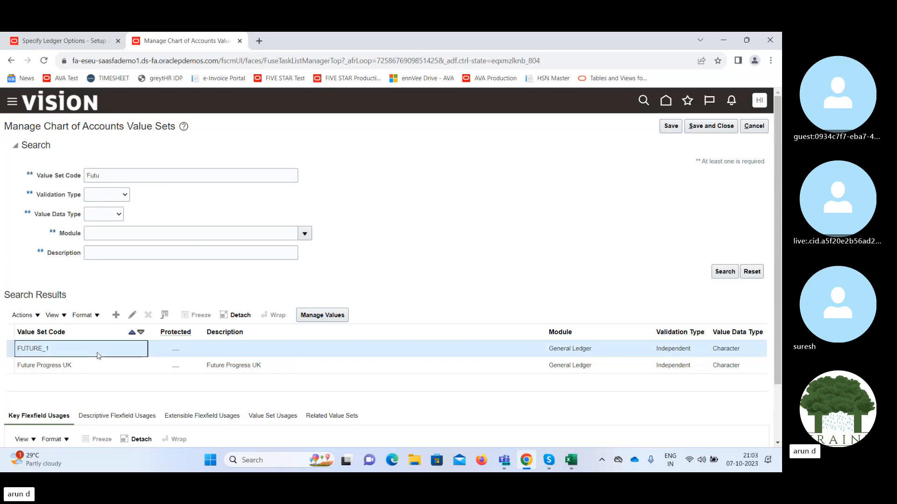
{"action": "left_click", "coordinate": [316, 313]}
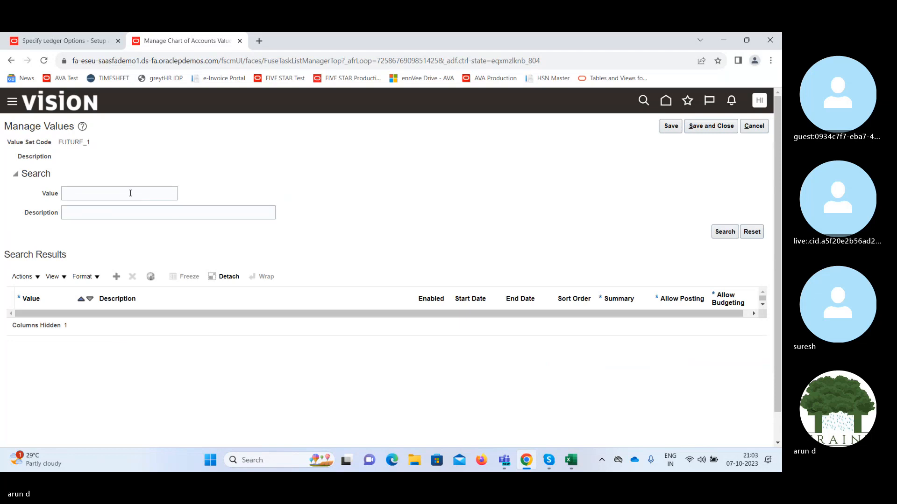
Add value 00 with the description "Default" to the FUTURE_1 value set, saving and closing it
{"action": "left_click", "coordinate": [130, 193]}
{"action": "left_click", "coordinate": [80, 255]}
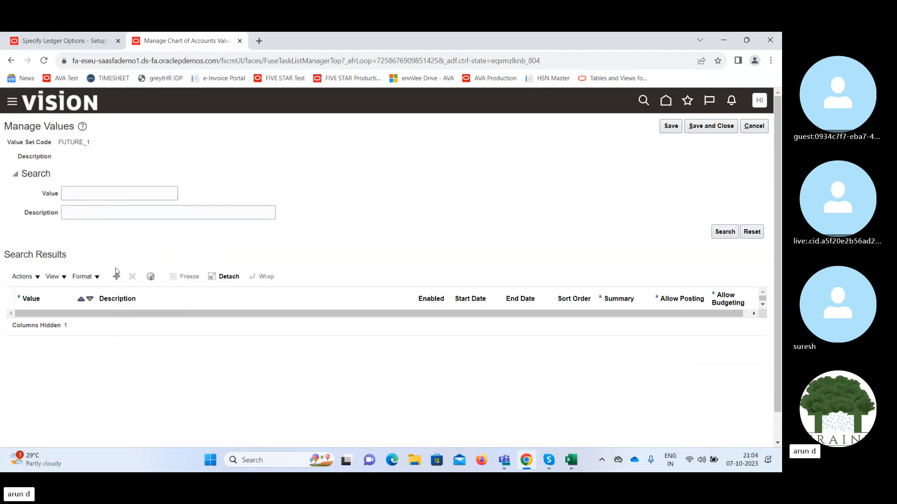
{"action": "left_click", "coordinate": [116, 276]}
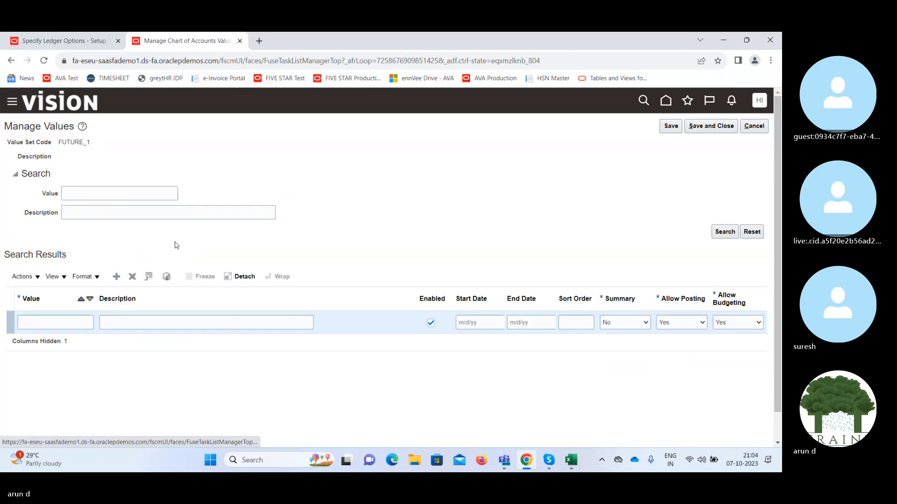
{"action": "left_click", "coordinate": [77, 319]}
{"action": "type", "text": "00"}
{"action": "key", "text": "Tab"}
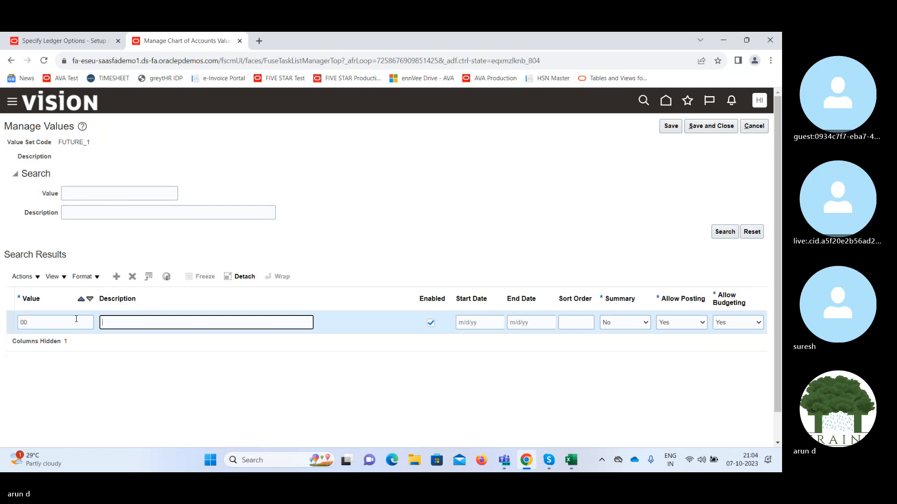
{"action": "type", "text": "Default"}
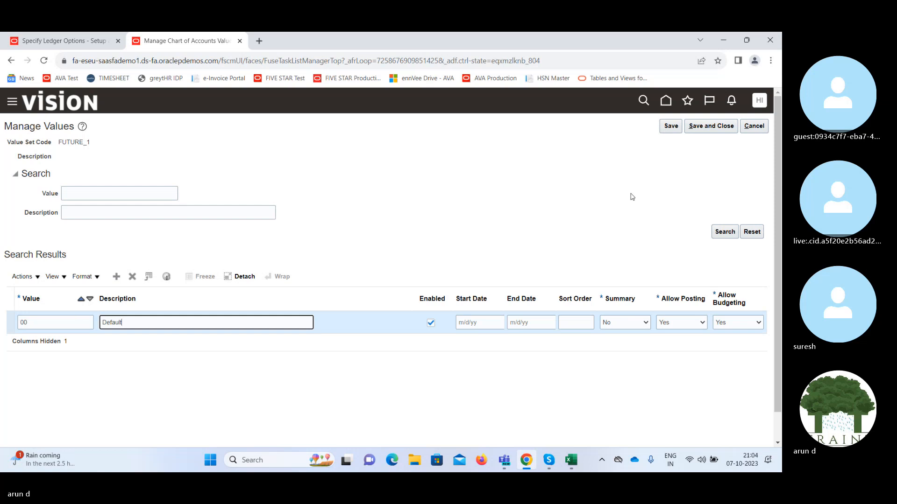
{"action": "left_click", "coordinate": [671, 126]}
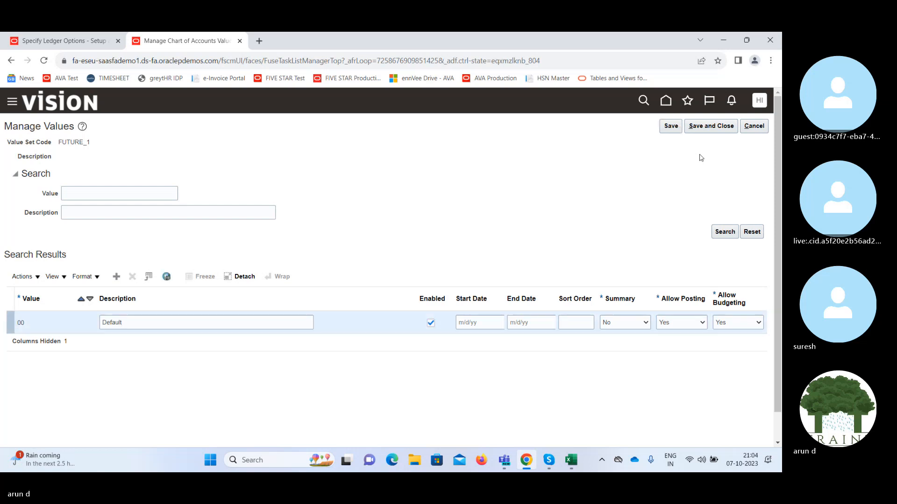
{"action": "left_click", "coordinate": [711, 126]}
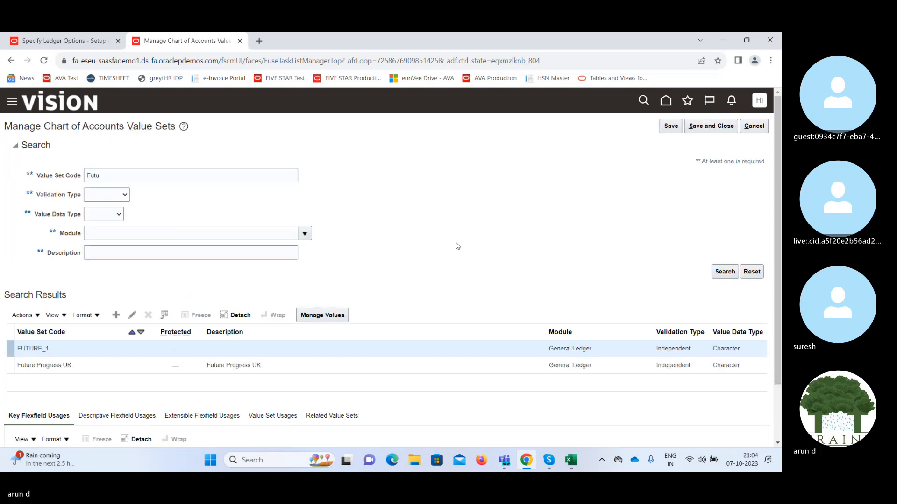
In the MKV Primary Ledger options, set the Retained Earnings Account segments Company 100, Department 00 and GL Account 300001
{"action": "left_click", "coordinate": [69, 42]}
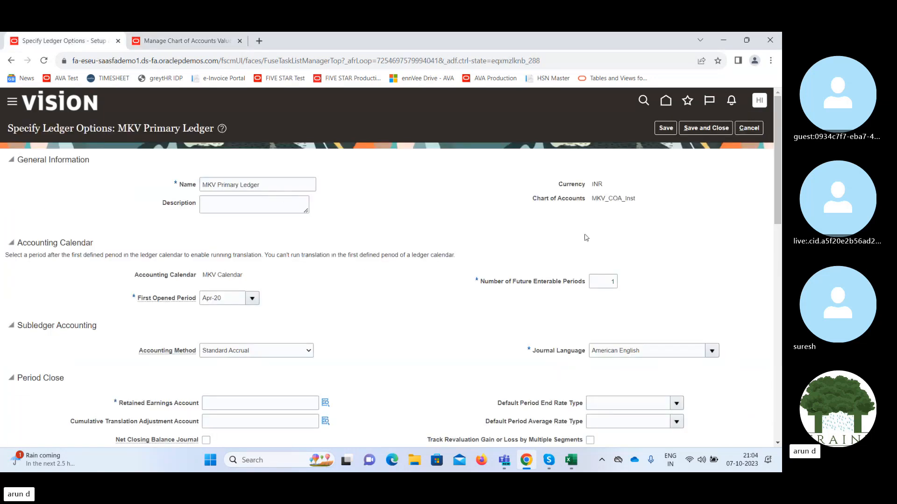
{"action": "scroll", "coordinate": [508, 224], "scroll_direction": "down", "scroll_amount": 4}
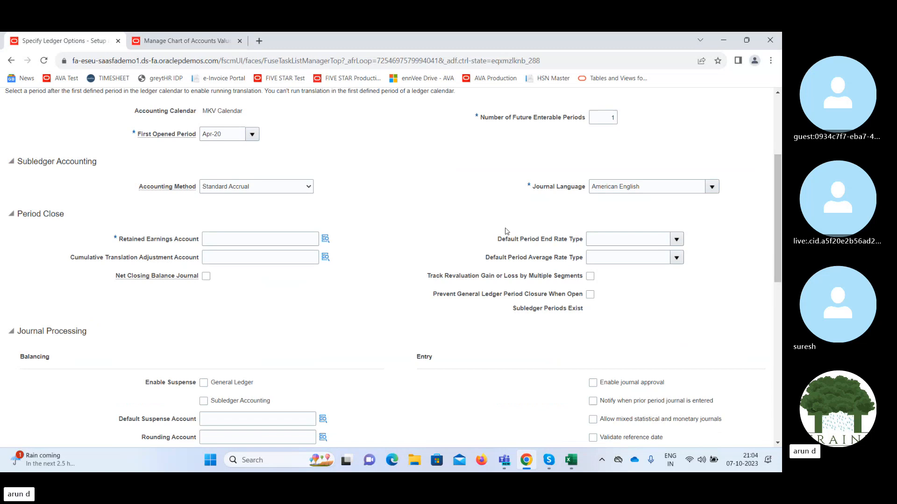
{"action": "left_click", "coordinate": [325, 239]}
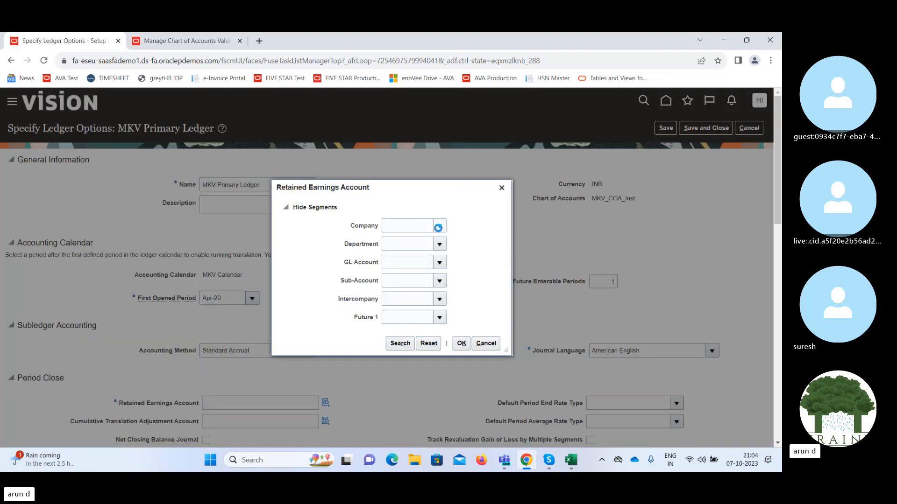
{"action": "left_click", "coordinate": [438, 228]}
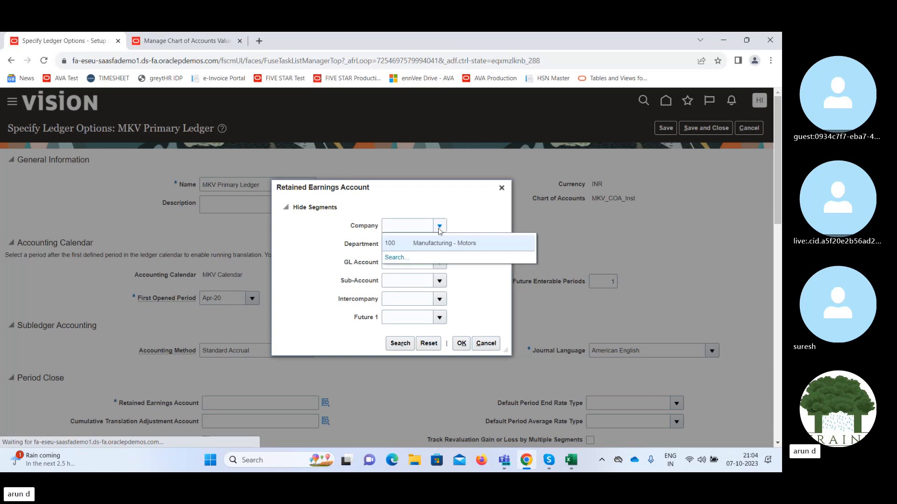
{"action": "left_click", "coordinate": [435, 242]}
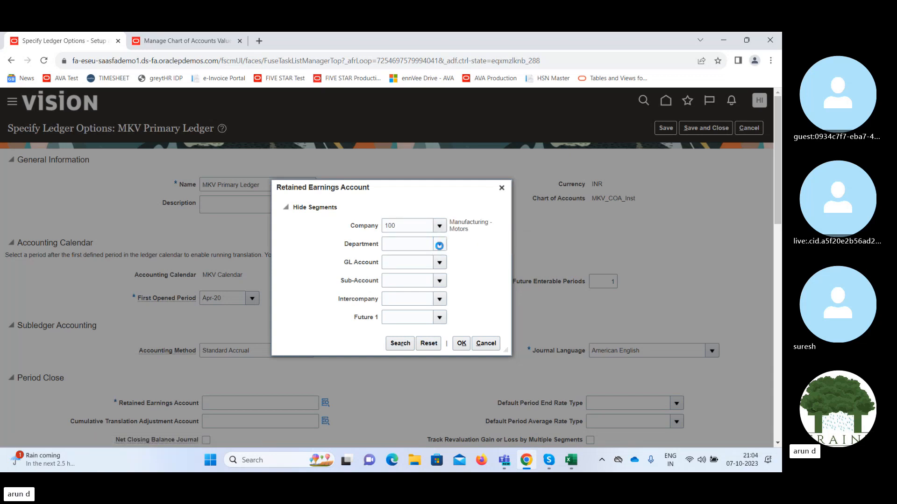
{"action": "left_click", "coordinate": [439, 245]}
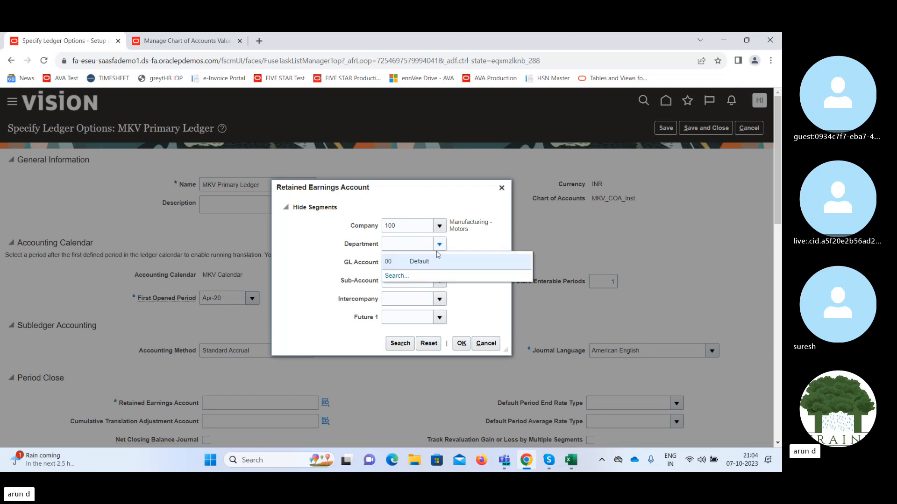
{"action": "left_click", "coordinate": [424, 260]}
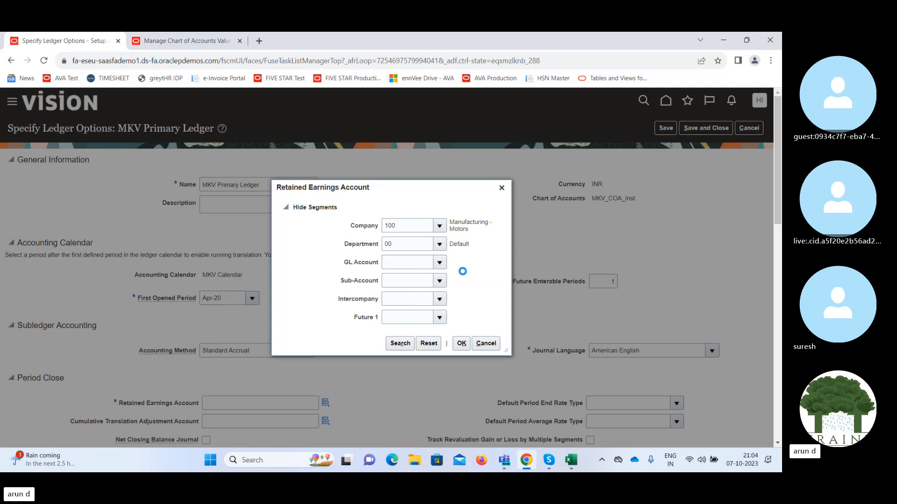
{"action": "left_click", "coordinate": [437, 279]}
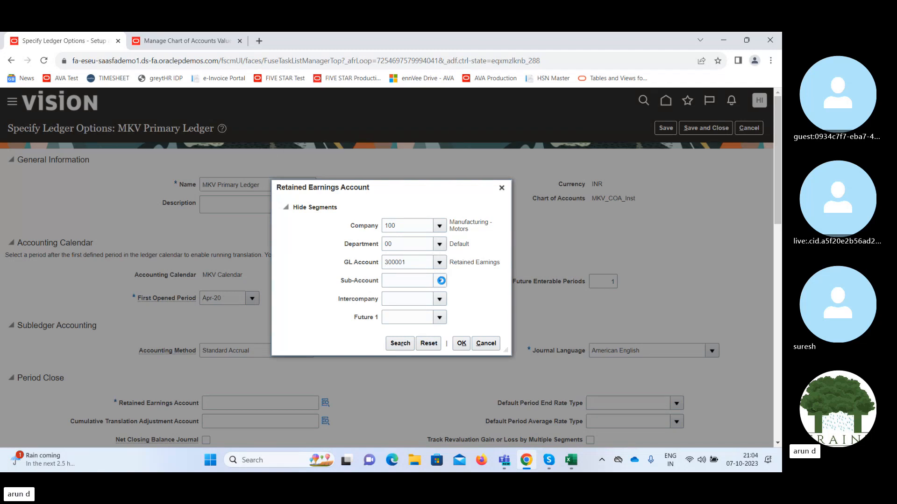
Complete the Retained Earnings Account with Sub-Account 000001, Intercompany 00 and Future 1 00, and confirm the combination
{"action": "left_click", "coordinate": [439, 280]}
{"action": "left_click", "coordinate": [438, 297]}
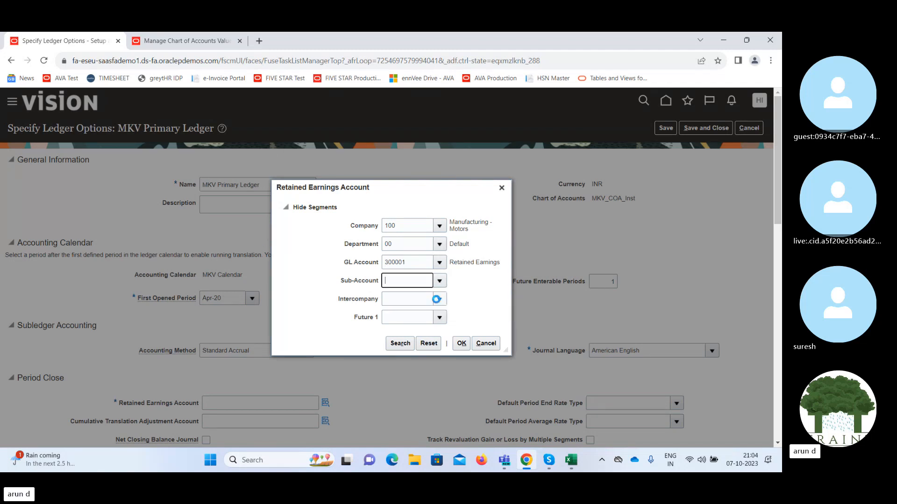
{"action": "left_click", "coordinate": [438, 299]}
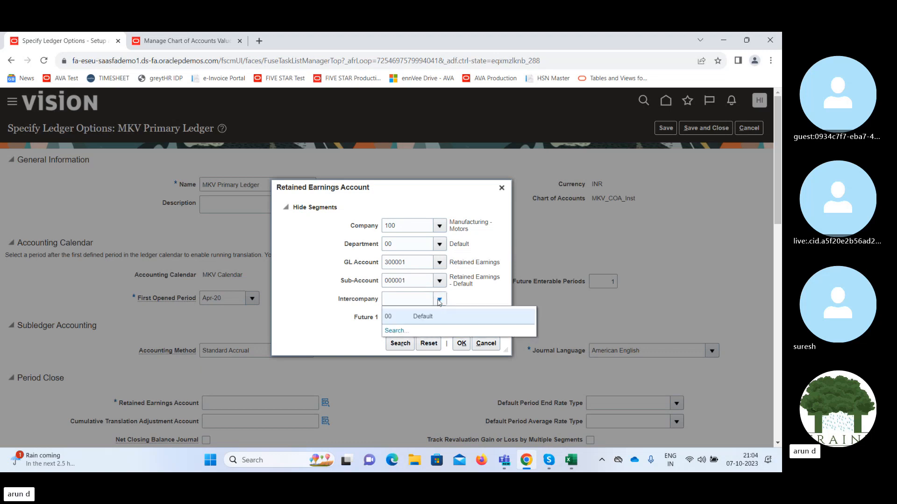
{"action": "left_click", "coordinate": [420, 316]}
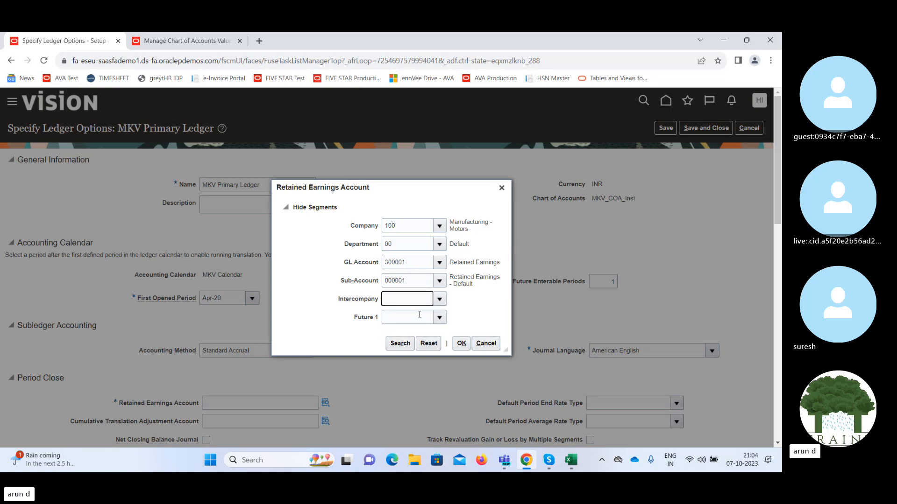
{"action": "left_click", "coordinate": [439, 318]}
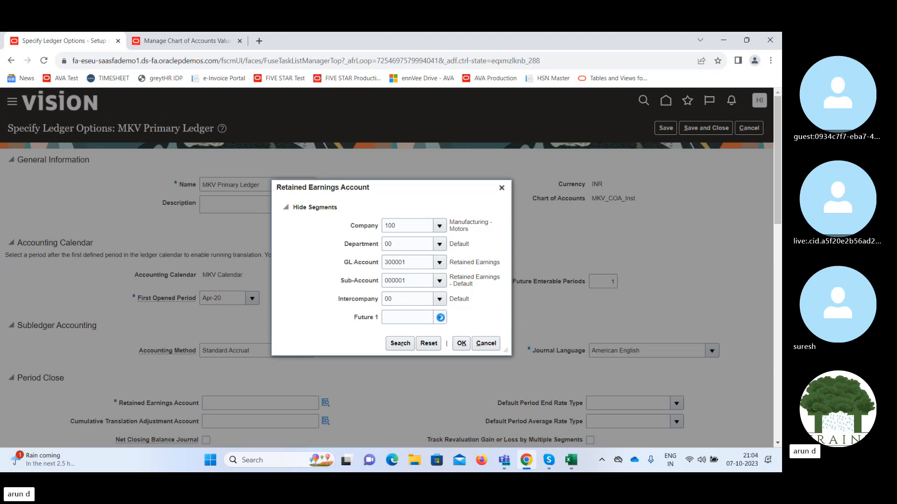
{"action": "left_click", "coordinate": [420, 333]}
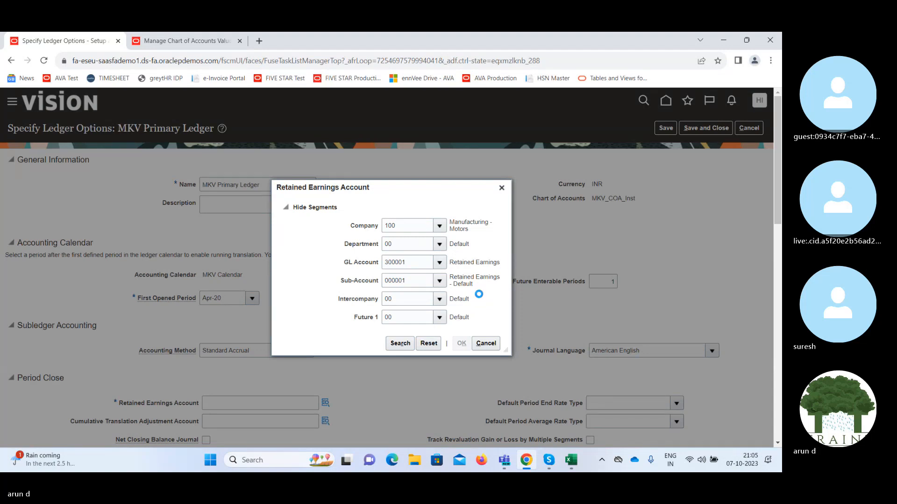
Search the chart of accounts value sets for "sub" and start creating a related value set for SUB-ACCOUNT_VS
{"action": "left_click", "coordinate": [180, 44]}
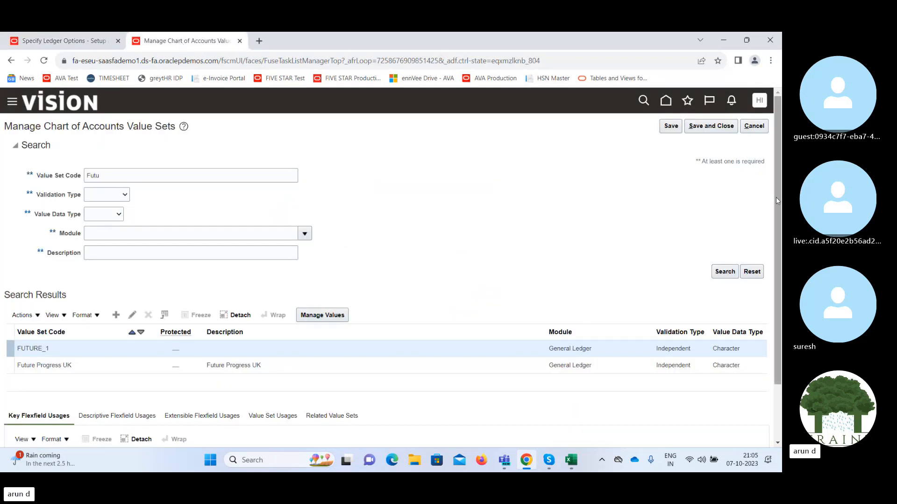
{"action": "scroll", "coordinate": [775, 197], "scroll_direction": "down", "scroll_amount": 2}
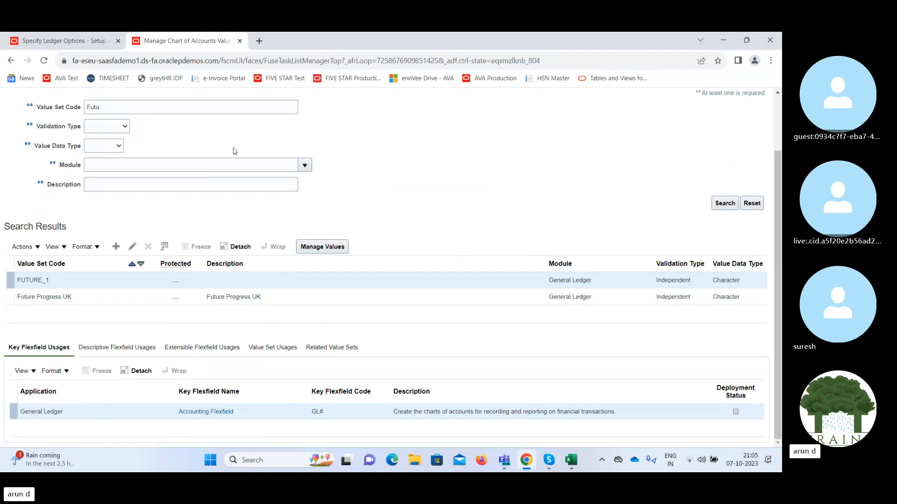
{"action": "double_click", "coordinate": [184, 110]}
{"action": "type", "text": "sub"}
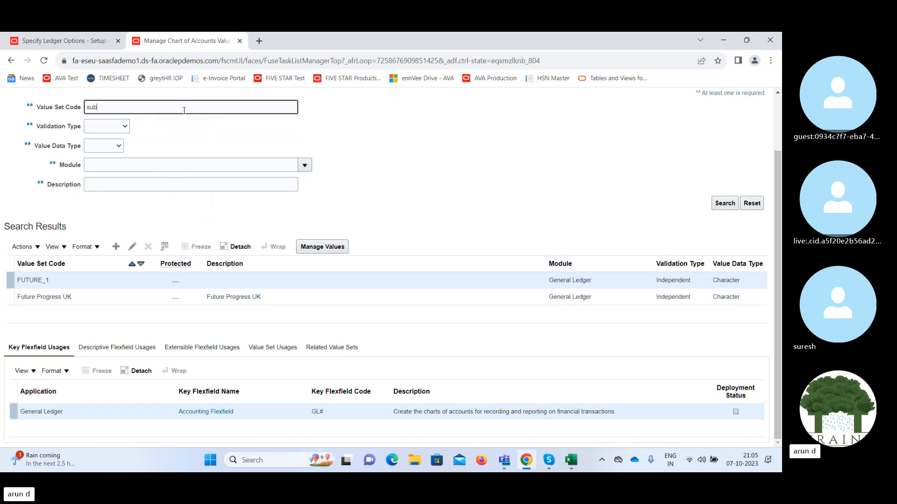
{"action": "key", "text": "Return"}
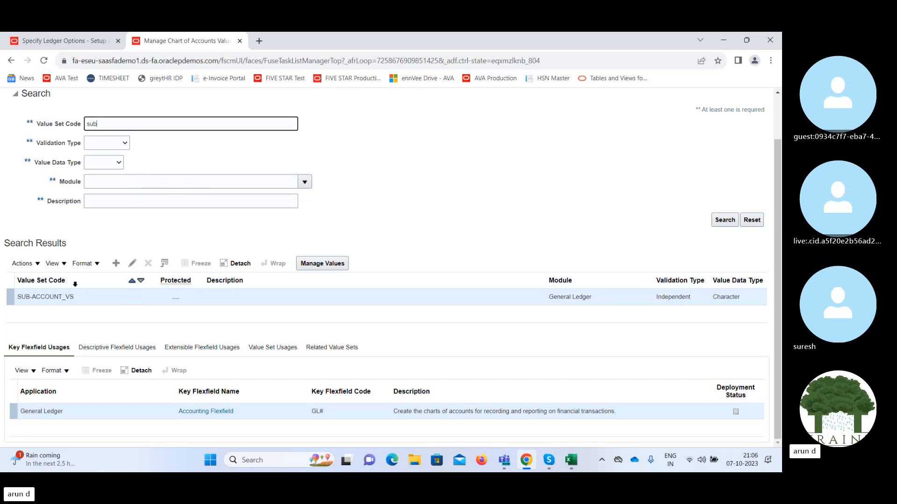
{"action": "left_click", "coordinate": [329, 348]}
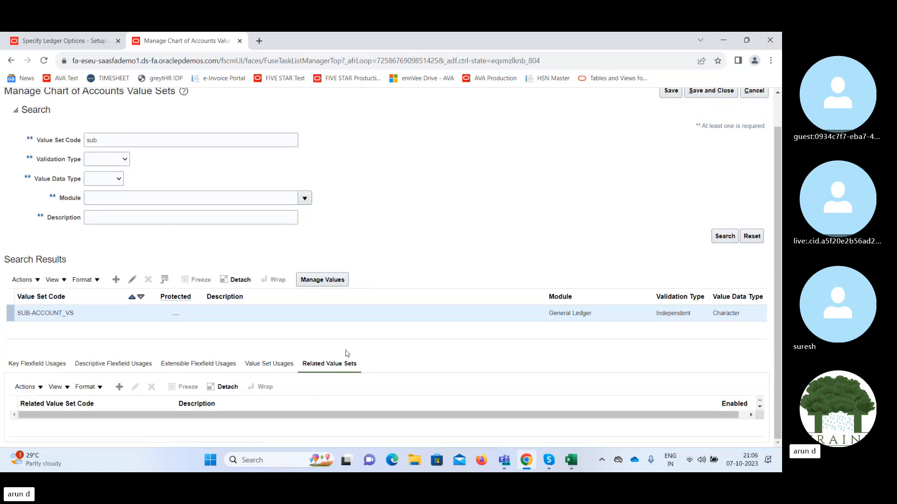
{"action": "left_click", "coordinate": [119, 387]}
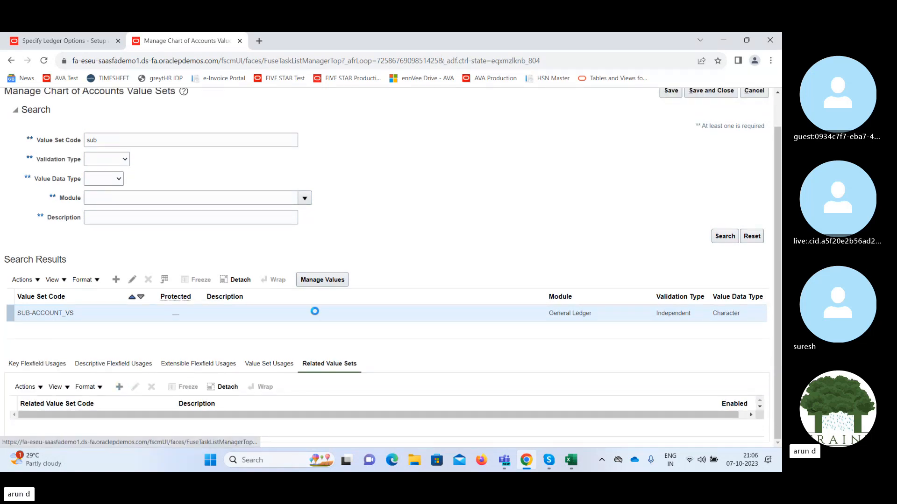
Clear the Retained Earnings Account in the MKV Primary Ledger options
{"action": "left_click", "coordinate": [74, 43]}
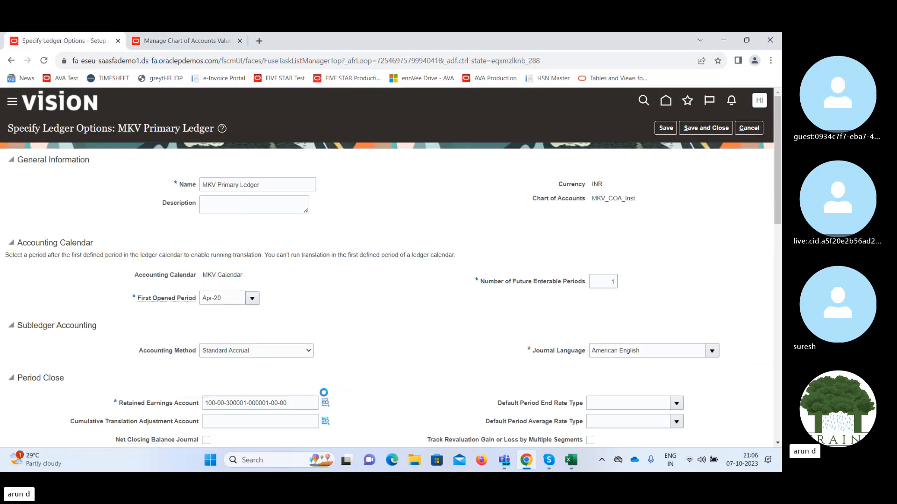
{"action": "triple_click", "coordinate": [296, 401]}
{"action": "key", "text": "BackSpace"}
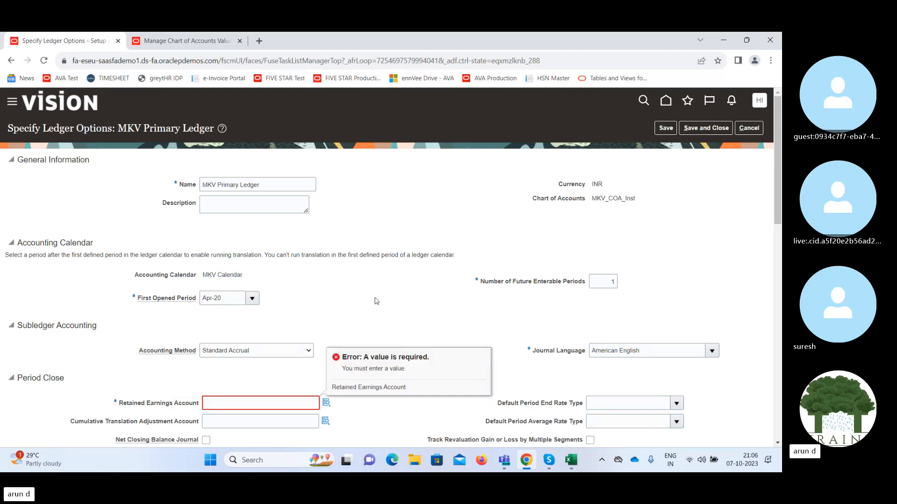
In the value set relationship for SUB-ACCOUNT_VS, find and select GL_ACCOUNT_VS as the related value set and save
{"action": "left_click", "coordinate": [185, 42]}
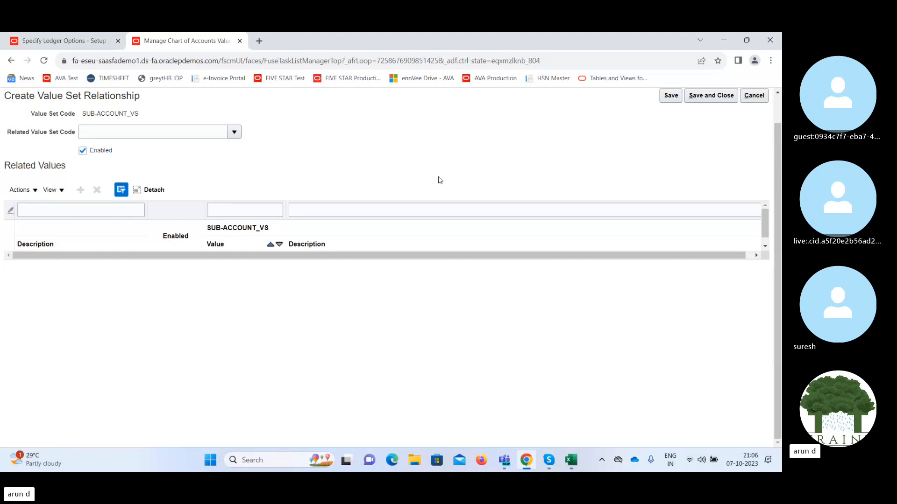
{"action": "scroll", "coordinate": [780, 178], "scroll_direction": "up", "scroll_amount": 1}
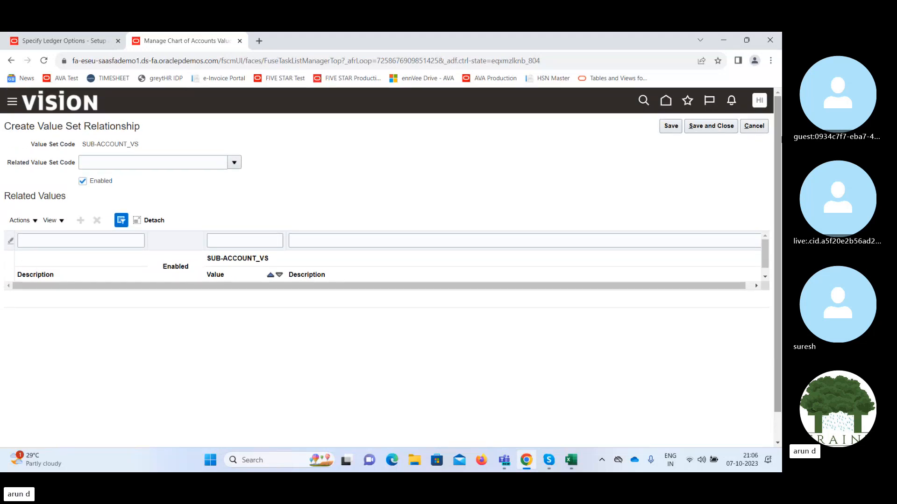
{"action": "left_click", "coordinate": [234, 163]}
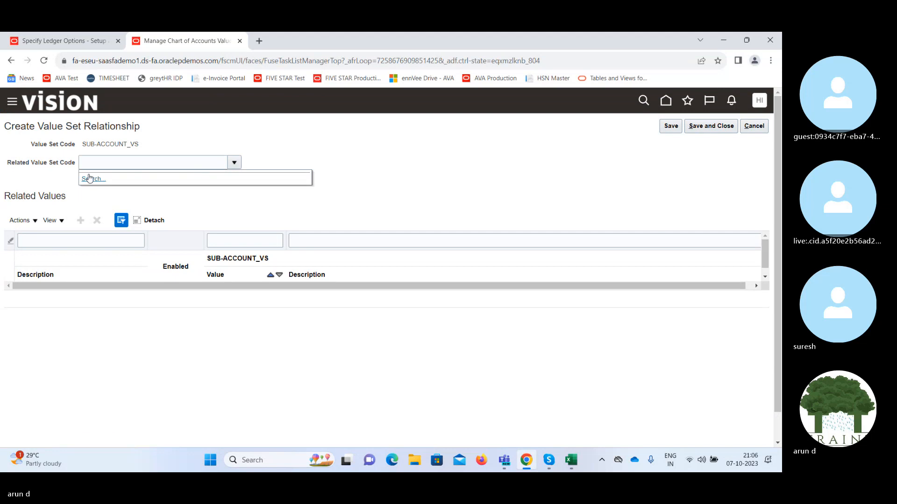
{"action": "left_click", "coordinate": [87, 176]}
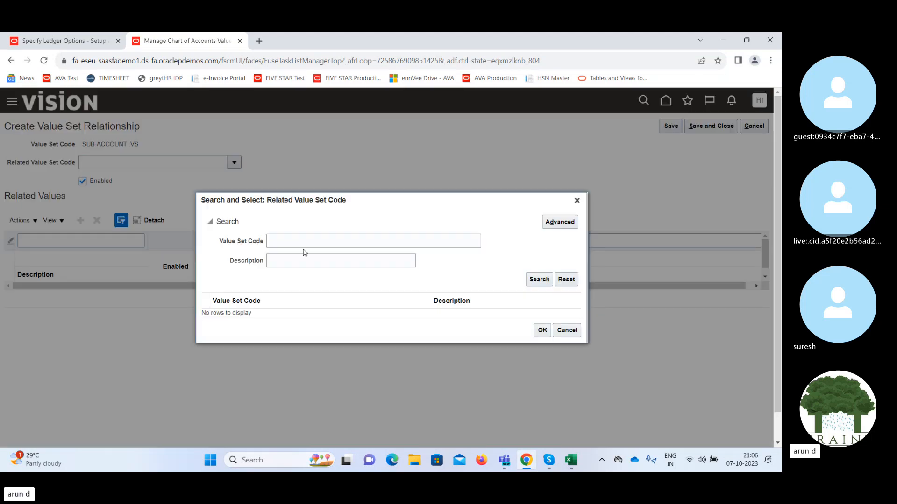
{"action": "left_click", "coordinate": [317, 243]}
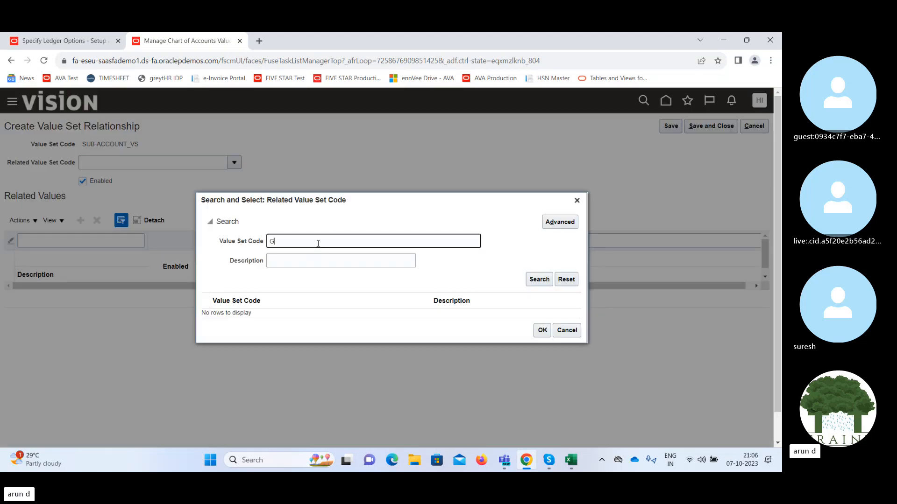
{"action": "type", "text": "GL"}
{"action": "left_click", "coordinate": [538, 279]}
{"action": "left_click", "coordinate": [269, 290]}
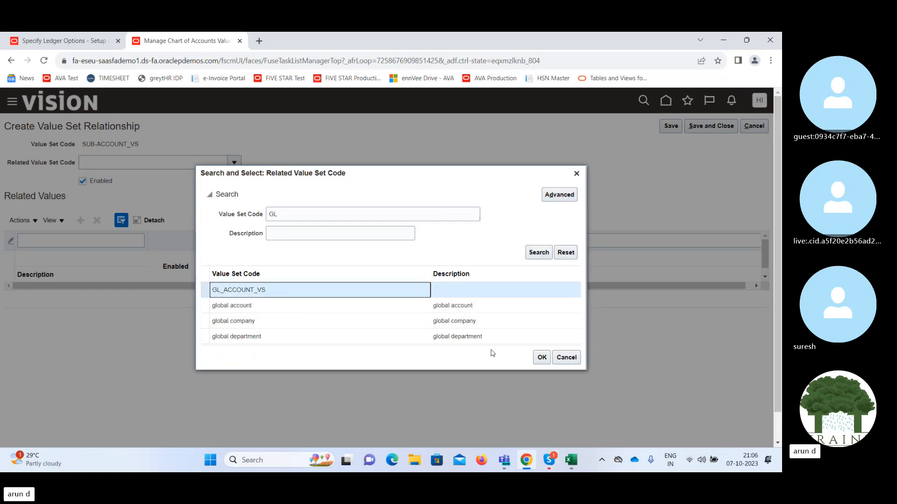
{"action": "left_click", "coordinate": [542, 358]}
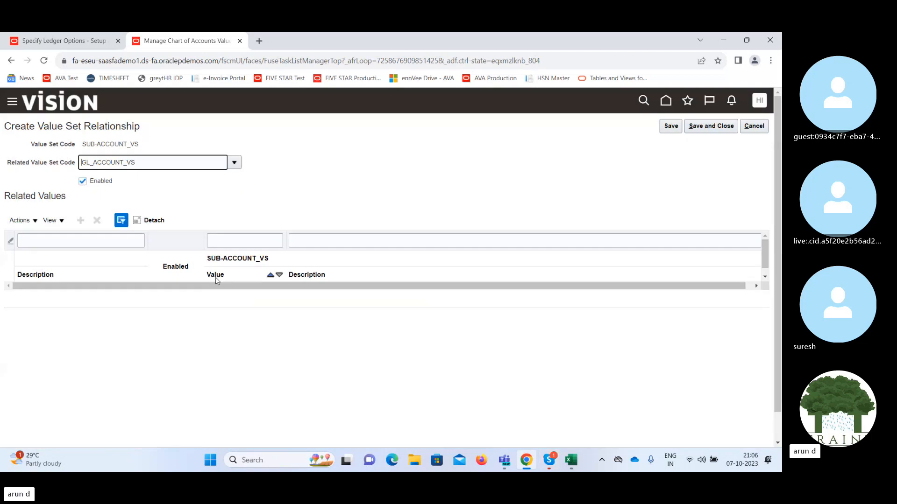
{"action": "left_click", "coordinate": [672, 125]}
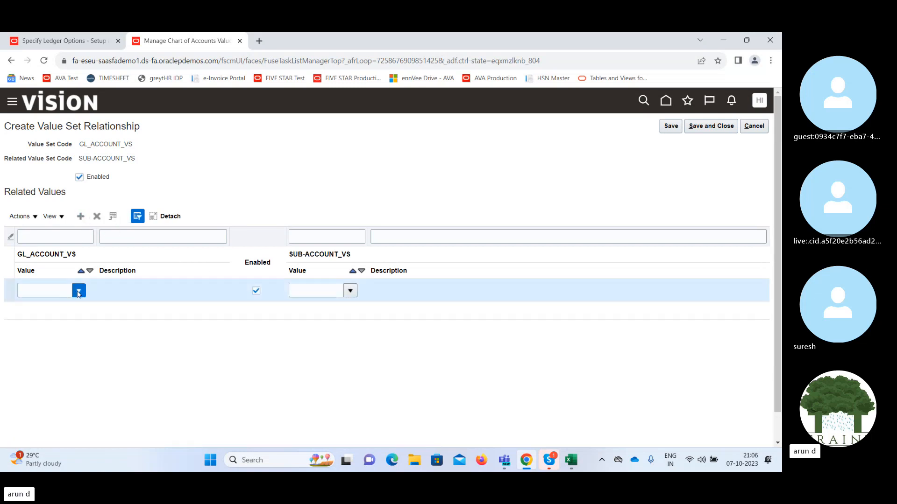
In the related values row, set the GL_ACCOUNT_VS value to 300001 (Retained Earnings)
{"action": "left_click", "coordinate": [78, 290]}
{"action": "left_click", "coordinate": [31, 307]}
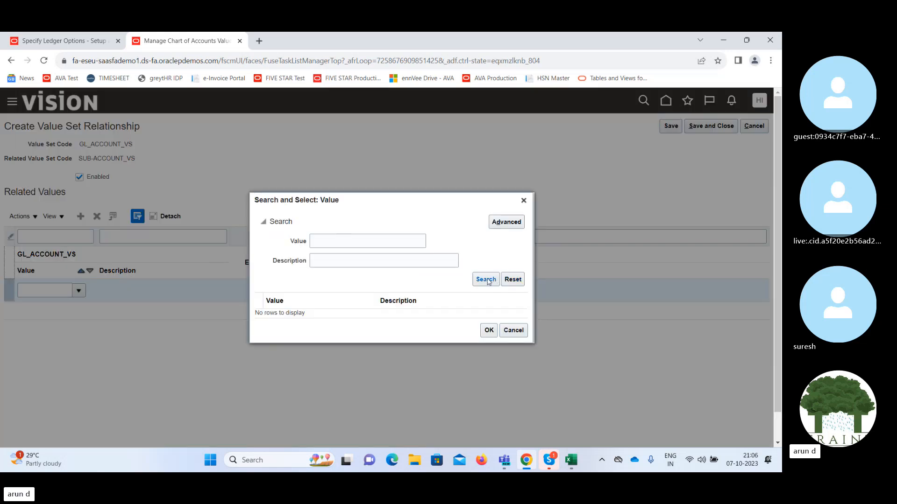
{"action": "left_click", "coordinate": [488, 280]}
{"action": "left_click", "coordinate": [315, 314]}
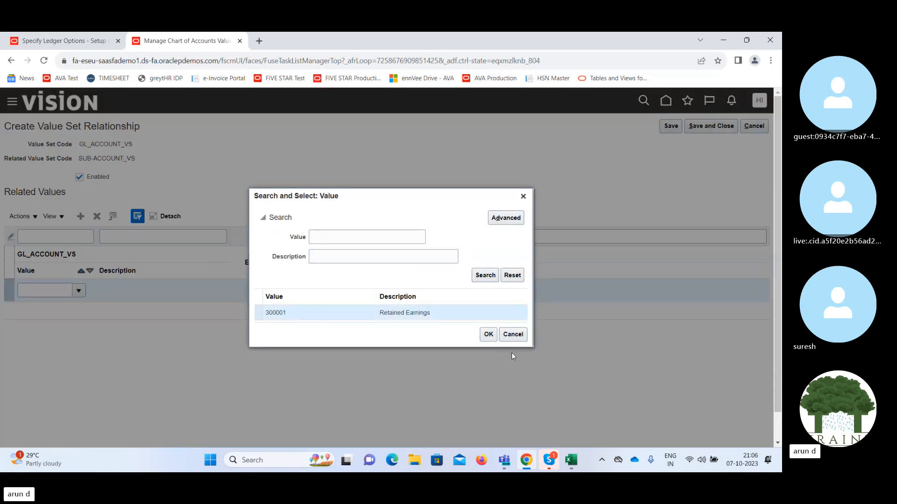
{"action": "left_click", "coordinate": [488, 335]}
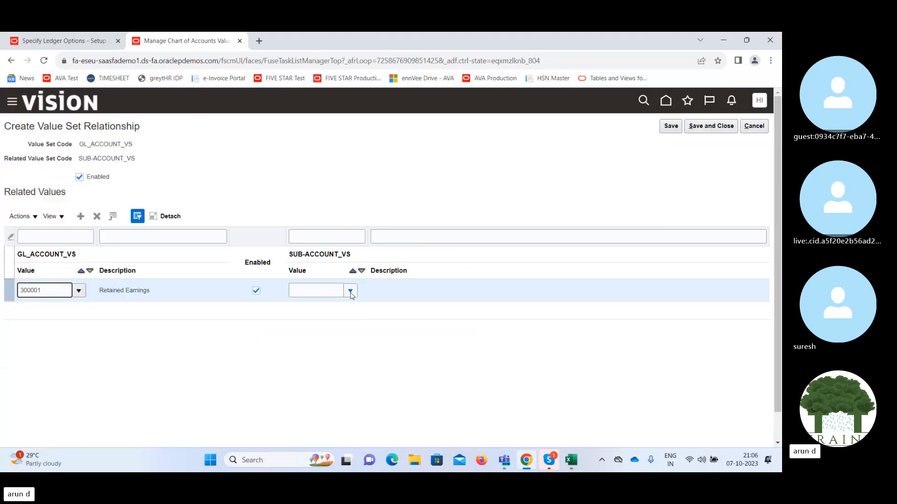
Pair it with the SUB-ACCOUNT_VS value 000001 (Retained Earnings - Default) and save the value set relationship
{"action": "left_click", "coordinate": [350, 291]}
{"action": "left_click", "coordinate": [304, 307]}
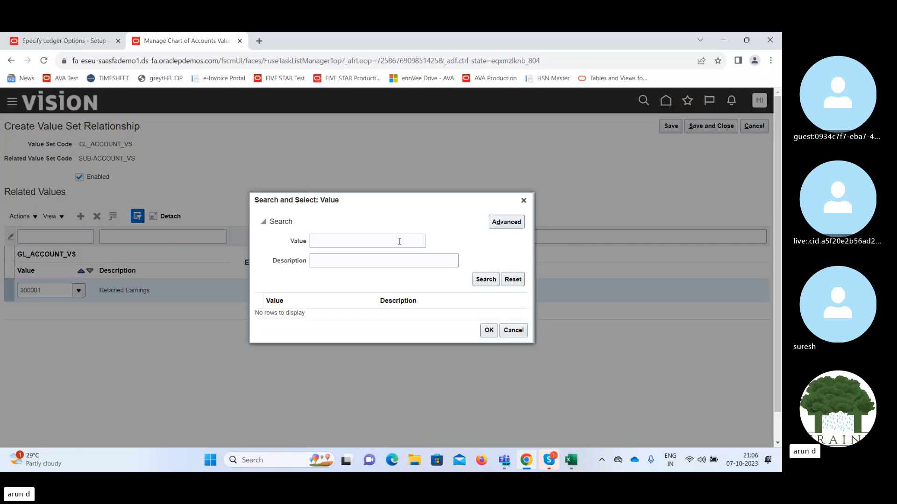
{"action": "left_click", "coordinate": [485, 276]}
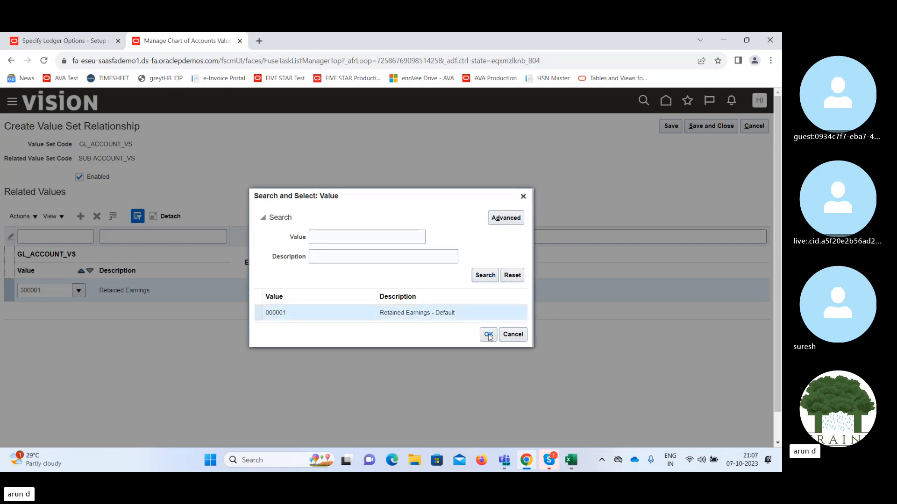
{"action": "left_click", "coordinate": [392, 317]}
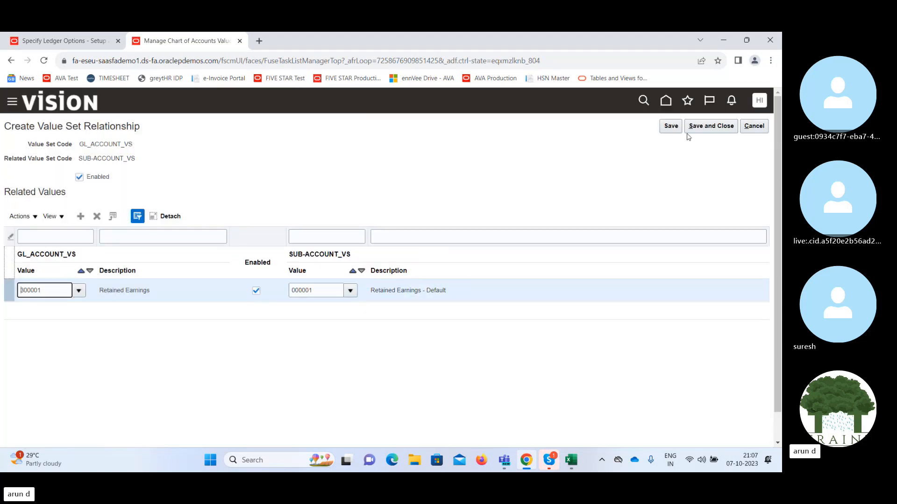
{"action": "left_click", "coordinate": [668, 127]}
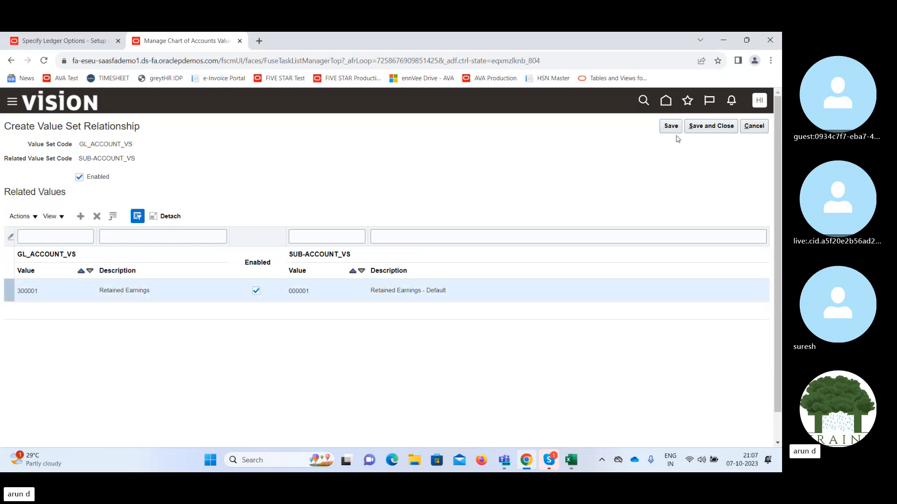
Return to the MKV Primary Ledger options and clear all segment values of the Retained Earnings Account
{"action": "left_click", "coordinate": [47, 41]}
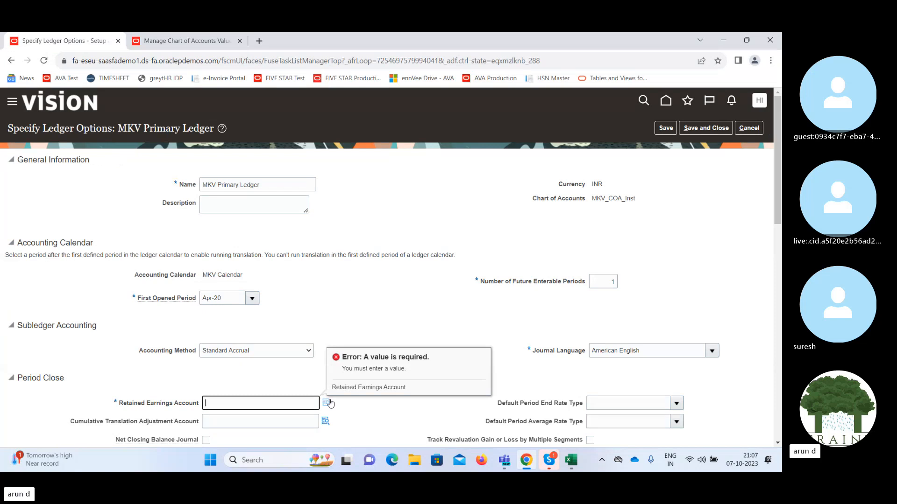
{"action": "left_click", "coordinate": [325, 403]}
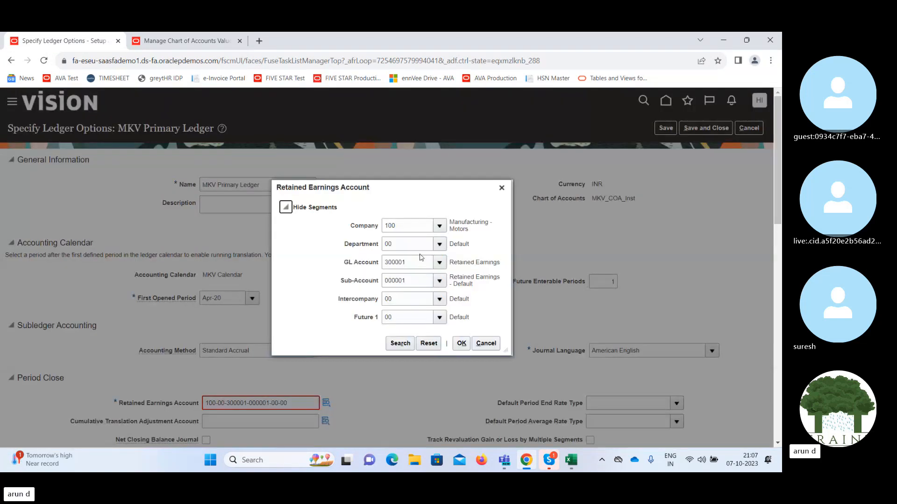
{"action": "left_click", "coordinate": [428, 344]}
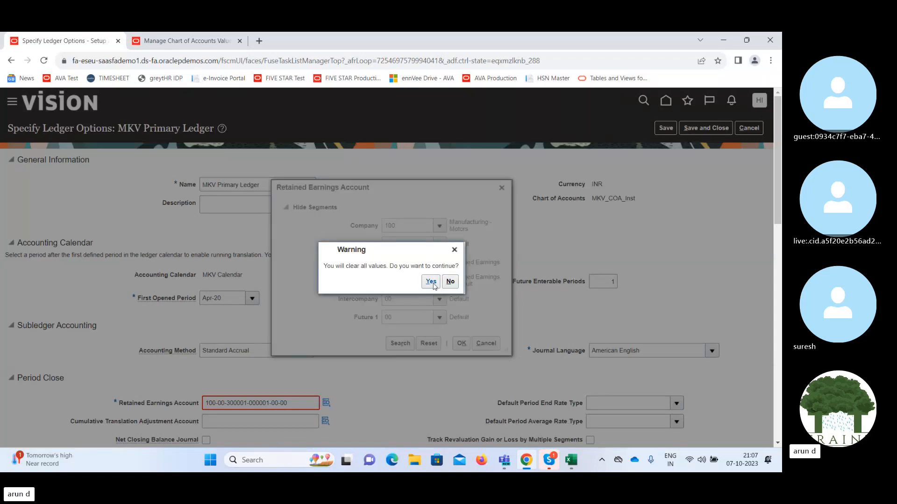
{"action": "left_click", "coordinate": [430, 281]}
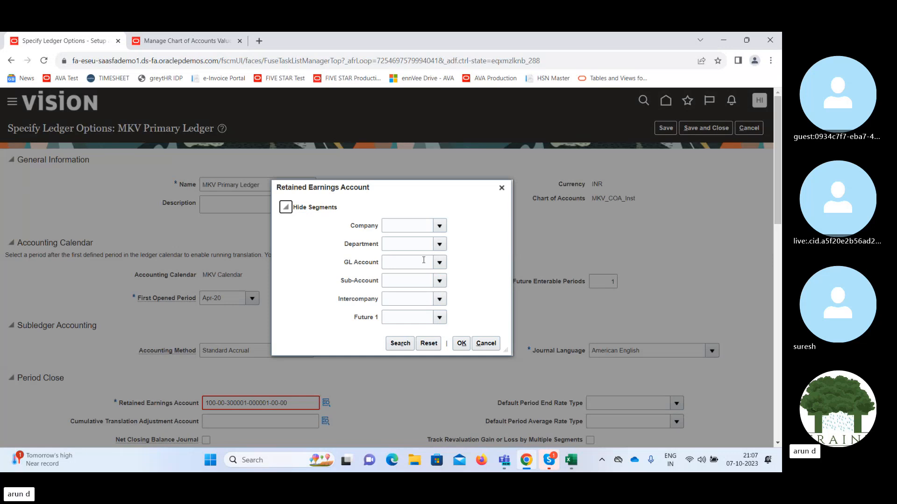
{"action": "left_click", "coordinate": [438, 281]}
{"action": "left_click", "coordinate": [439, 281]}
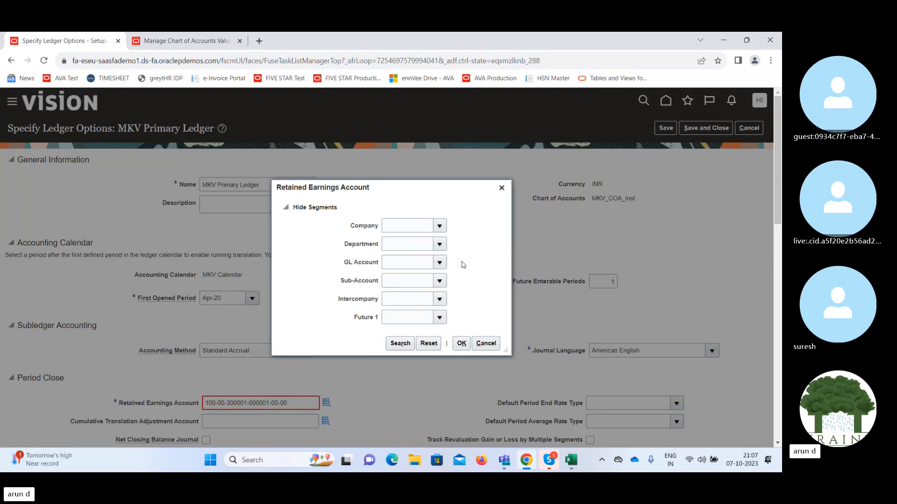
Set the Retained Earnings Account's Company segment to 100 and its Department segment to 00
{"action": "left_click", "coordinate": [436, 226]}
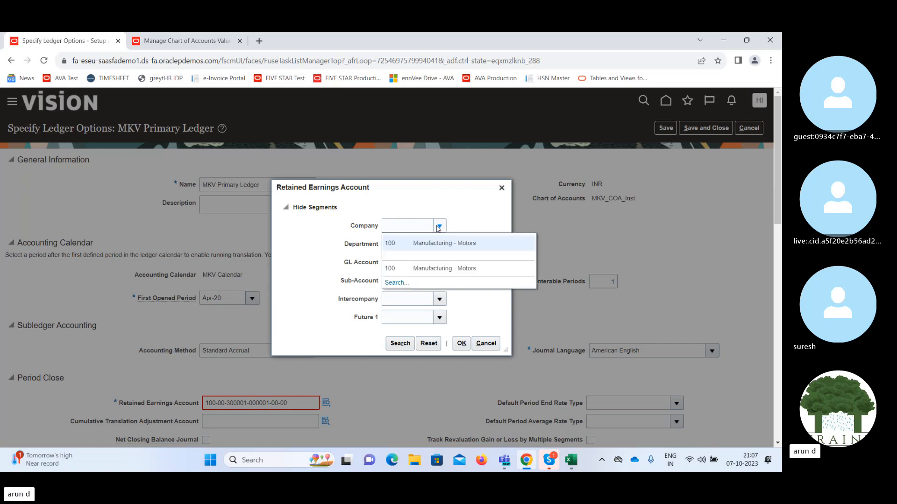
{"action": "left_click", "coordinate": [417, 243]}
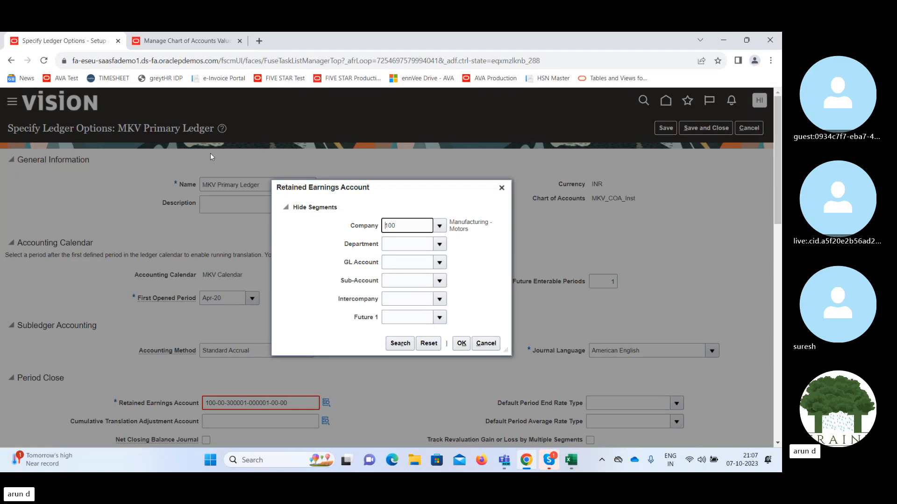
{"action": "left_click", "coordinate": [180, 40]}
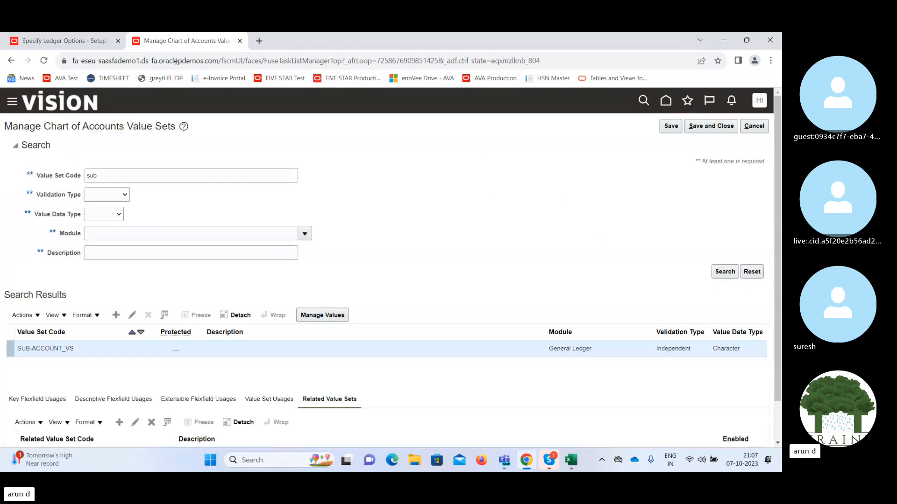
{"action": "left_click", "coordinate": [70, 42]}
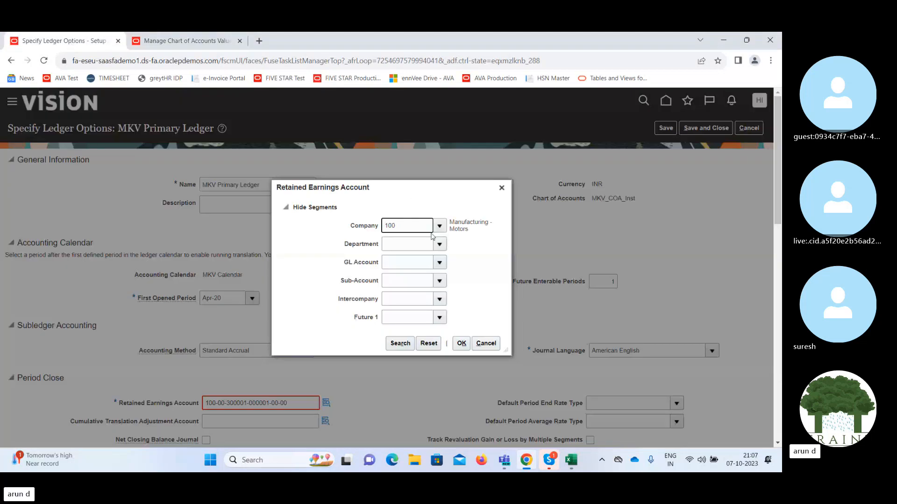
{"action": "left_click", "coordinate": [439, 244]}
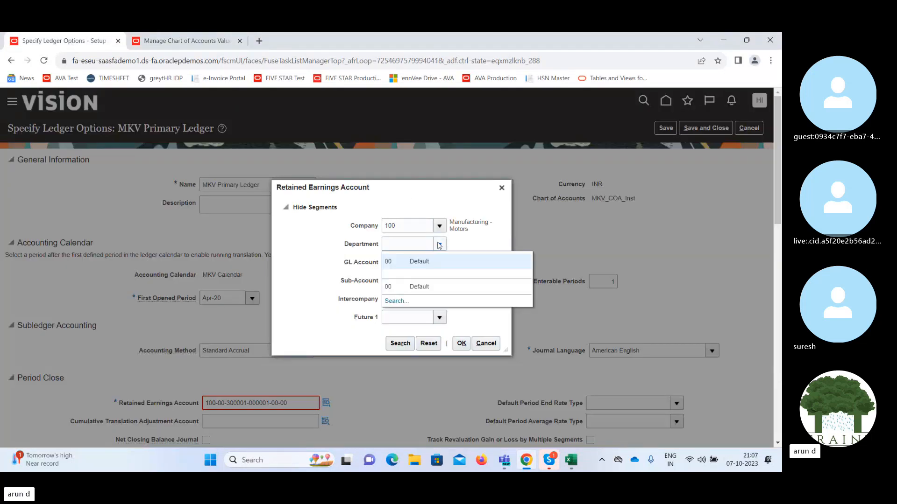
{"action": "left_click", "coordinate": [418, 262]}
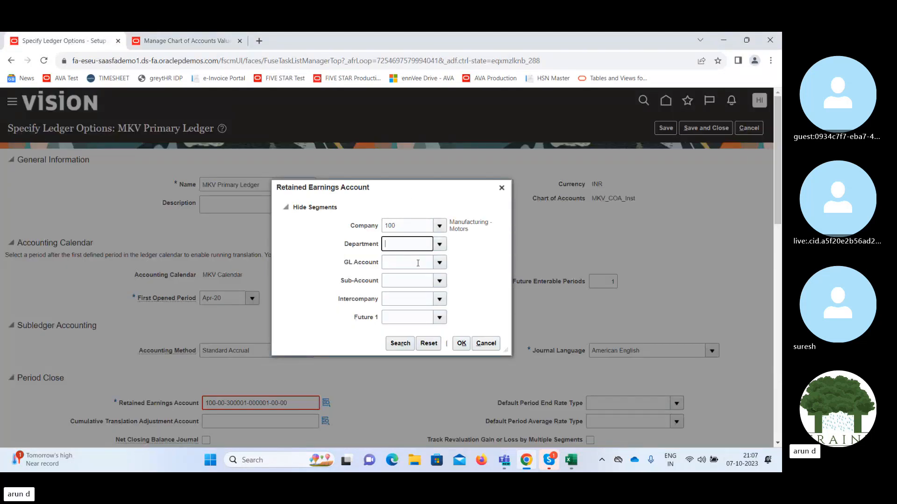
Set the Retained Earnings Account's Sub-Account segment to 000001 and its GL Account segment to 300001
{"action": "left_click", "coordinate": [438, 280]}
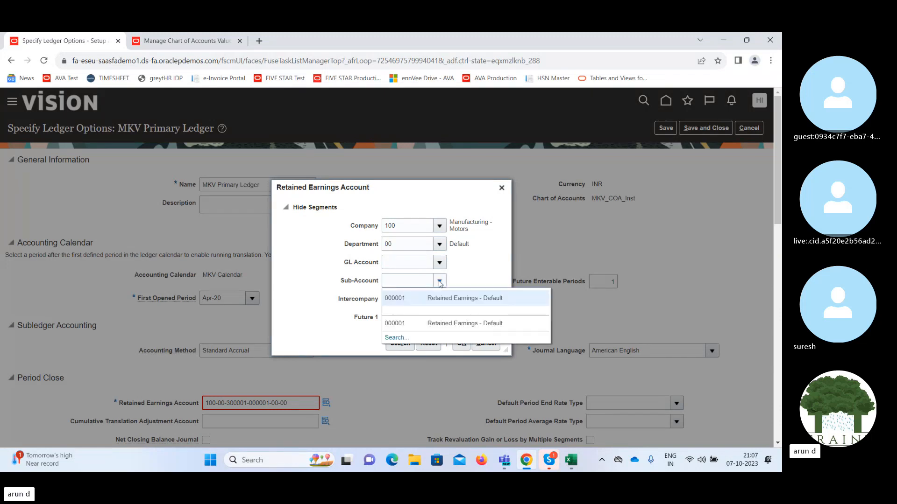
{"action": "left_click", "coordinate": [427, 303]}
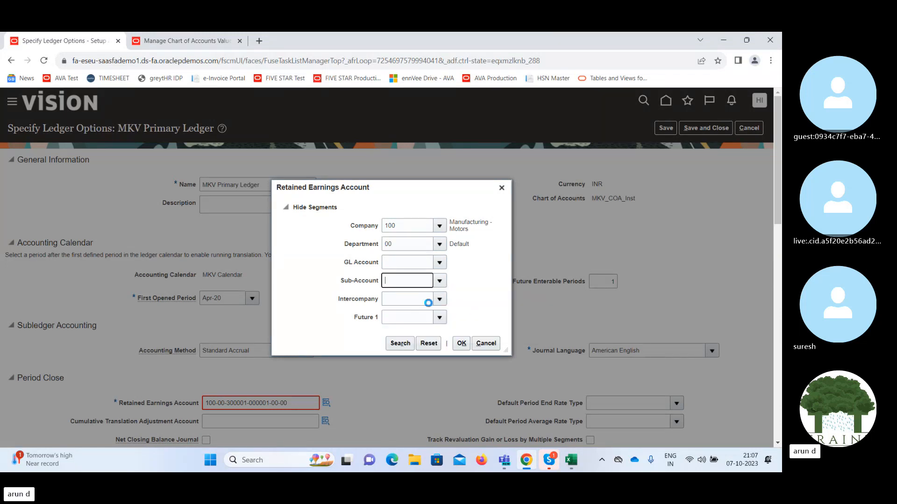
{"action": "left_click", "coordinate": [440, 262]}
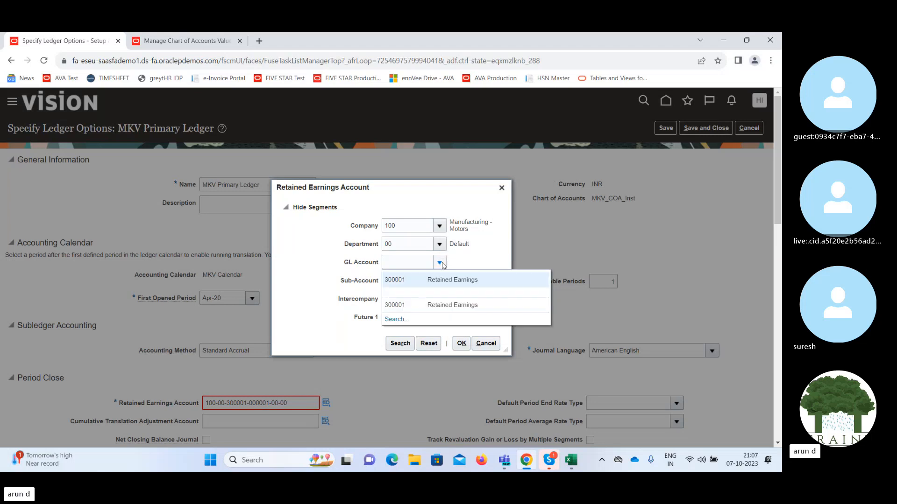
{"action": "left_click", "coordinate": [426, 283]}
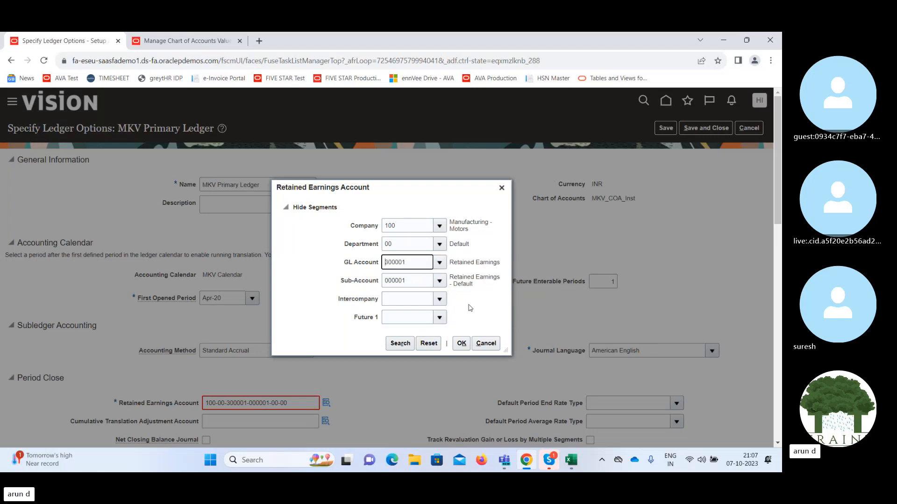
Set the Intercompany and Future 1 segments to 00 and confirm the Retained Earnings Account combination
{"action": "left_click", "coordinate": [441, 300]}
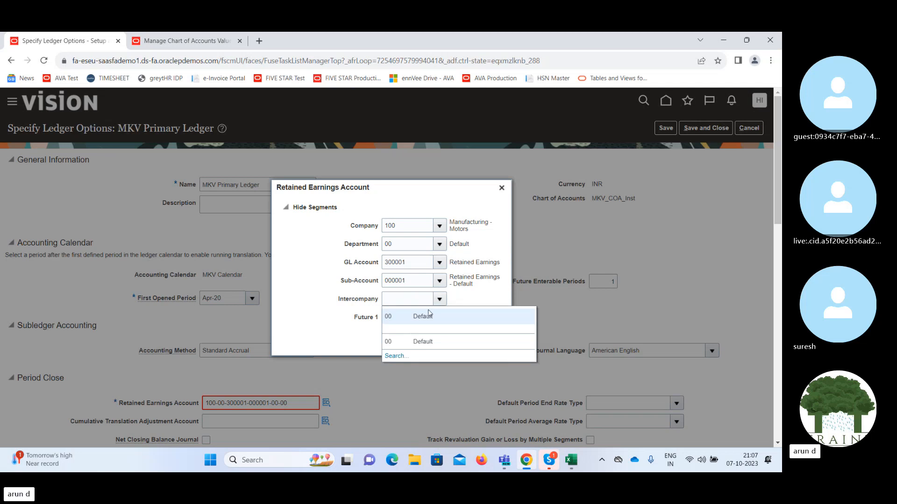
{"action": "left_click", "coordinate": [430, 314]}
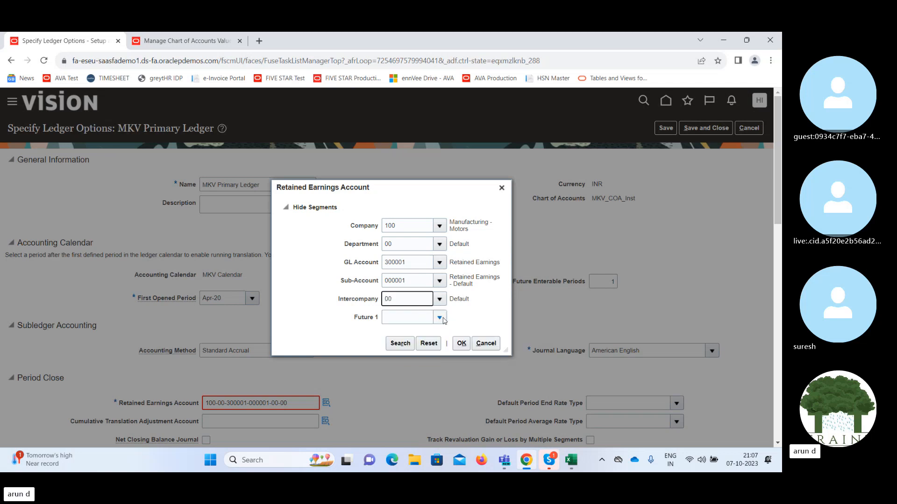
{"action": "left_click", "coordinate": [439, 317]}
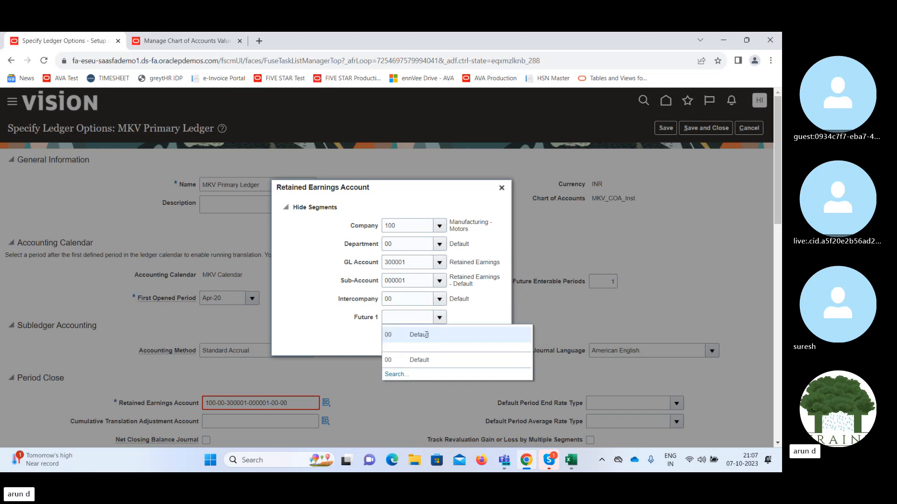
{"action": "left_click", "coordinate": [423, 334]}
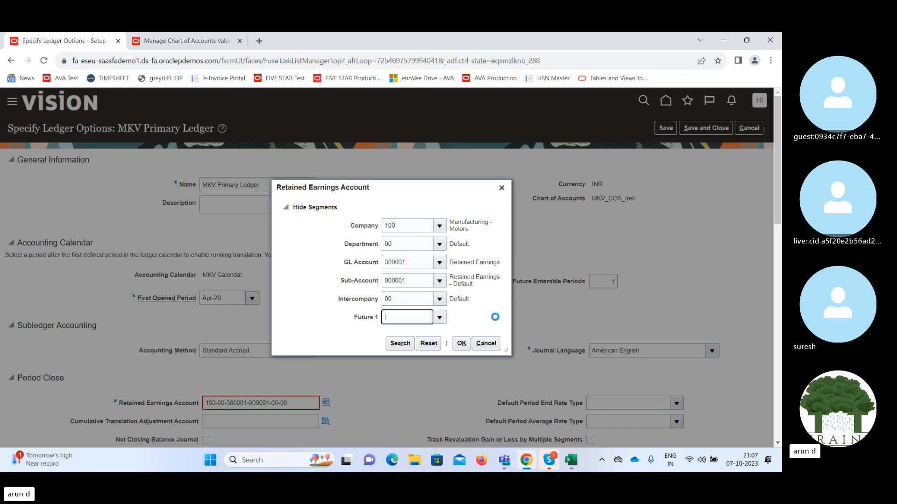
{"action": "left_click", "coordinate": [461, 344]}
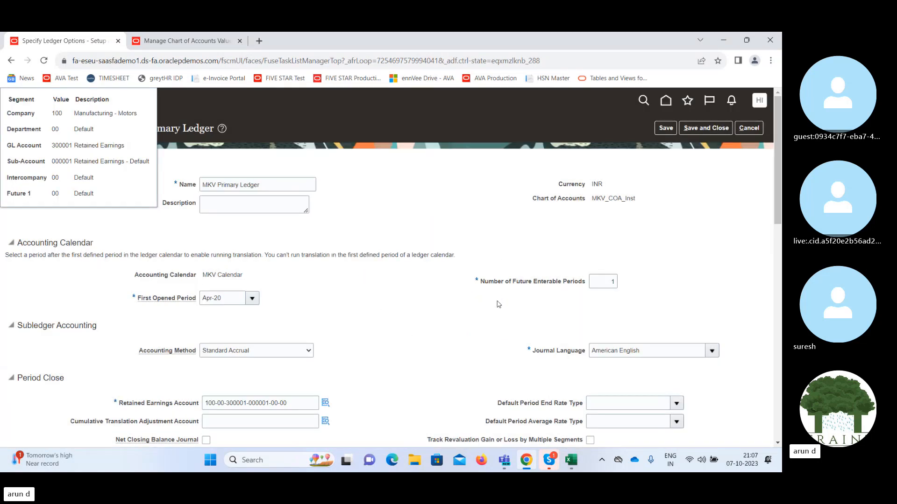
Examine the ledger's Period Close options, especially the Cumulative Translation Adjustment Account and the Default Period End Rate Type
{"action": "left_click", "coordinate": [395, 304]}
{"action": "left_click_drag", "start_coordinate": [779, 174], "coordinate": [779, 245]}
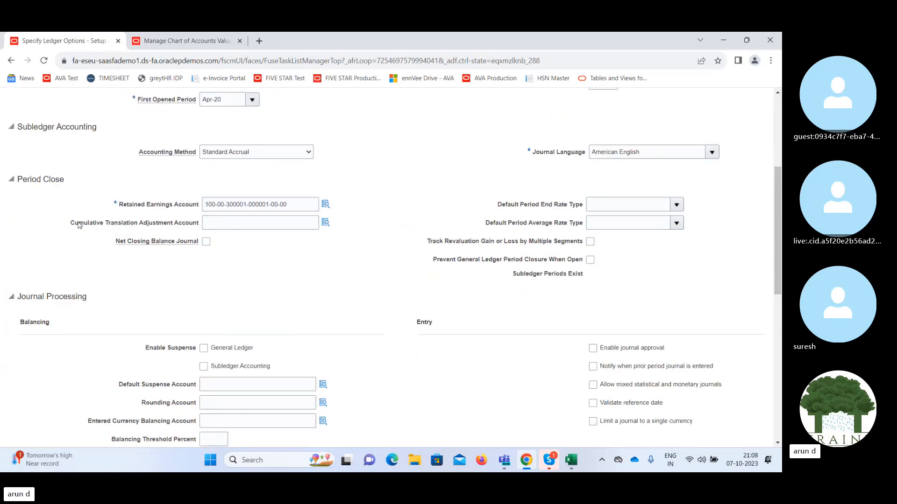
{"action": "left_click_drag", "start_coordinate": [75, 224], "coordinate": [200, 224]}
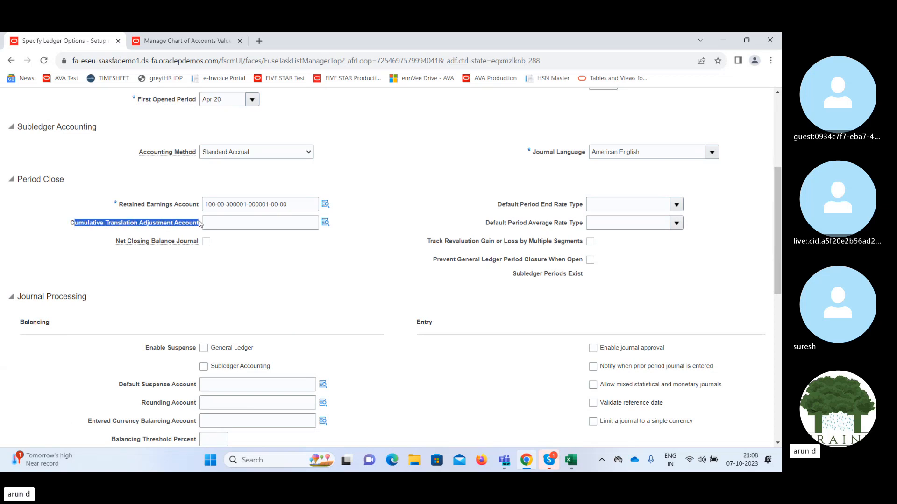
{"action": "left_click", "coordinate": [80, 238]}
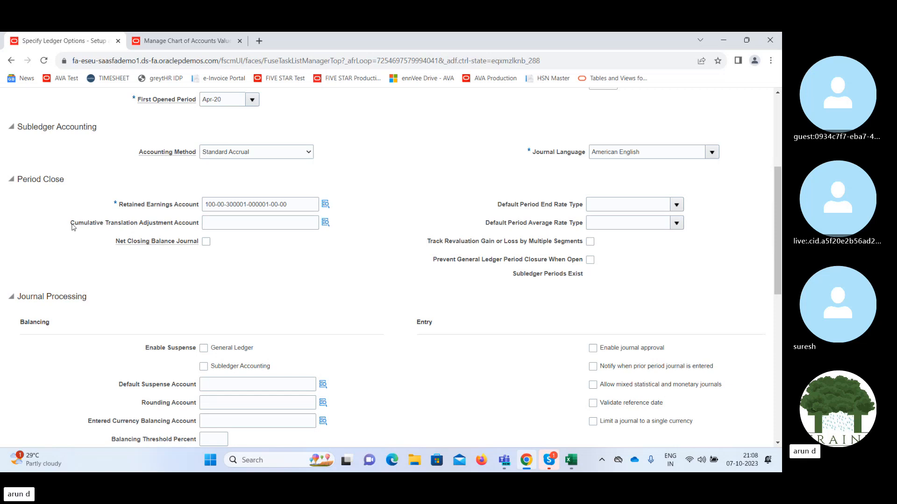
{"action": "left_click_drag", "start_coordinate": [72, 226], "coordinate": [203, 225]}
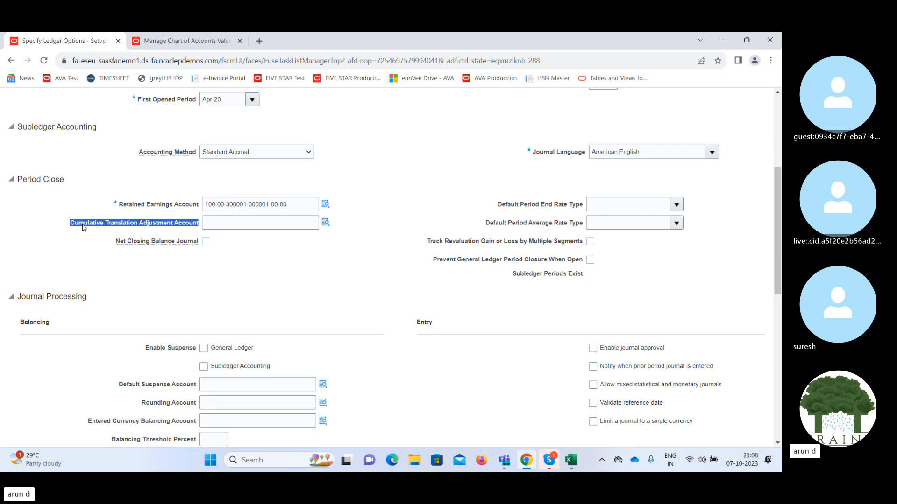
{"action": "left_click", "coordinate": [187, 233]}
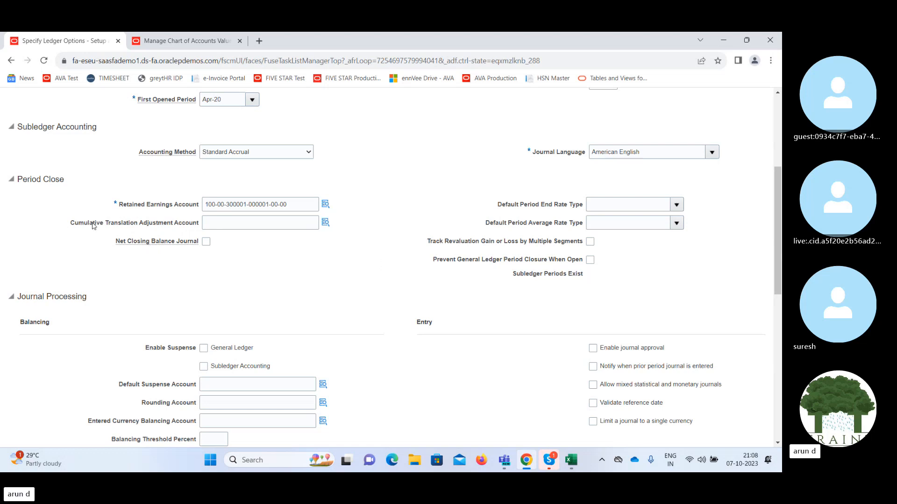
{"action": "left_click_drag", "start_coordinate": [78, 226], "coordinate": [139, 226]}
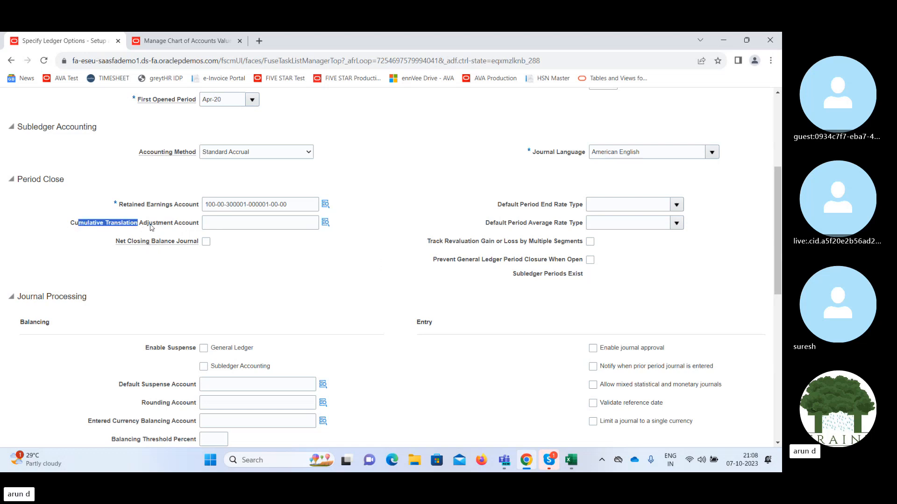
{"action": "left_click", "coordinate": [151, 226]}
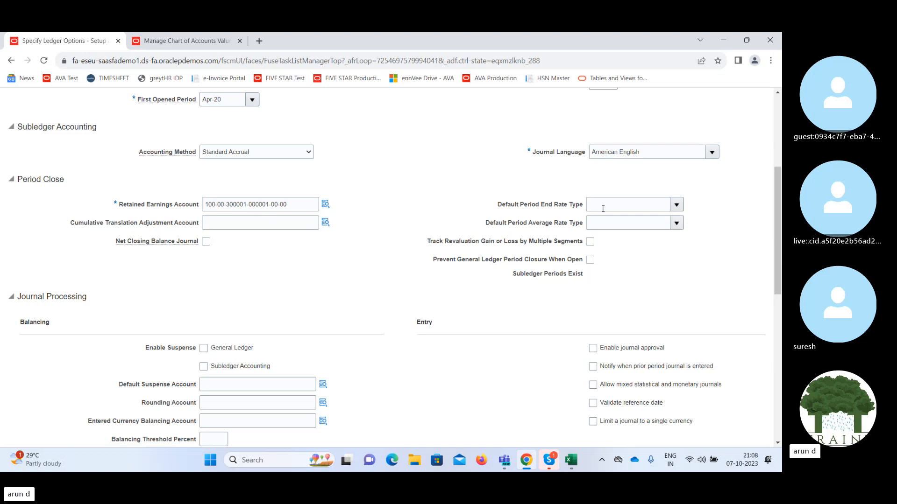
{"action": "left_click", "coordinate": [679, 207]}
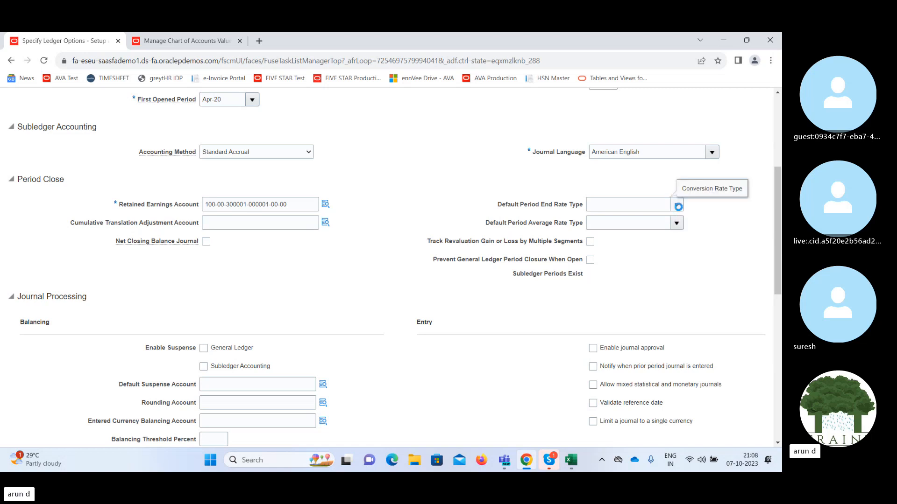
{"action": "left_click", "coordinate": [712, 219]}
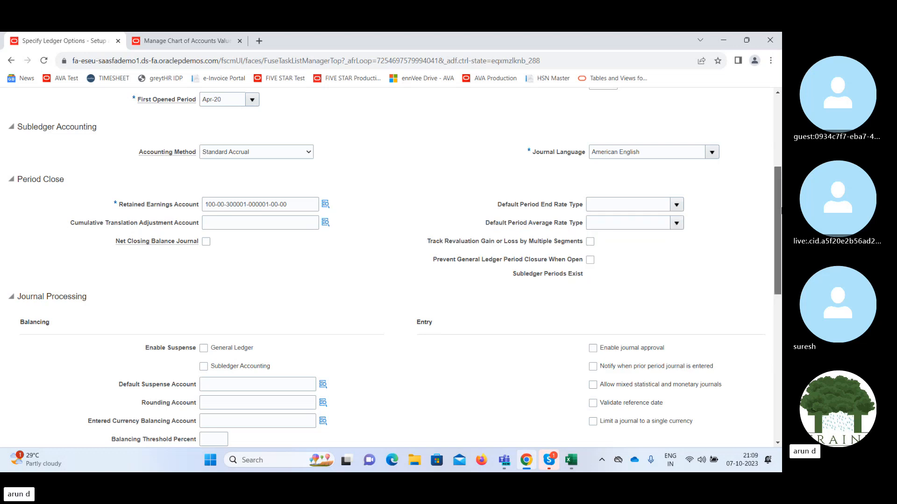
Review the Journal Processing options down to the Journal Reversal Criteria Set and the Document Sequencing settings
{"action": "scroll", "coordinate": [777, 210], "scroll_direction": "down", "scroll_amount": 1}
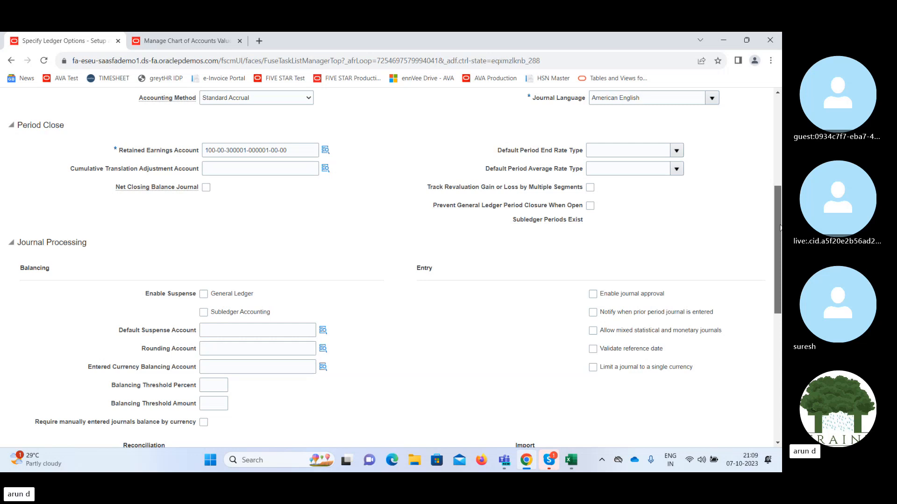
{"action": "left_click_drag", "start_coordinate": [779, 228], "coordinate": [780, 244]}
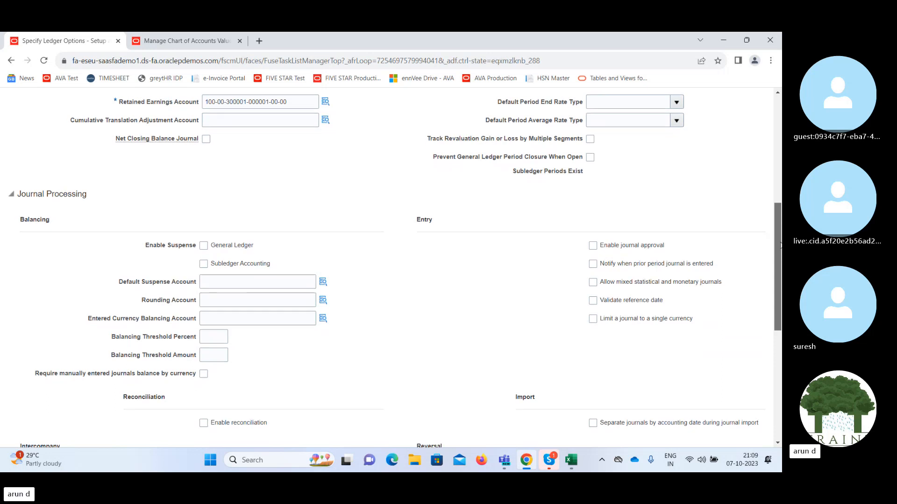
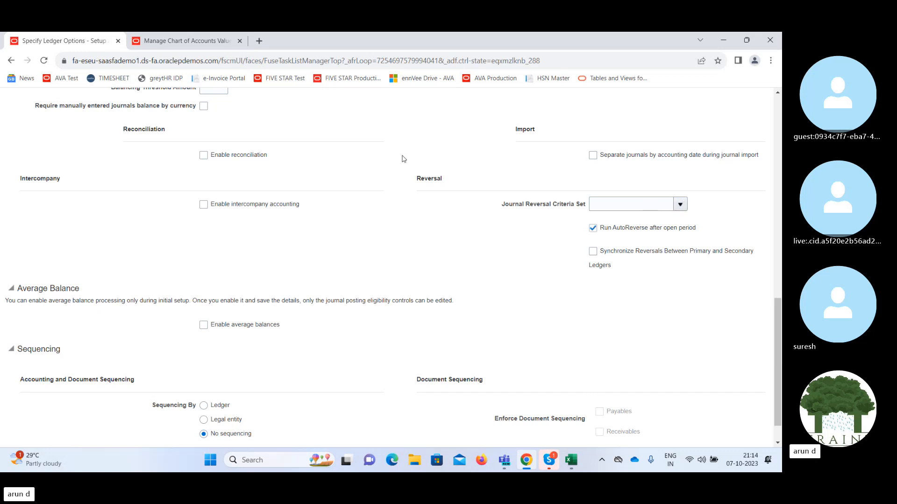
{"action": "double_click", "coordinate": [433, 180]}
{"action": "double_click", "coordinate": [542, 206]}
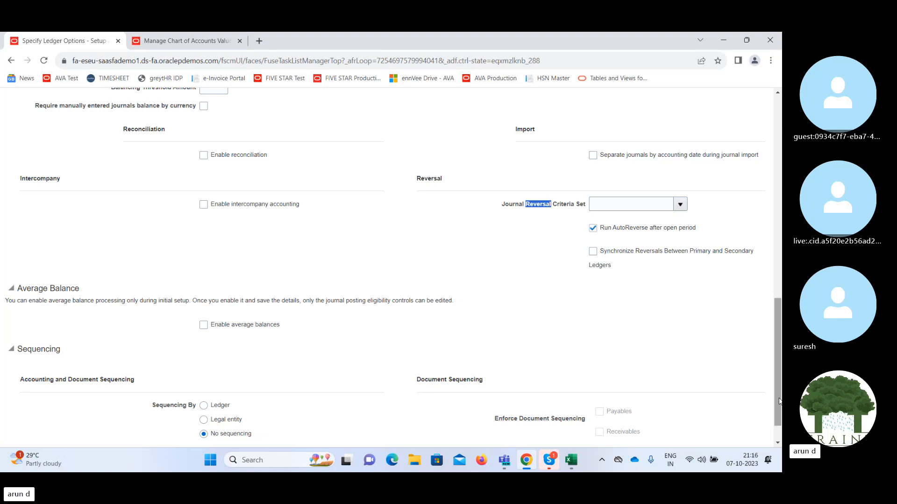
{"action": "left_click_drag", "start_coordinate": [780, 405], "coordinate": [778, 442]}
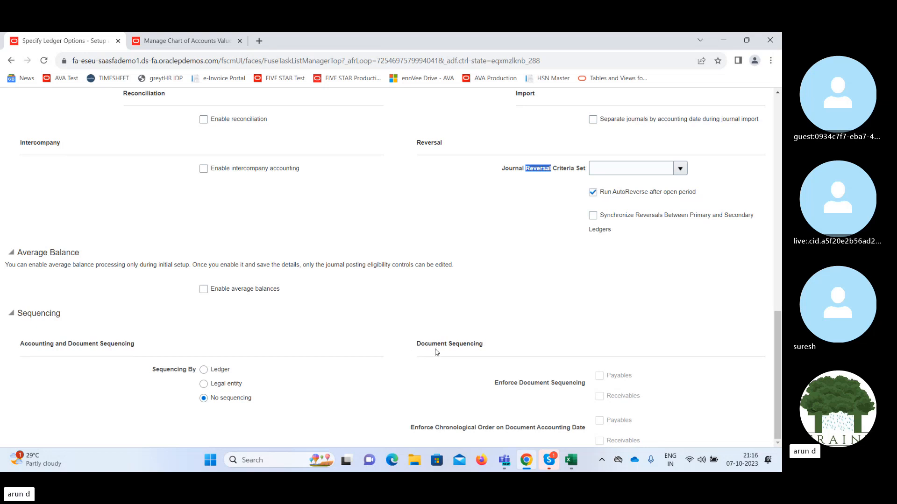
{"action": "left_click_drag", "start_coordinate": [431, 346], "coordinate": [451, 346]}
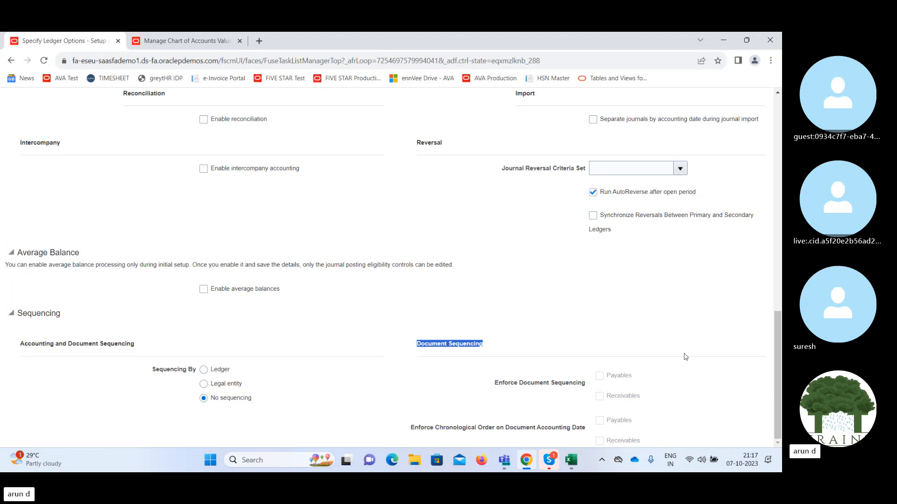
{"action": "left_click", "coordinate": [650, 338]}
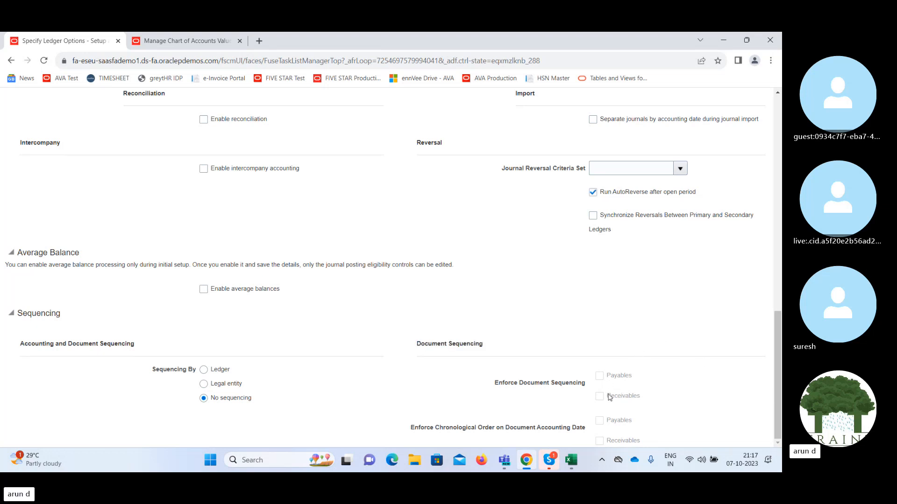
Save the MKV Primary Ledger options and close them to return to the setup task list
{"action": "left_click_drag", "start_coordinate": [777, 342], "coordinate": [766, 119]}
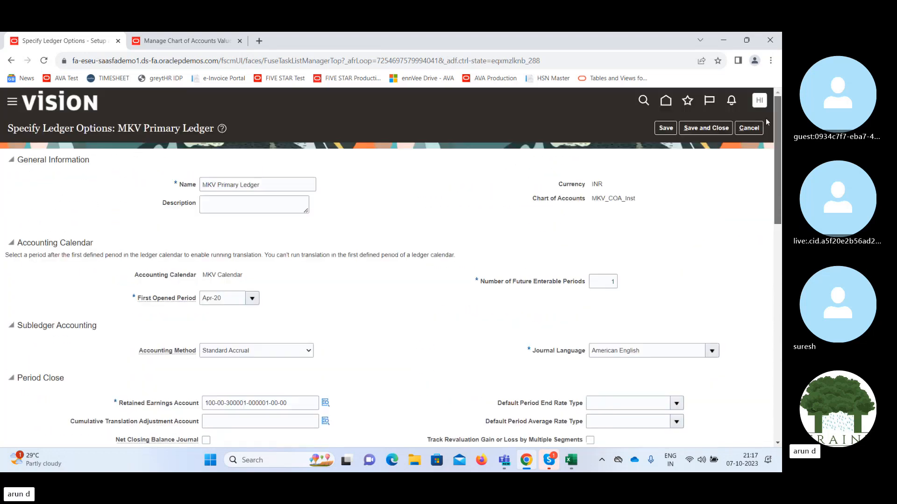
{"action": "left_click", "coordinate": [667, 130]}
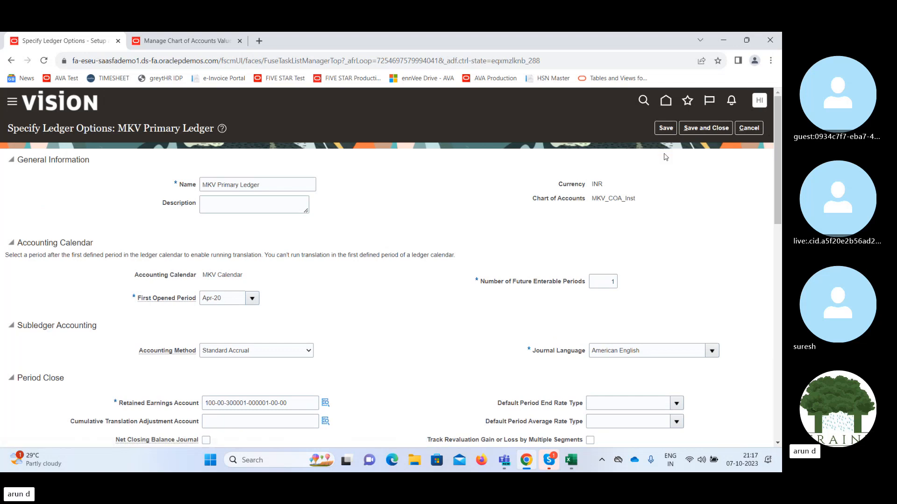
{"action": "left_click", "coordinate": [705, 128]}
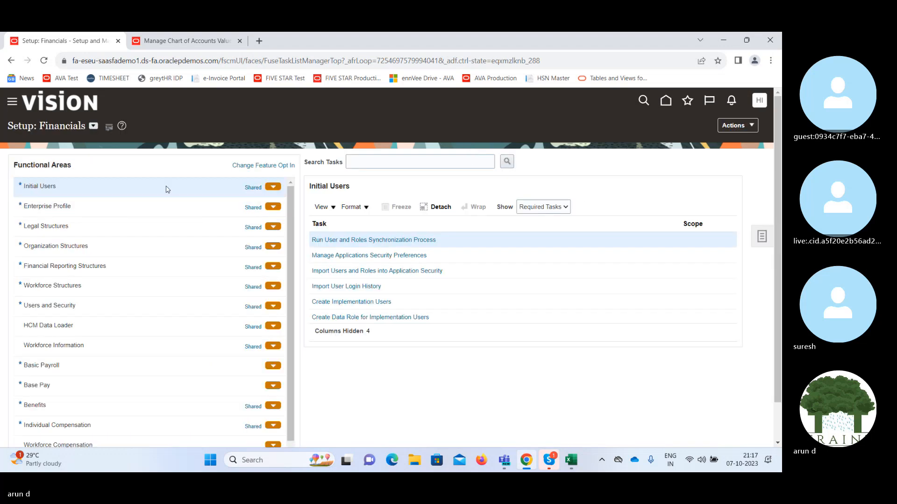
Switch the setup offering to Enterprise Contracts and back to Financials to reload the Financials functional areas
{"action": "left_click", "coordinate": [94, 126]}
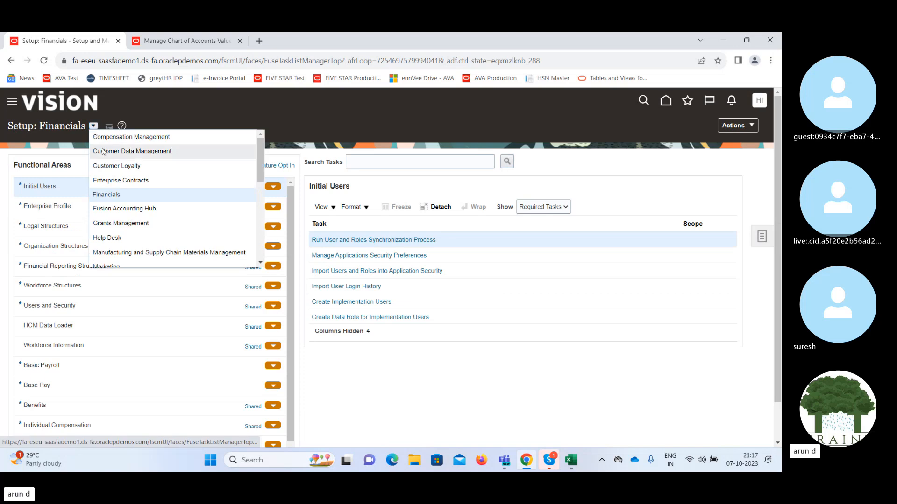
{"action": "left_click", "coordinate": [121, 180]}
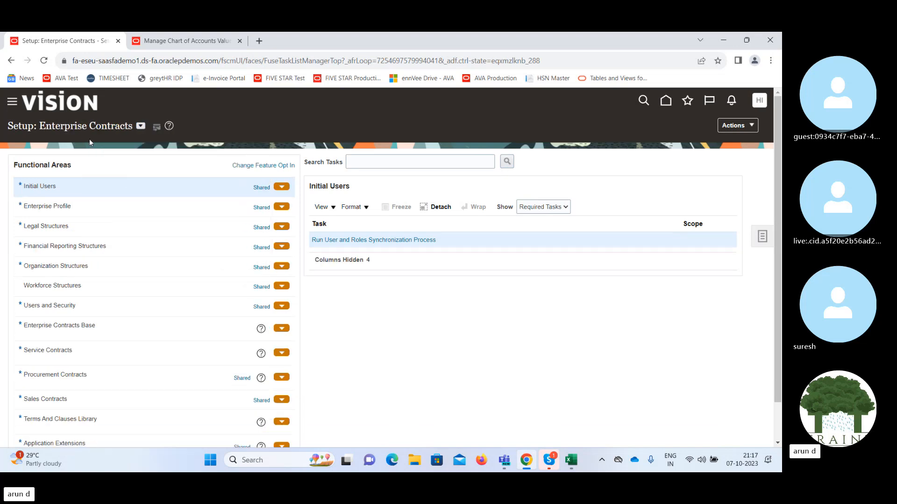
{"action": "left_click", "coordinate": [140, 126]}
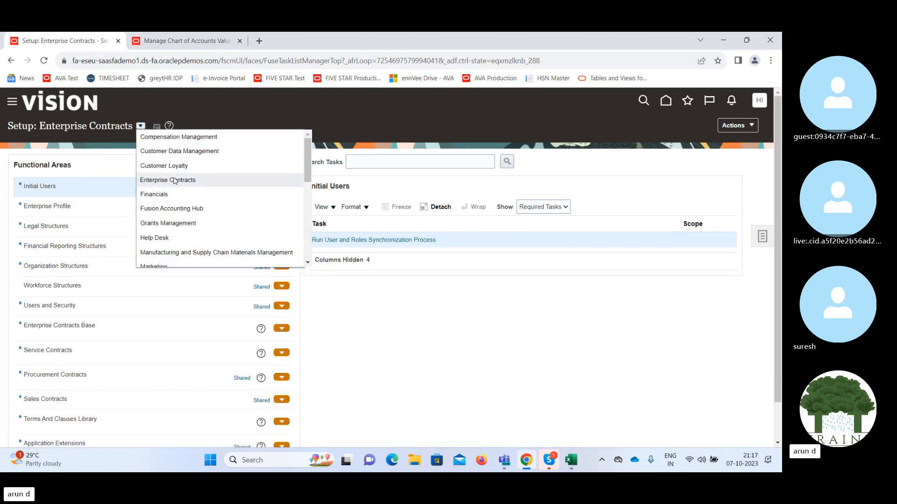
{"action": "left_click", "coordinate": [178, 194]}
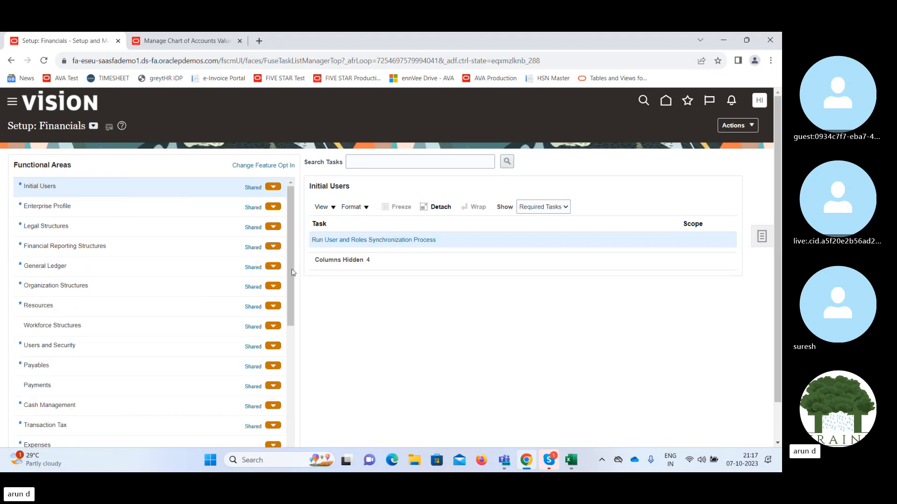
Show all tasks of the General Ledger functional area and open Assign Legal Entities for the MKV Primary Ledger
{"action": "scroll", "coordinate": [289, 273], "scroll_direction": "down", "scroll_amount": 2}
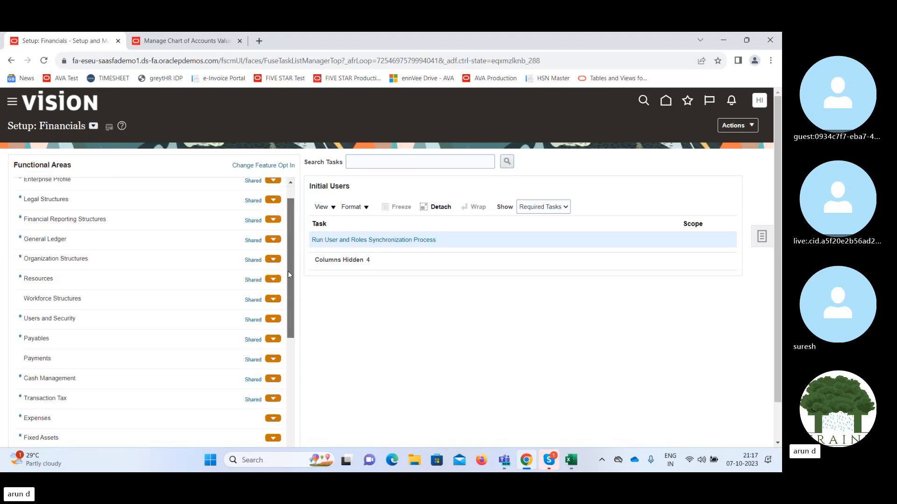
{"action": "scroll", "coordinate": [288, 271], "scroll_direction": "up", "scroll_amount": 1}
{"action": "left_click", "coordinate": [91, 244]}
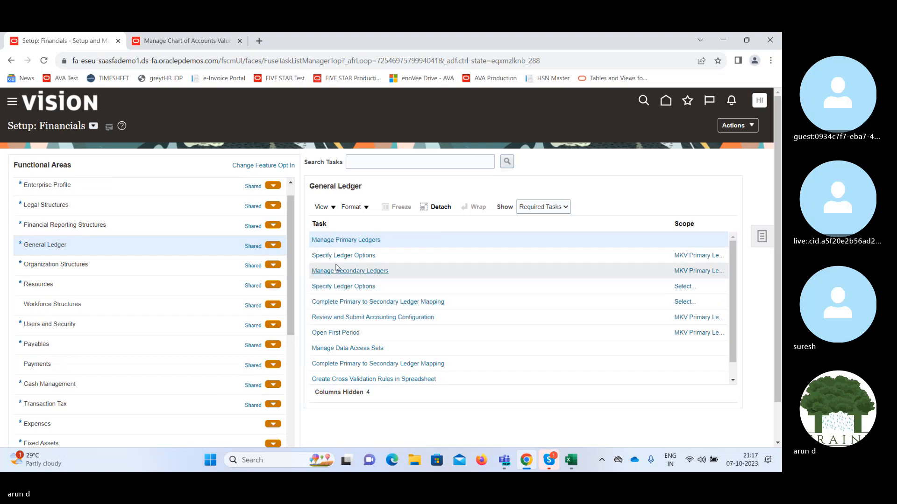
{"action": "left_click", "coordinate": [543, 207]}
{"action": "left_click", "coordinate": [532, 218]}
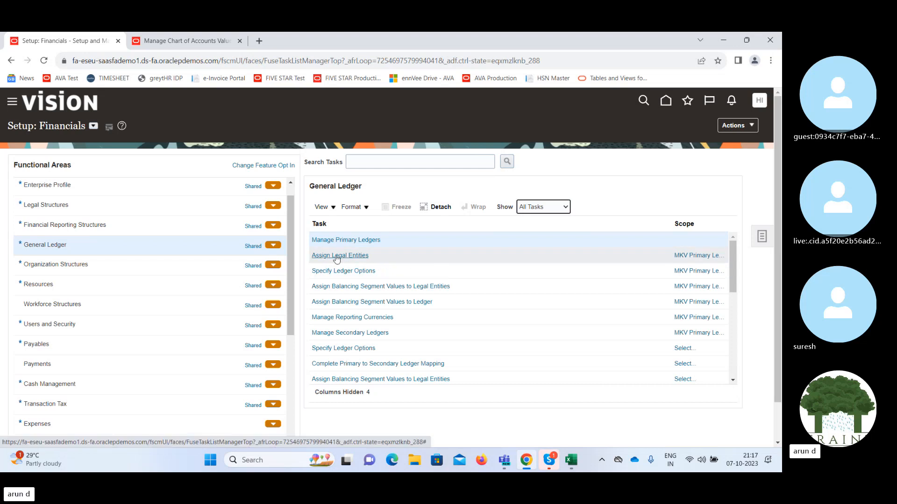
{"action": "left_click", "coordinate": [690, 259]}
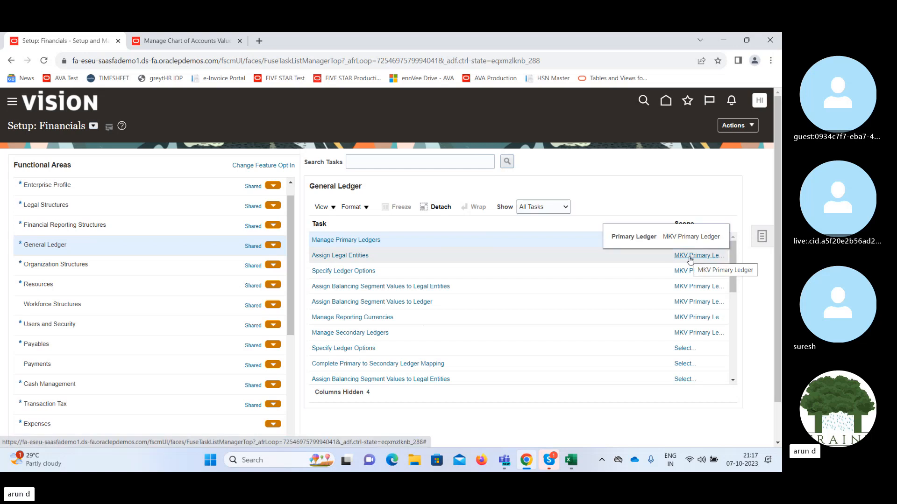
{"action": "left_click", "coordinate": [328, 255]}
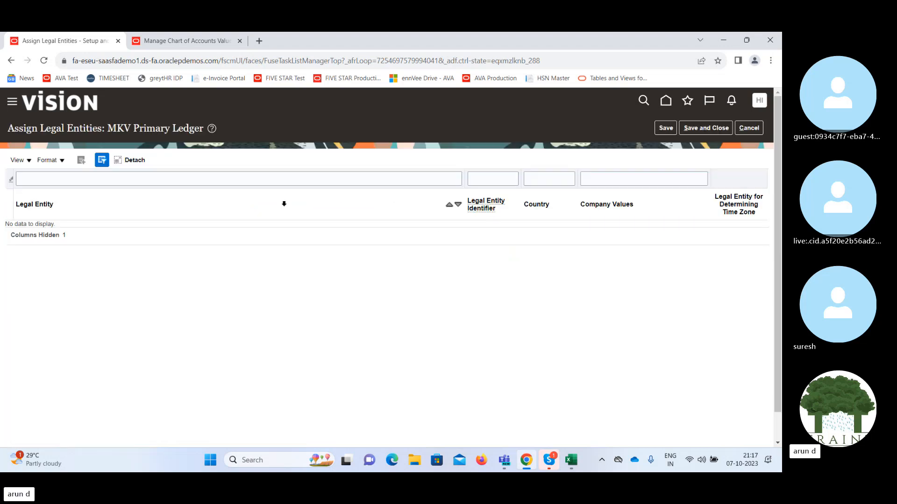
Search the legal entities for MKV, assign MKV Legal Entity to the MKV Primary Ledger, and save and close the assignment
{"action": "left_click", "coordinate": [81, 162]}
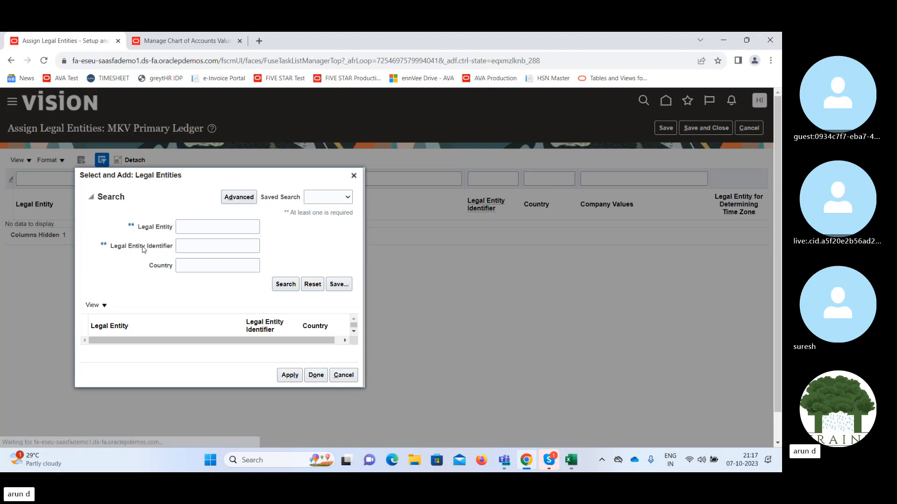
{"action": "left_click", "coordinate": [198, 228]}
{"action": "type", "text": "MKV"}
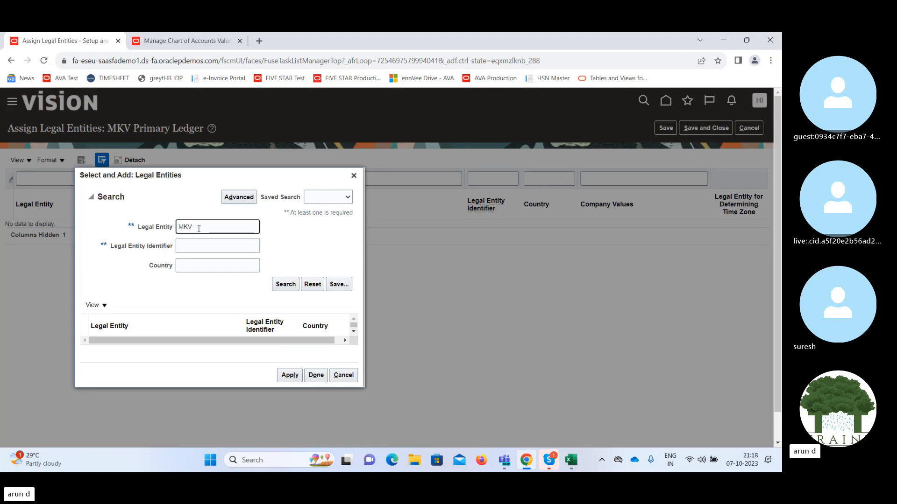
{"action": "key", "text": "Return"}
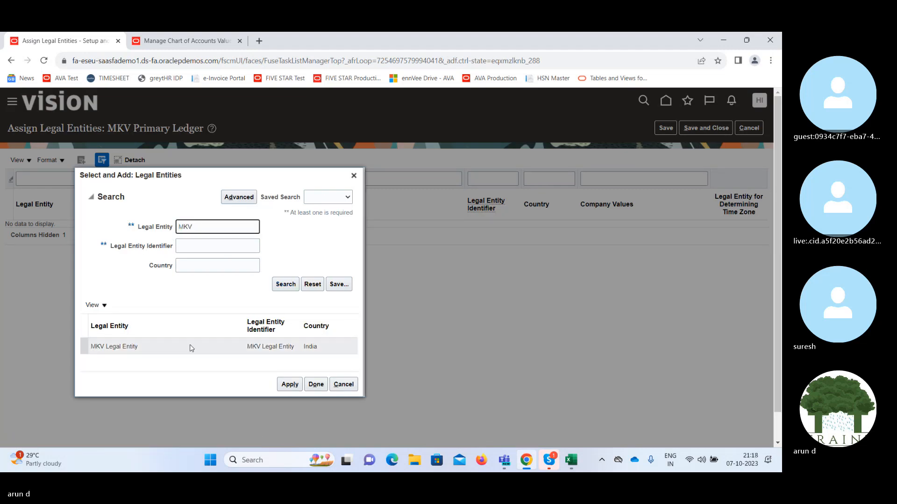
{"action": "left_click", "coordinate": [174, 347]}
{"action": "left_click", "coordinate": [289, 384]}
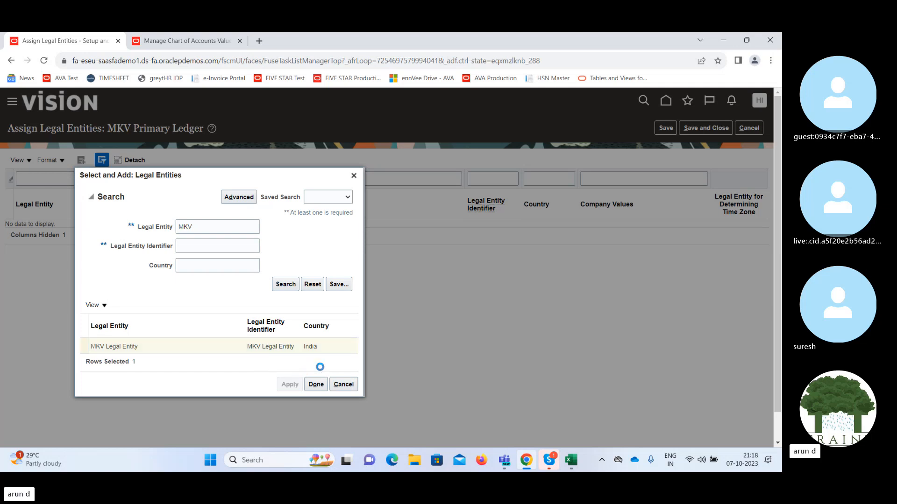
{"action": "left_click", "coordinate": [316, 385]}
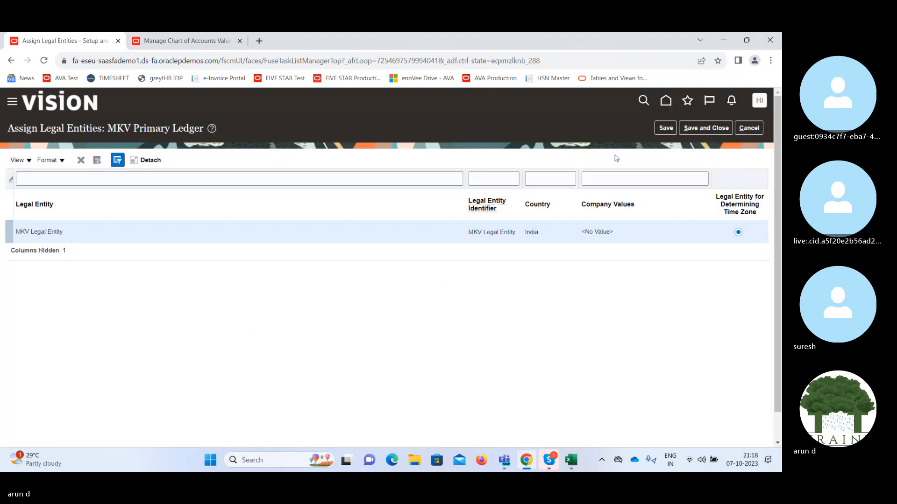
{"action": "left_click", "coordinate": [665, 129]}
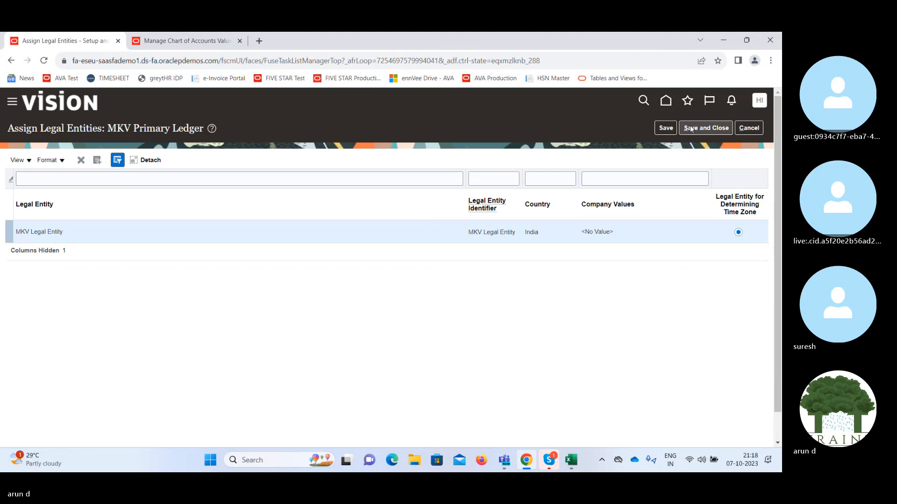
{"action": "left_click", "coordinate": [699, 127]}
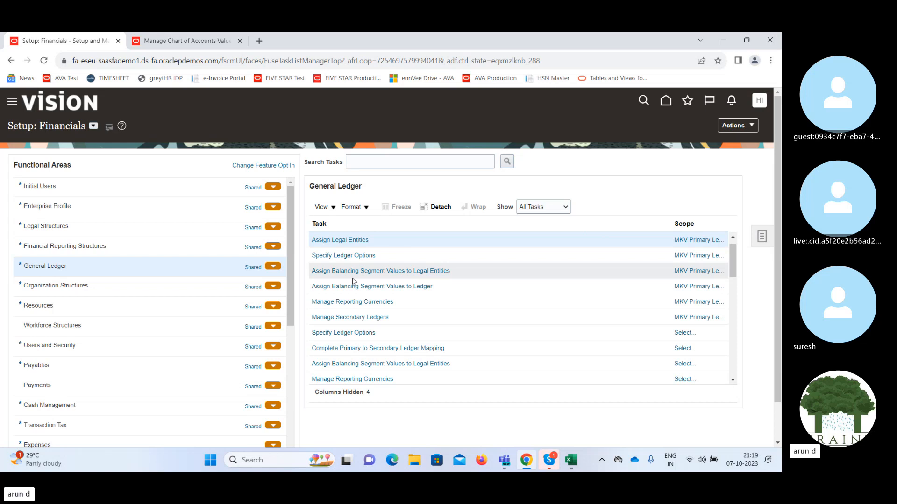
Assign COMPANY balancing segment value 100 to the MKV Primary Ledger without dates, and save and close the assignment
{"action": "left_click", "coordinate": [392, 287]}
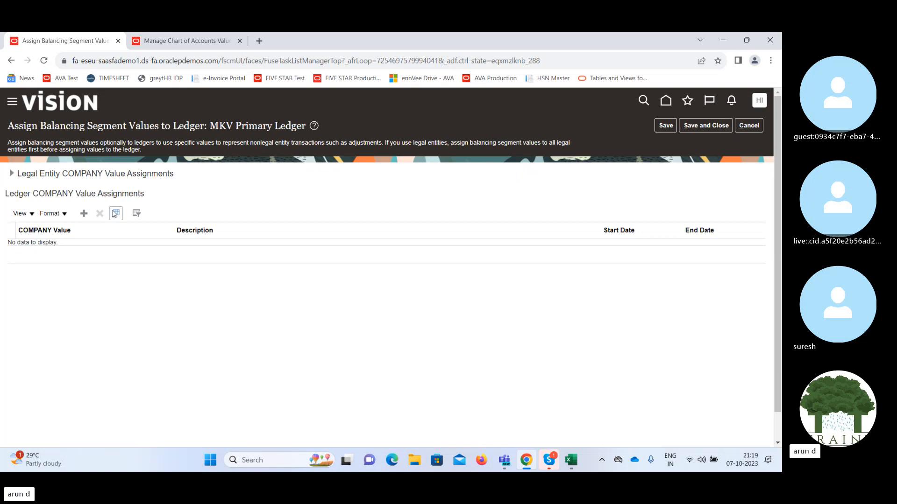
{"action": "left_click", "coordinate": [84, 214]}
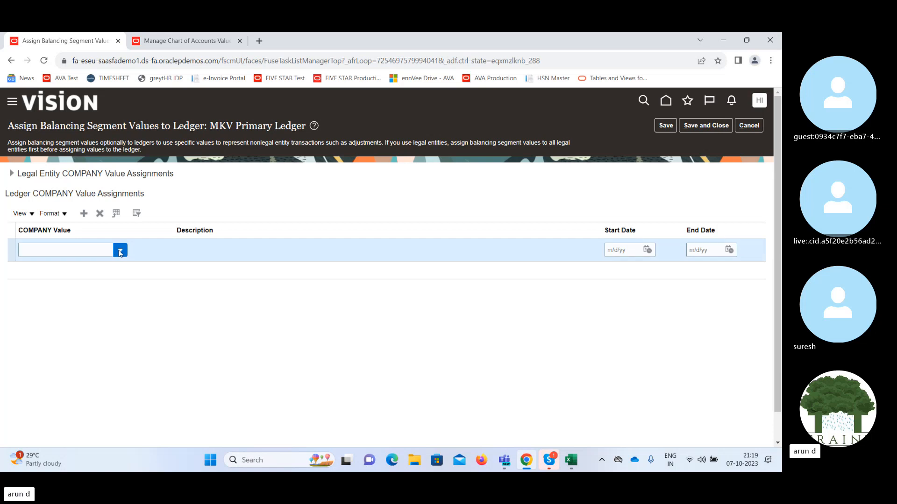
{"action": "left_click", "coordinate": [120, 251]}
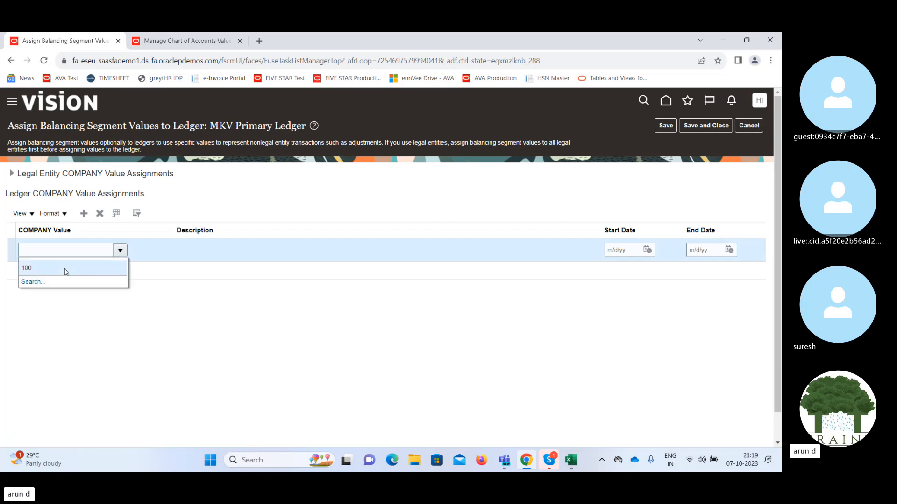
{"action": "left_click", "coordinate": [65, 272]}
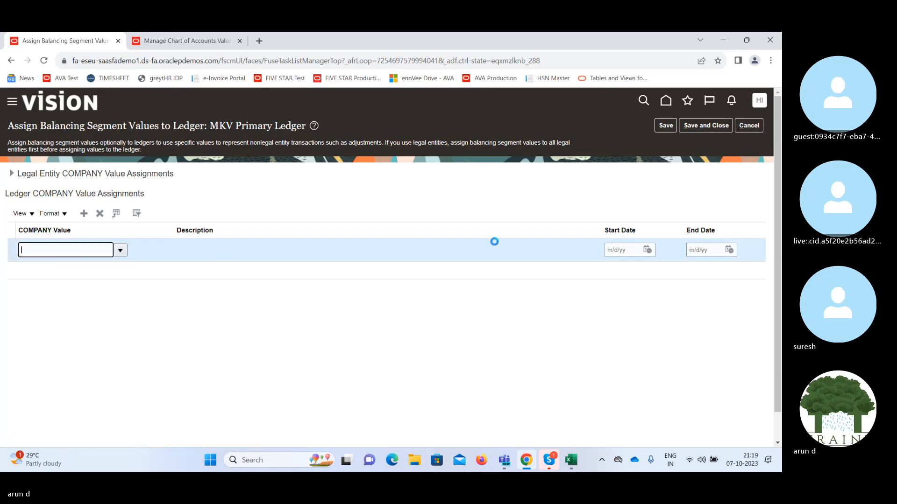
{"action": "left_click", "coordinate": [666, 126]}
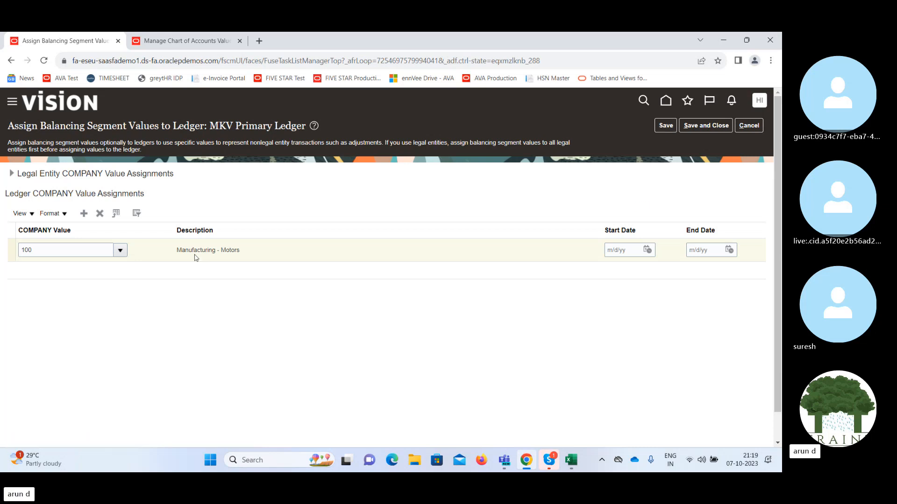
{"action": "left_click", "coordinate": [705, 126]}
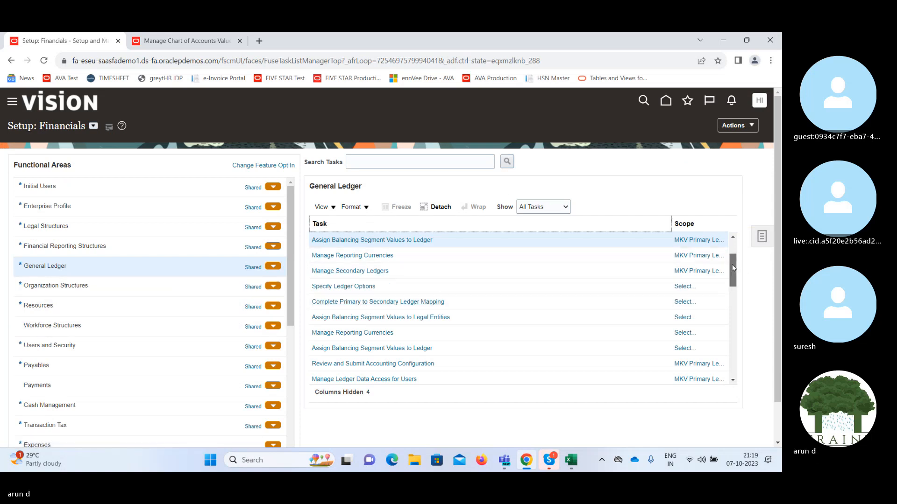
Open Review and Submit Accounting Configuration for the MKV Primary Ledger, submit the configuration, and acknowledge the confirmation
{"action": "left_click_drag", "start_coordinate": [733, 268], "coordinate": [732, 264]}
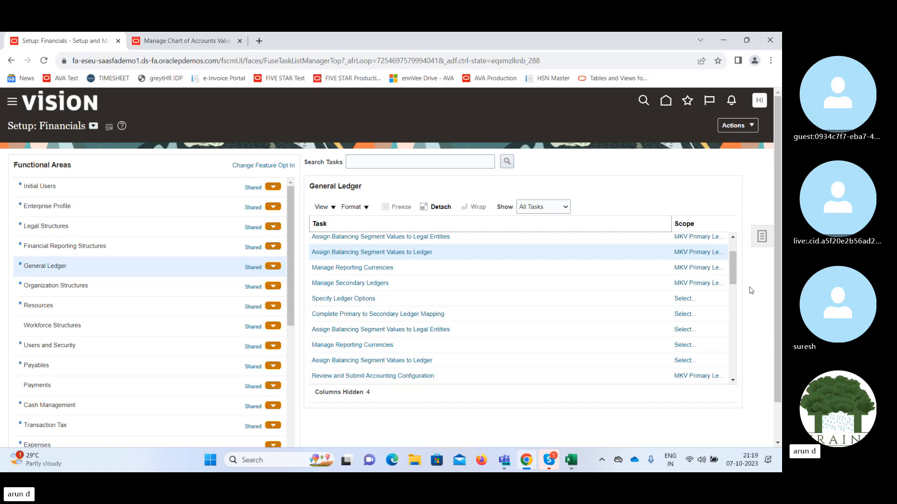
{"action": "left_click_drag", "start_coordinate": [732, 270], "coordinate": [736, 282]}
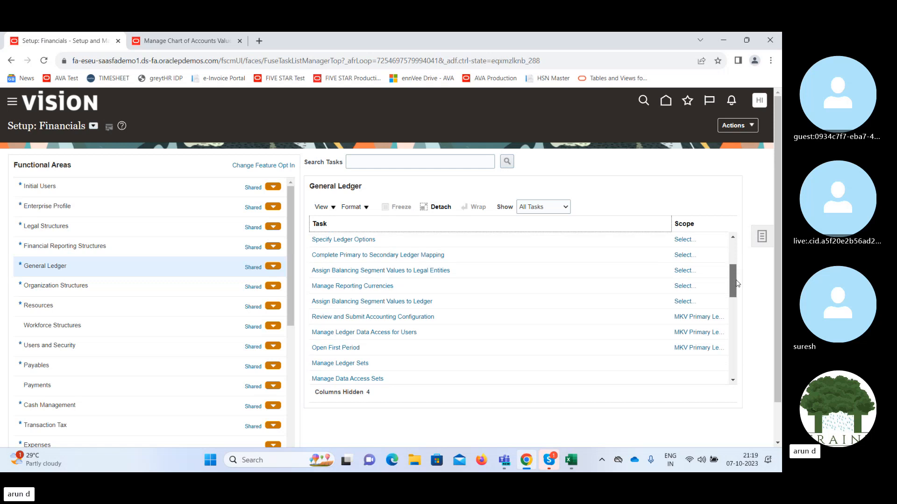
{"action": "left_click_drag", "start_coordinate": [736, 283], "coordinate": [729, 249]}
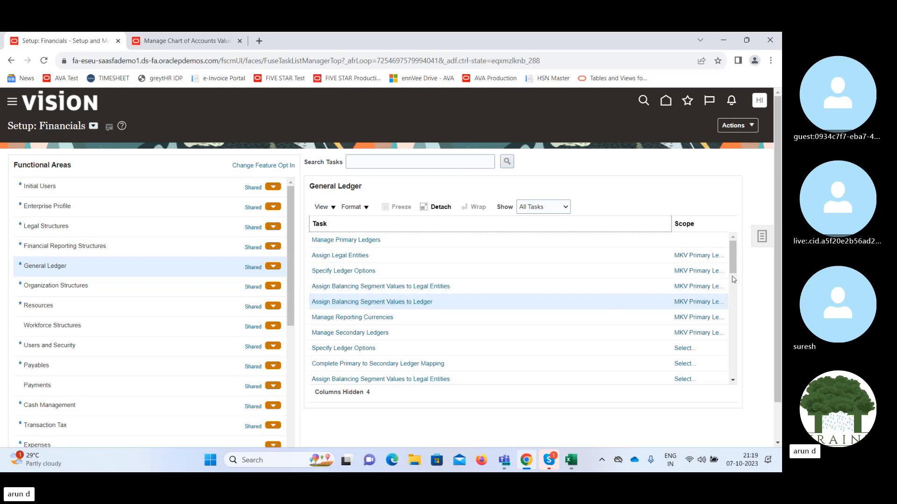
{"action": "left_click_drag", "start_coordinate": [733, 260], "coordinate": [737, 279]}
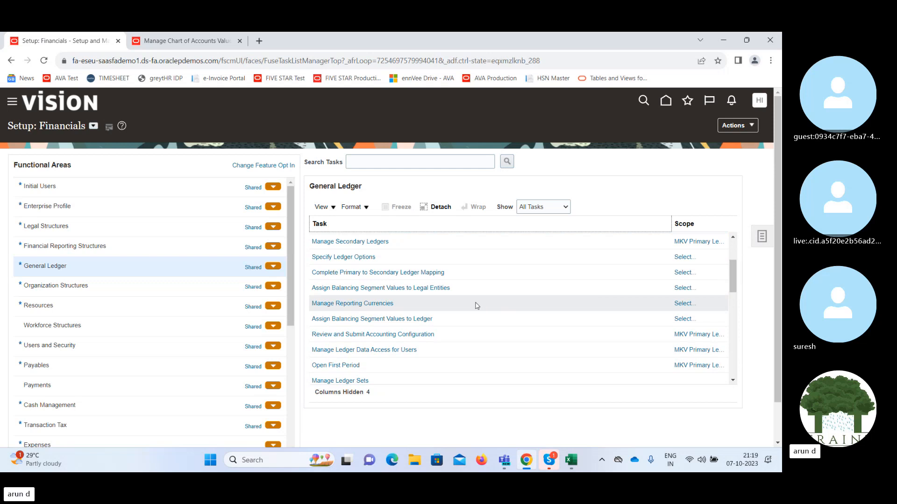
{"action": "left_click", "coordinate": [376, 335]}
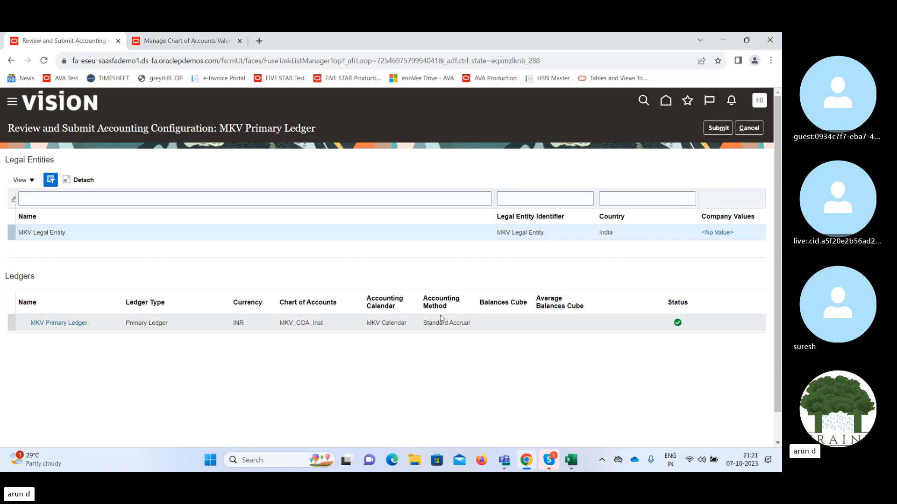
{"action": "left_click", "coordinate": [490, 323]}
{"action": "left_click", "coordinate": [716, 129]}
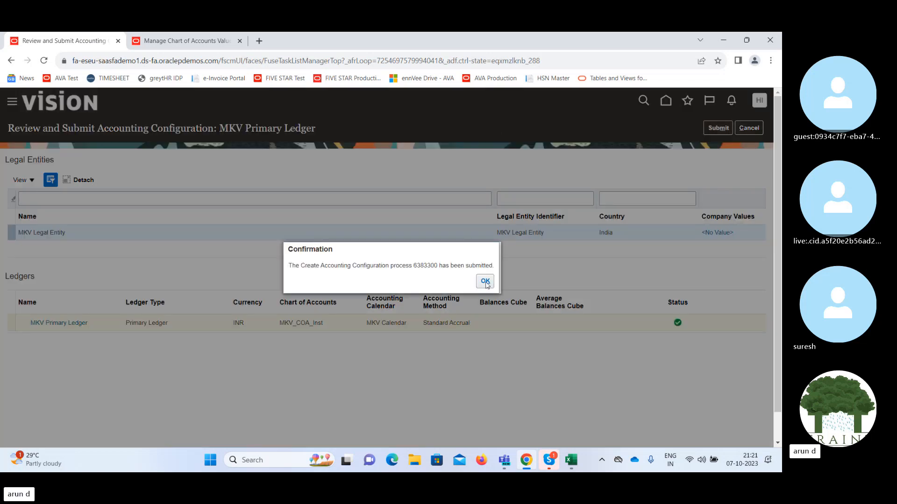
{"action": "left_click", "coordinate": [487, 285]}
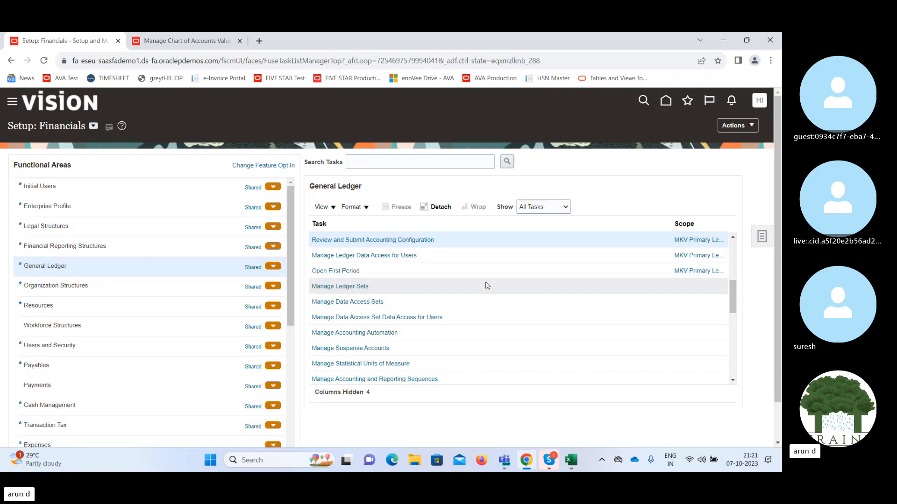
Switch to the browser tab with the chart of accounts values and open Scheduled Processes from the Tools group there
{"action": "left_click", "coordinate": [11, 107]}
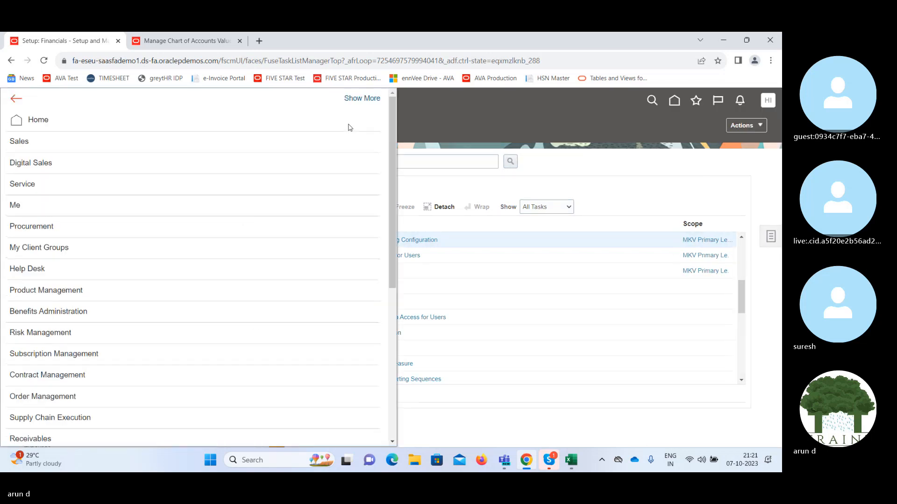
{"action": "left_click", "coordinate": [446, 118]}
{"action": "left_click", "coordinate": [192, 41]}
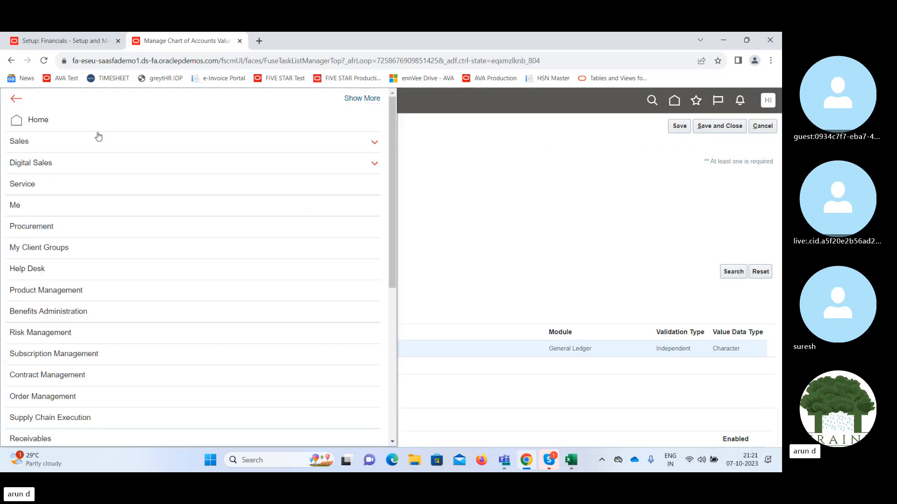
{"action": "left_click_drag", "start_coordinate": [393, 150], "coordinate": [395, 329]}
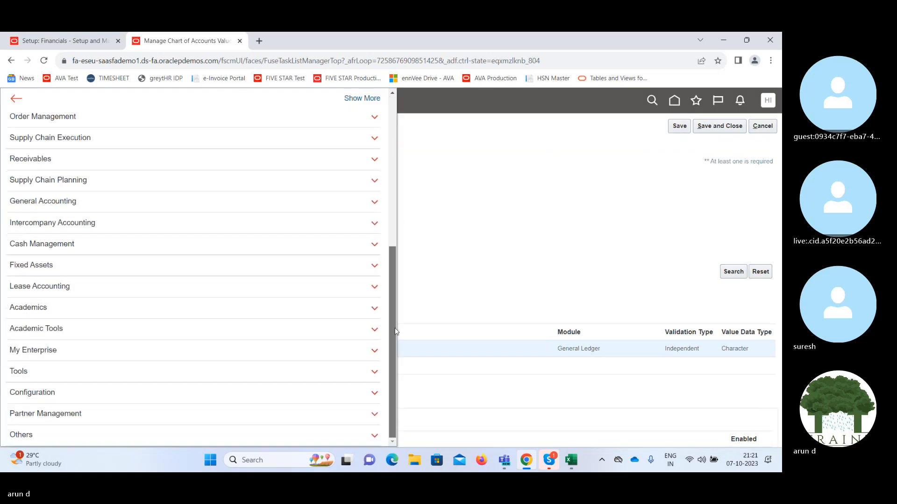
{"action": "left_click", "coordinate": [99, 372]}
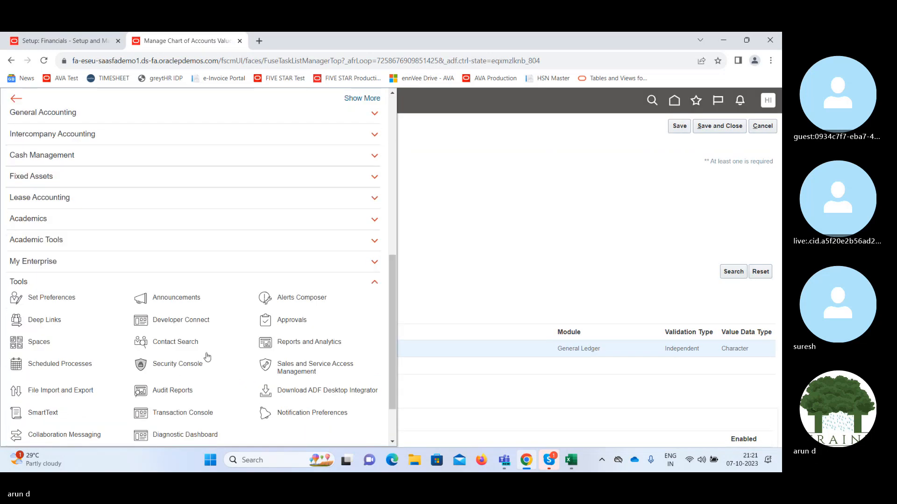
{"action": "left_click", "coordinate": [74, 367]}
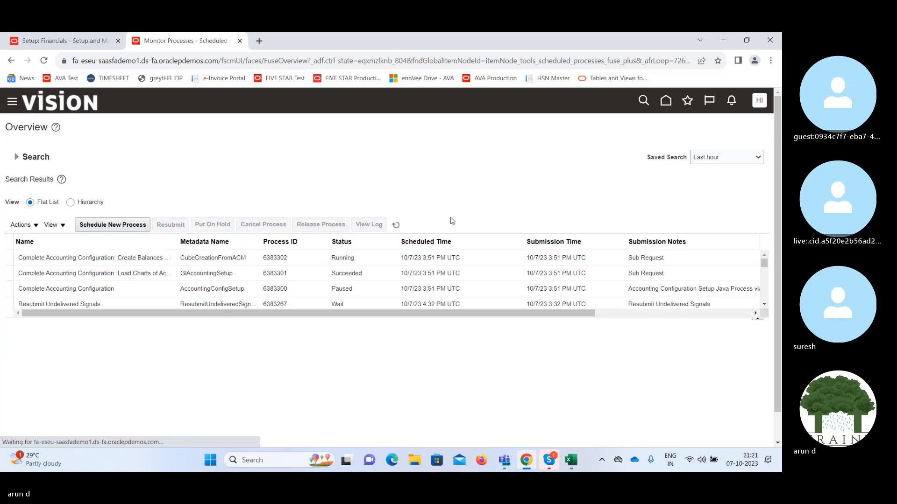
Refresh the scheduled processes list repeatedly to check the status of the Complete Accounting Configuration processes
{"action": "left_click", "coordinate": [396, 226]}
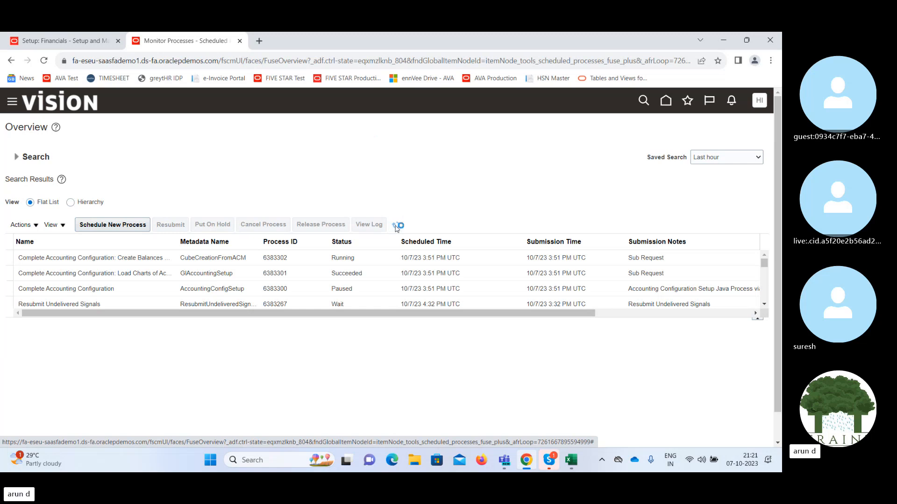
{"action": "left_click", "coordinate": [162, 257]}
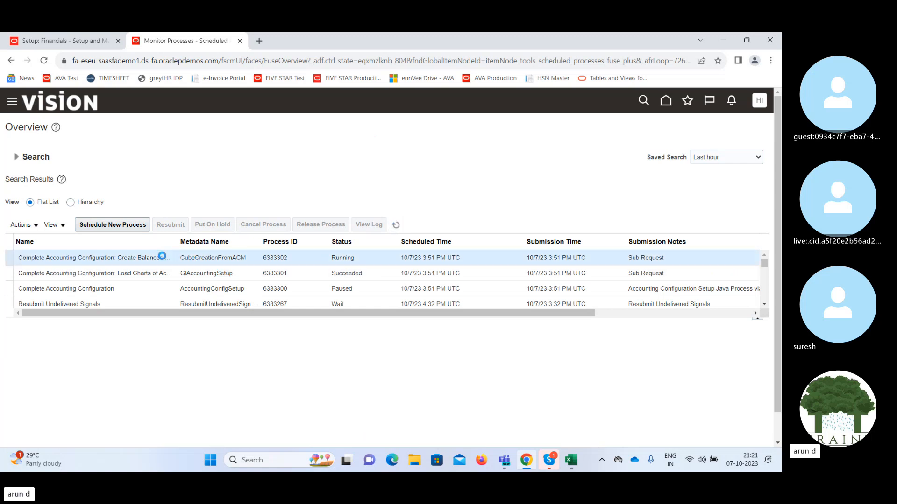
{"action": "left_click", "coordinate": [396, 225]}
{"action": "left_click", "coordinate": [398, 225]}
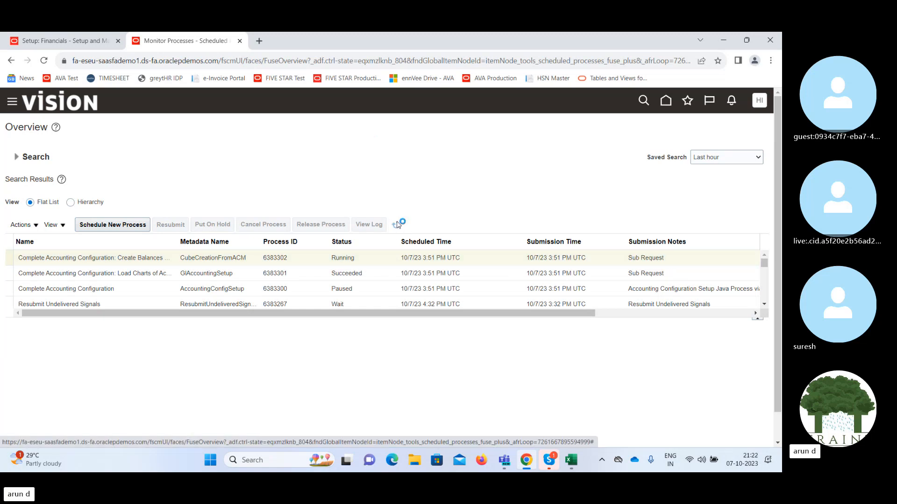
{"action": "left_click", "coordinate": [397, 226]}
{"action": "left_click", "coordinate": [397, 225]}
{"action": "left_click", "coordinate": [396, 226]}
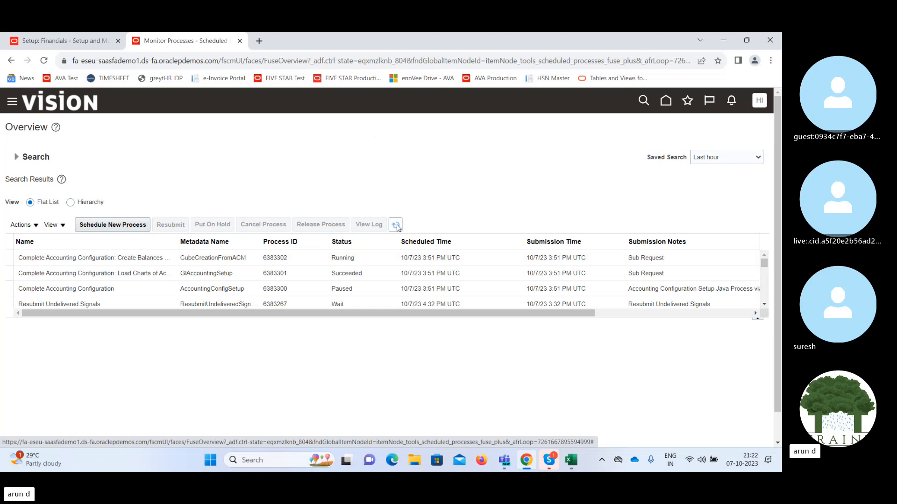
{"action": "left_click", "coordinate": [396, 226]}
{"action": "left_click", "coordinate": [396, 226]}
Return to the setup task list and reload the Financials functional areas by switching the offering to Enterprise Contracts and back to Financials
{"action": "left_click", "coordinate": [75, 43]}
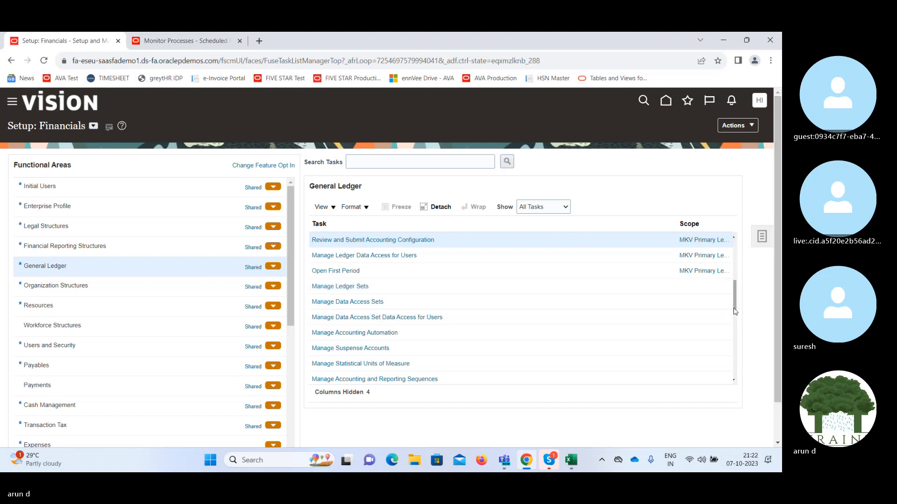
{"action": "left_click_drag", "start_coordinate": [736, 310], "coordinate": [738, 304]}
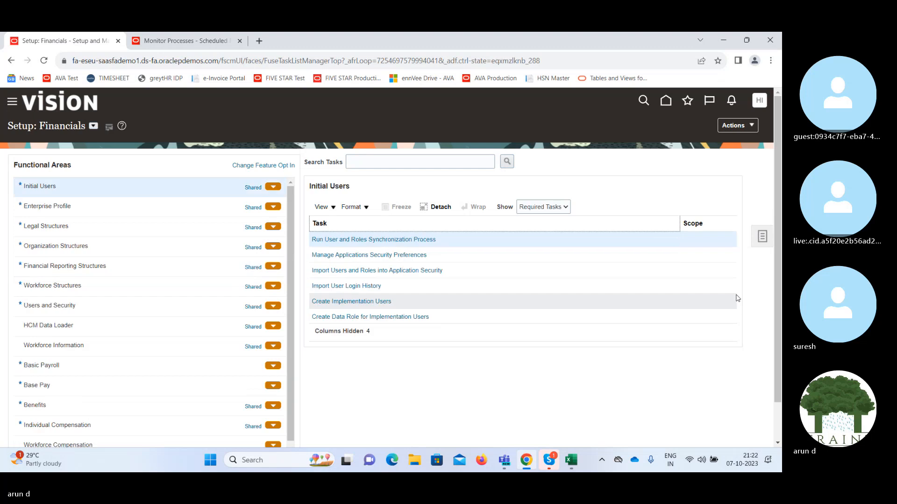
{"action": "left_click", "coordinate": [94, 126]}
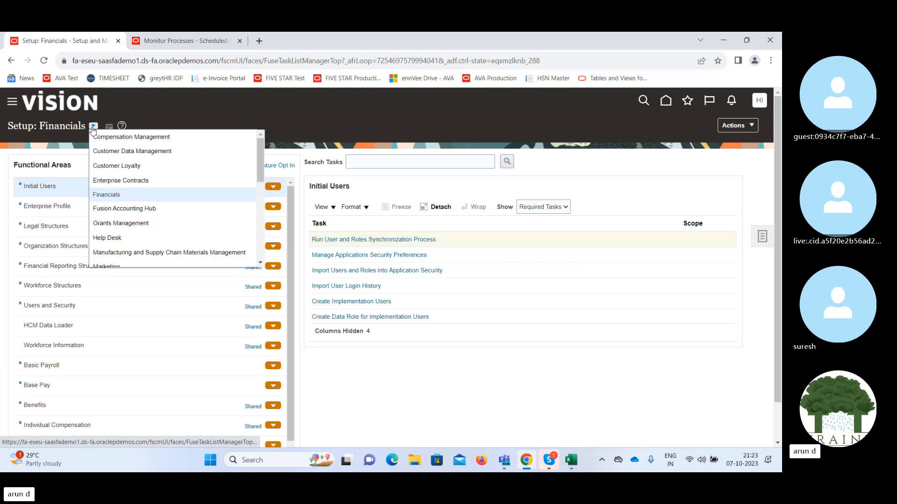
{"action": "left_click", "coordinate": [124, 181]}
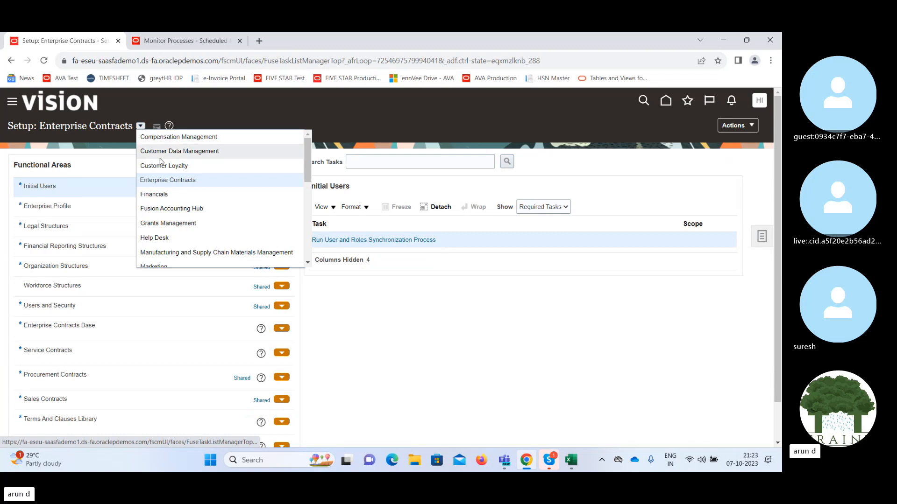
{"action": "left_click", "coordinate": [174, 194]}
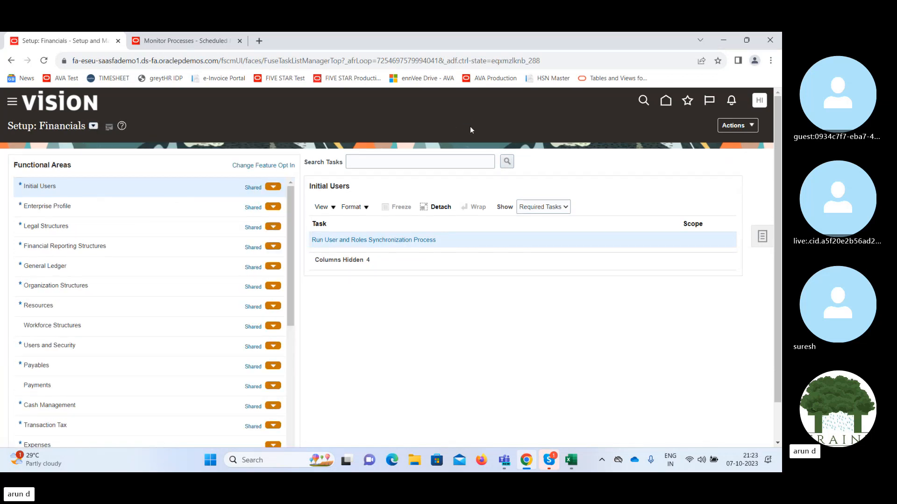
Show all tasks of the General Ledger functional area and open Manage Secondary Ledgers for the MKV Primary Ledger
{"action": "left_click", "coordinate": [149, 269]}
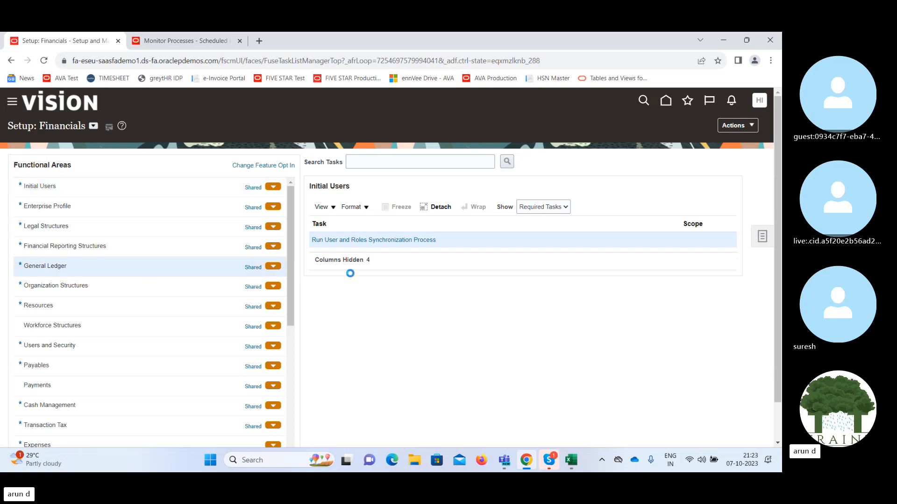
{"action": "left_click", "coordinate": [543, 208]}
{"action": "left_click", "coordinate": [542, 217]}
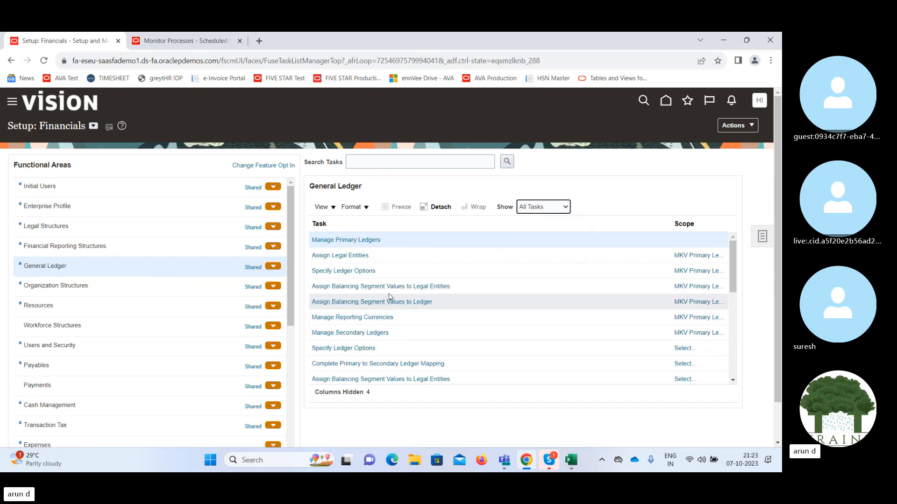
{"action": "left_click", "coordinate": [582, 332]}
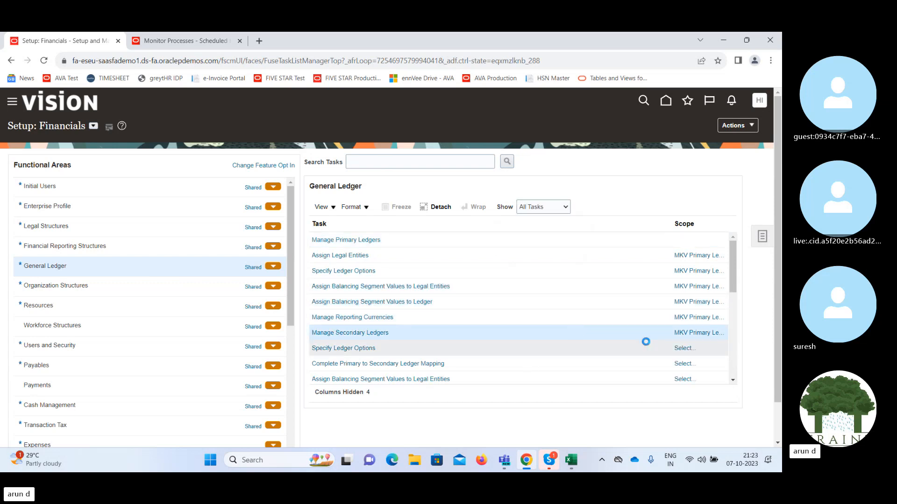
{"action": "left_click", "coordinate": [371, 335]}
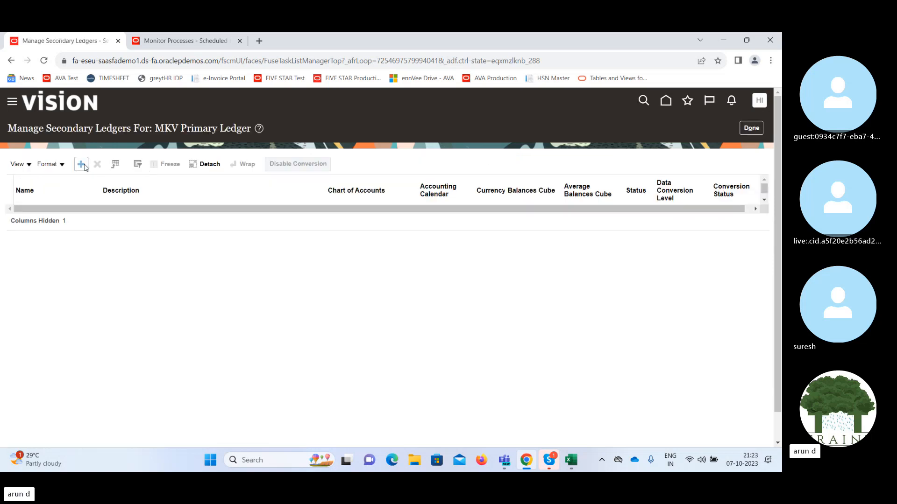
Create a secondary ledger named MKV Second Ledger with MKV_COA_Inst as its chart of accounts
{"action": "left_click", "coordinate": [84, 165]}
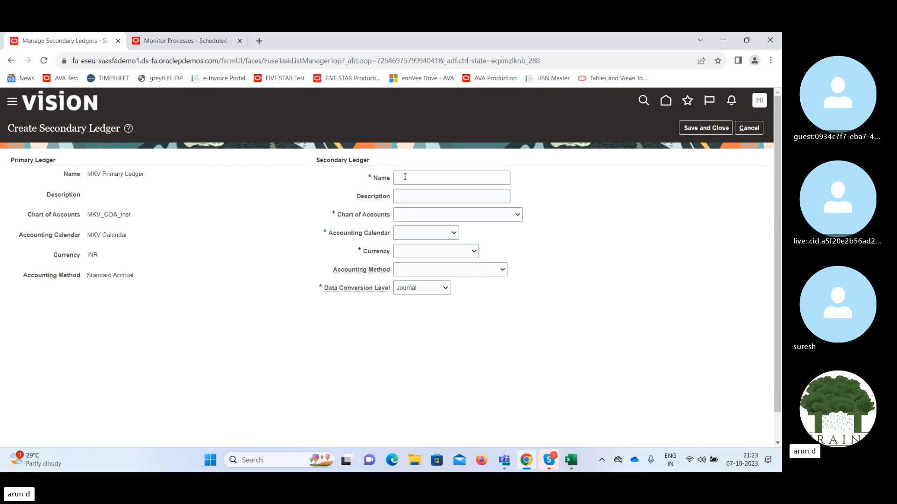
{"action": "left_click", "coordinate": [427, 179]}
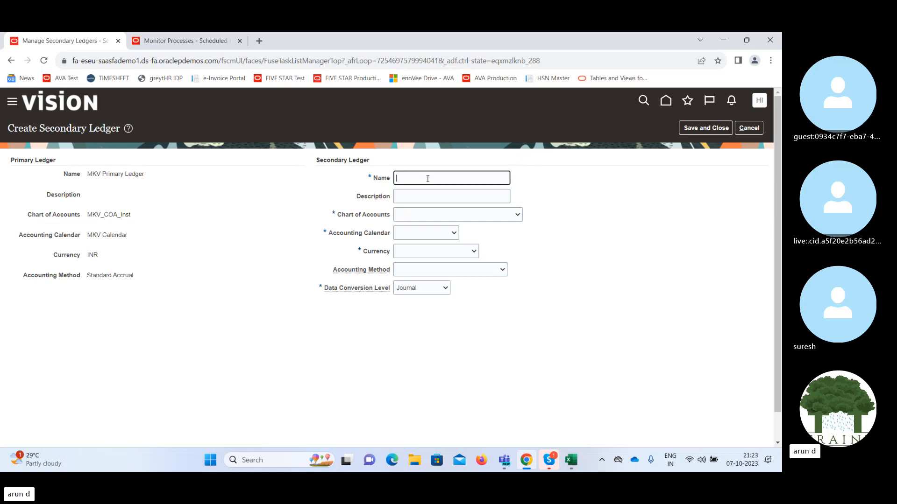
{"action": "type", "text": "MKV Second Ledger"}
{"action": "key", "text": "Tab"}
{"action": "left_click", "coordinate": [453, 218]}
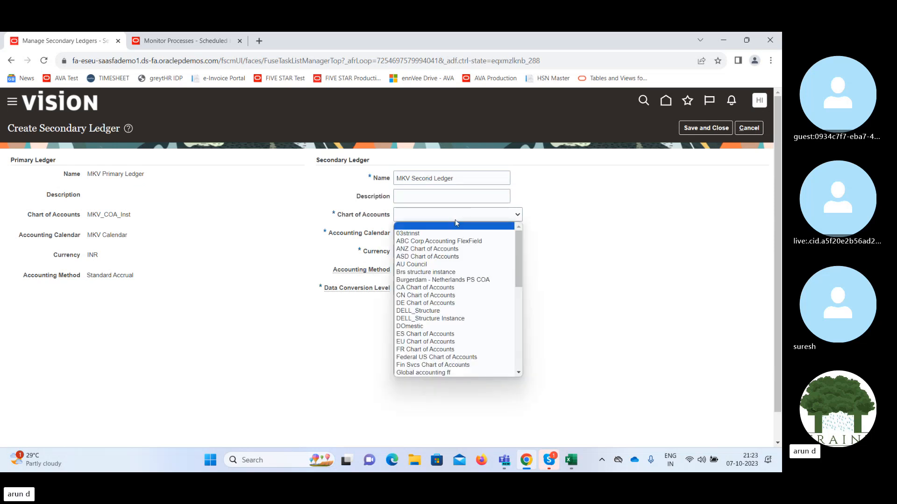
{"action": "key", "text": "m"}
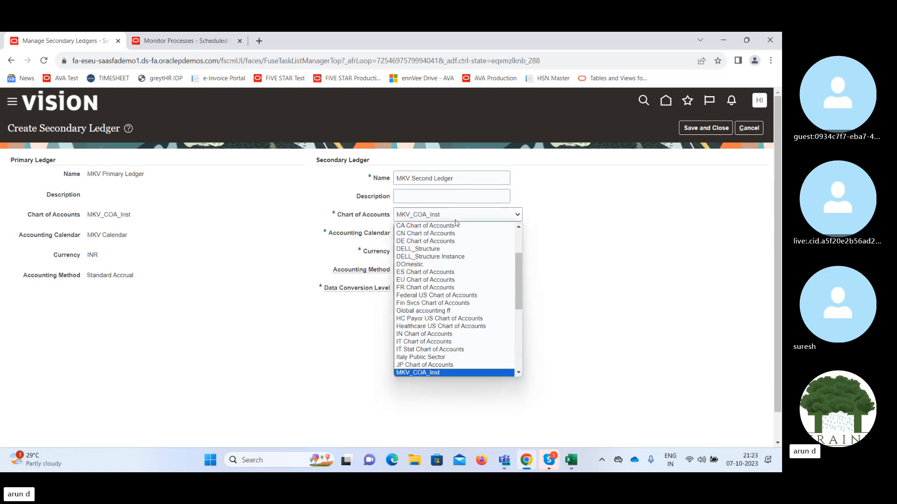
{"action": "left_click", "coordinate": [455, 217]}
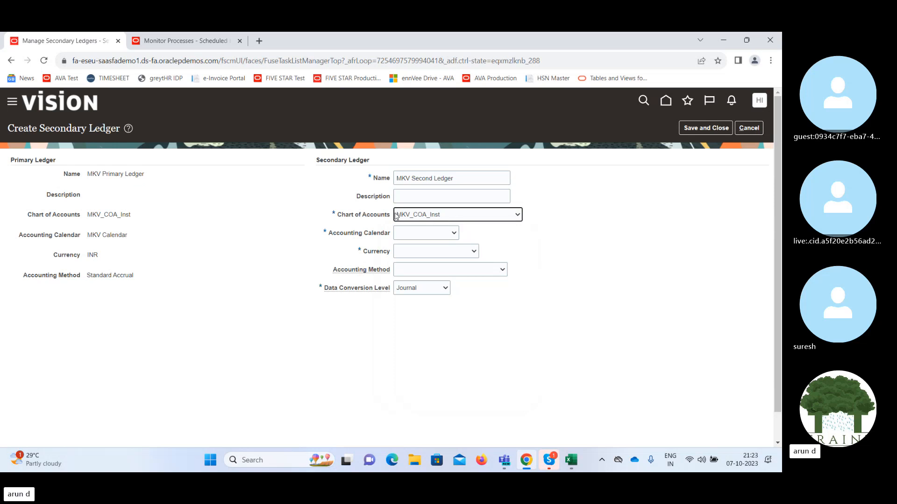
Set the accounting calendar of the secondary ledger to MKV Calendar
{"action": "left_click", "coordinate": [432, 232]}
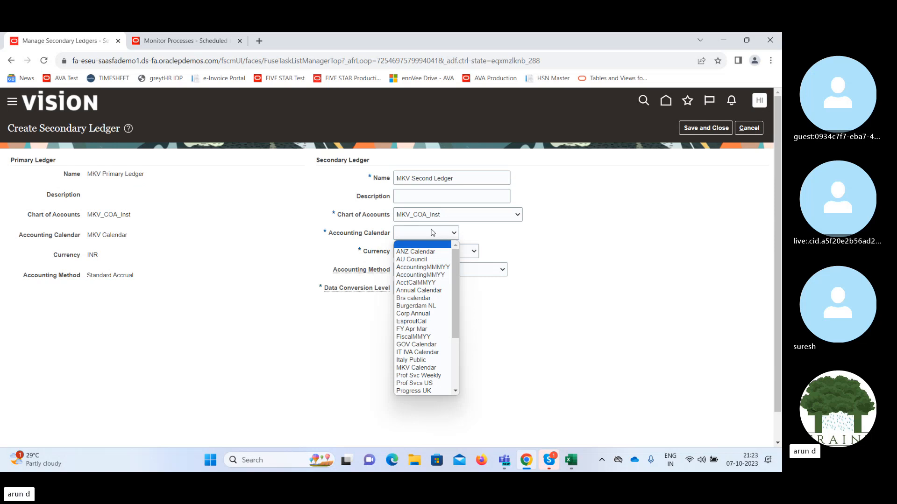
{"action": "key", "text": "Down"}
{"action": "key", "text": "Down"}
{"action": "key", "text": "Down"}
{"action": "key", "text": "Down"}
{"action": "key", "text": "Down"}
{"action": "key", "text": "Down"}
{"action": "key", "text": "Down"}
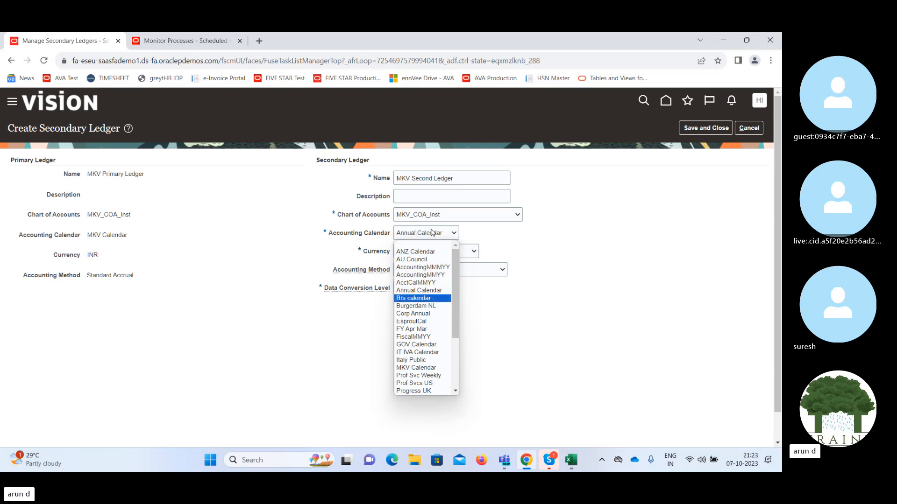
{"action": "key", "text": "Down"}
{"action": "key", "text": "Down"}
{"action": "key", "text": "Down"}
{"action": "key", "text": "Down"}
{"action": "key", "text": "Down"}
{"action": "key", "text": "Down"}
{"action": "key", "text": "Down"}
{"action": "key", "text": "Down"}
{"action": "key", "text": "Down"}
{"action": "key", "text": "Return"}
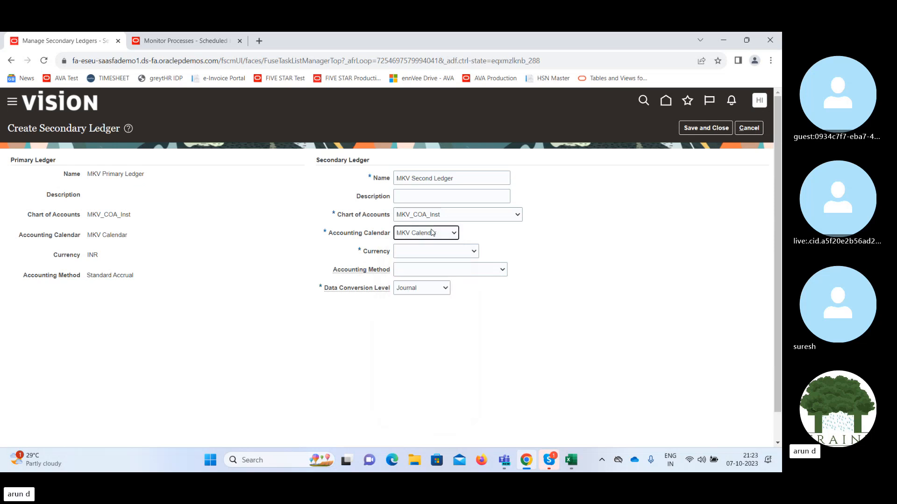
Set the secondary ledger's currency to USD - US Dollar and its accounting method to Standard Accrual
{"action": "left_click", "coordinate": [412, 252]}
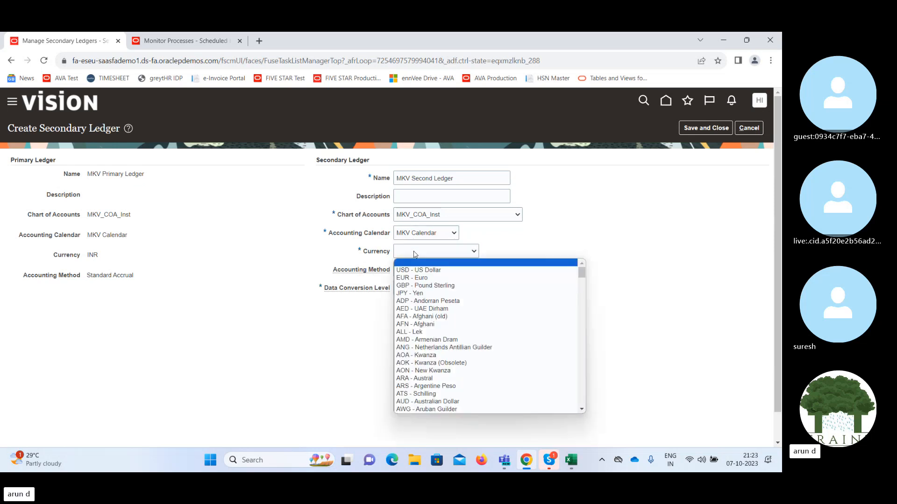
{"action": "key", "text": "Down"}
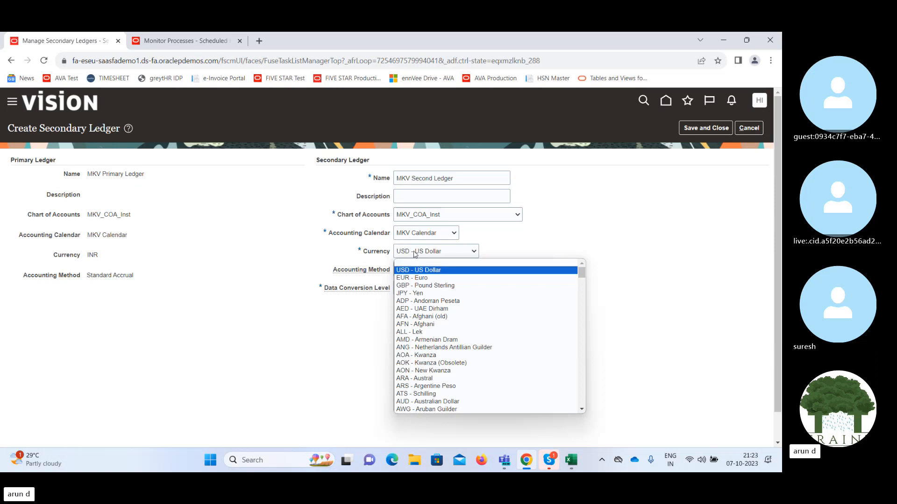
{"action": "key", "text": "Return"}
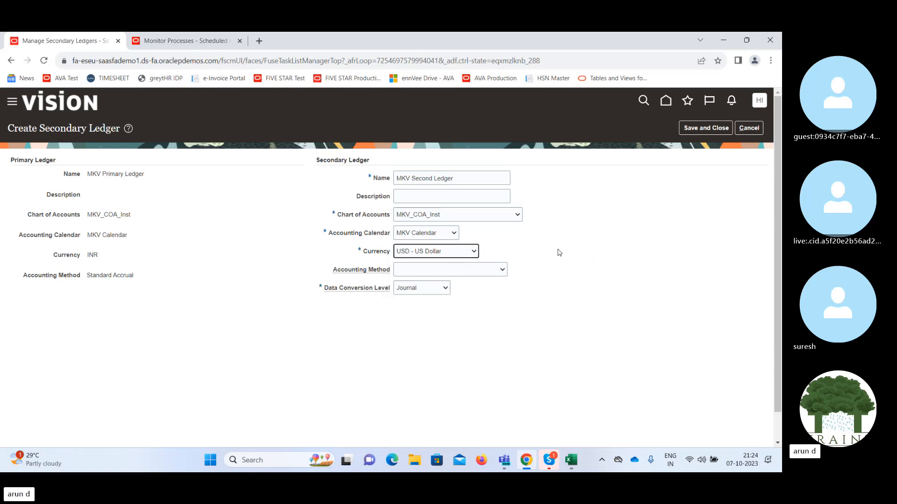
{"action": "left_click", "coordinate": [560, 253]}
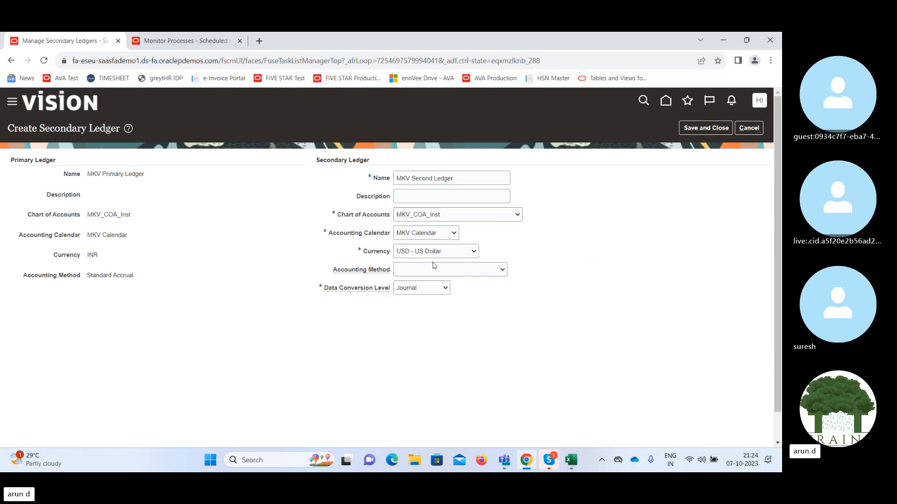
{"action": "left_click", "coordinate": [450, 270]}
{"action": "key", "text": "Down"}
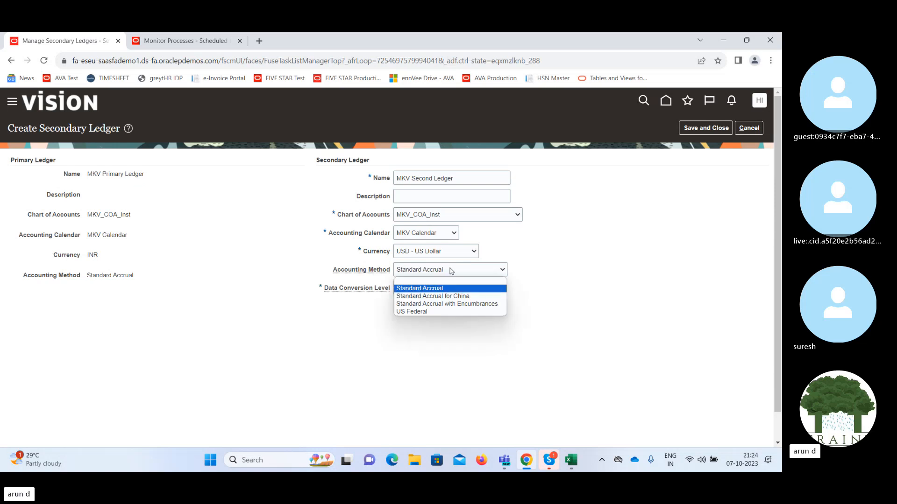
{"action": "key", "text": "Return"}
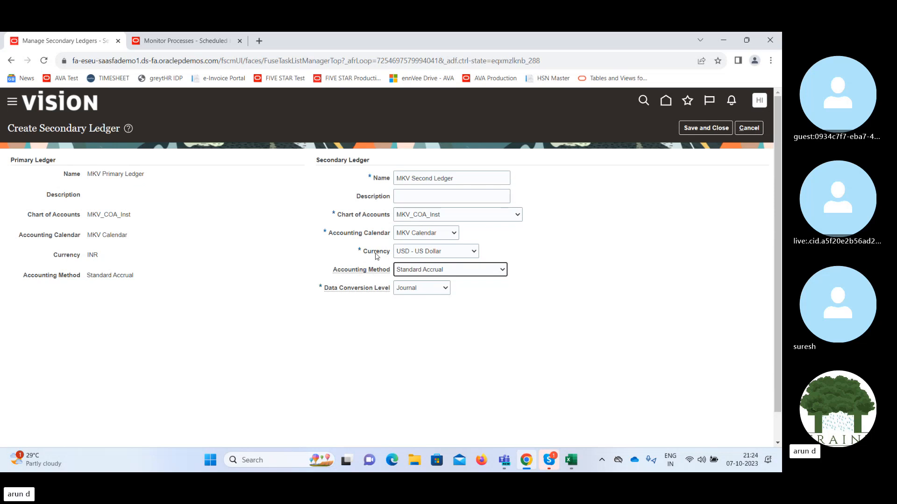
Try to save the secondary ledger with Journal as its data conversion level
{"action": "double_click", "coordinate": [94, 256]}
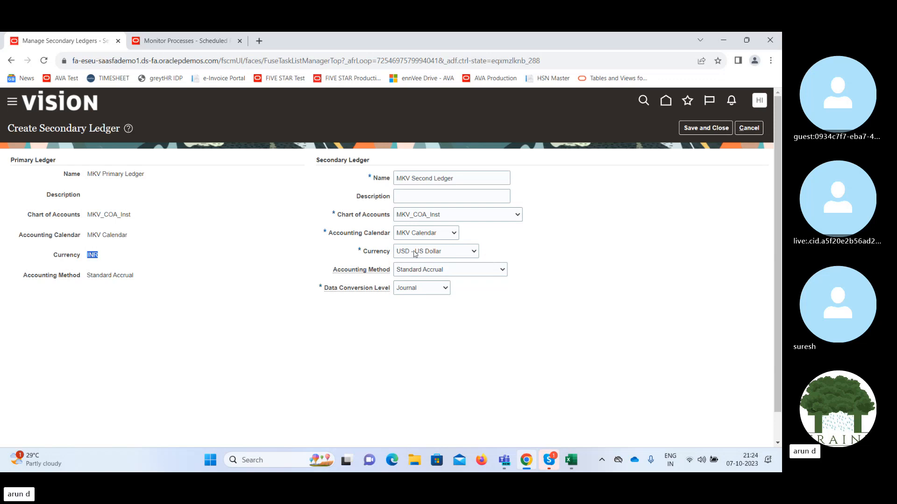
{"action": "left_click", "coordinate": [438, 291]}
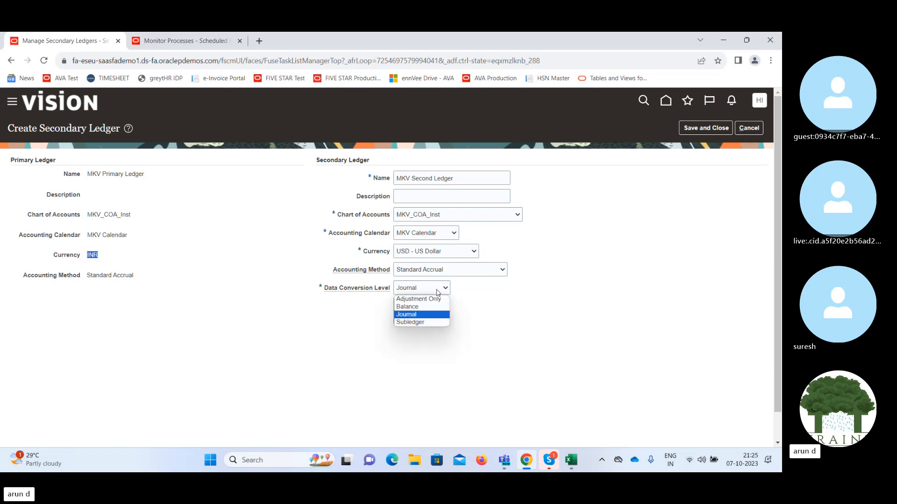
{"action": "left_click", "coordinate": [549, 293]}
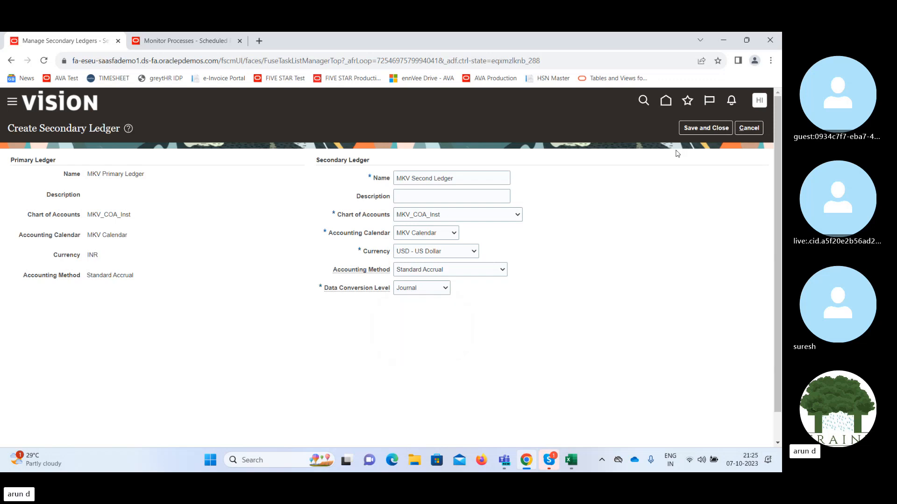
{"action": "left_click", "coordinate": [707, 129]}
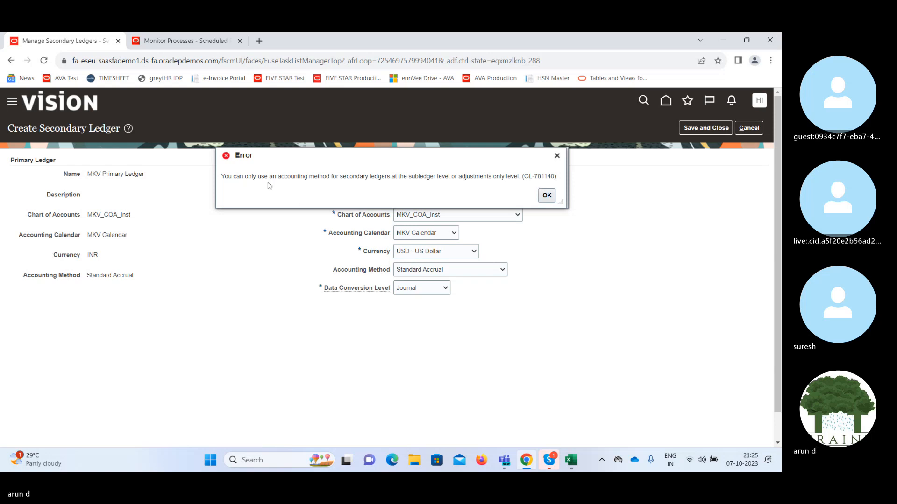
{"action": "left_click", "coordinate": [547, 196]}
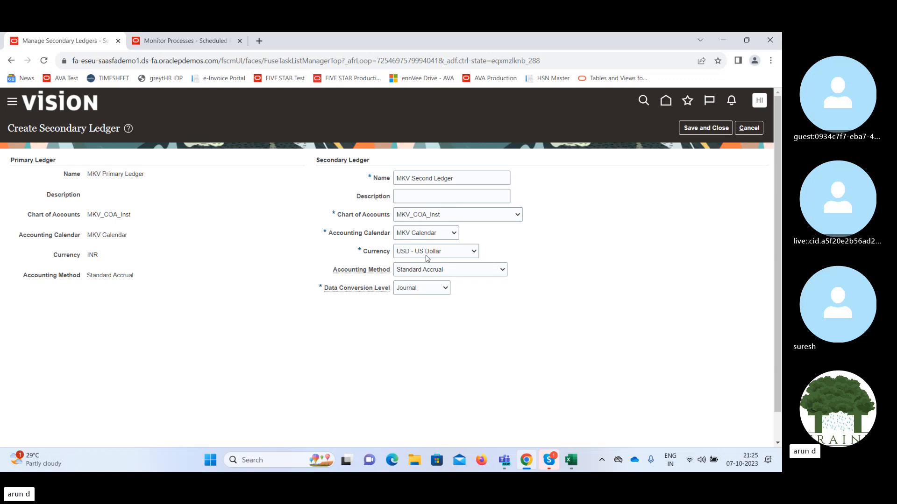
Set the data conversion level to Subledger, then save and close the secondary ledger
{"action": "left_click", "coordinate": [429, 289]}
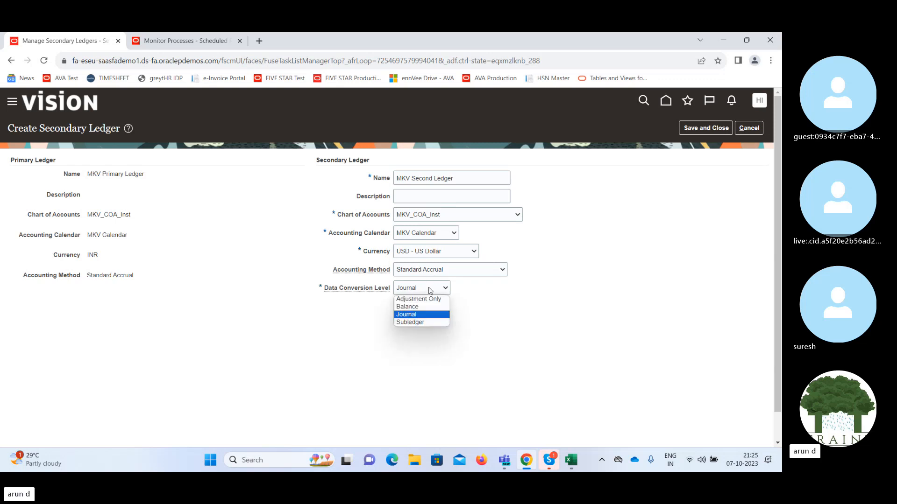
{"action": "left_click", "coordinate": [420, 323]}
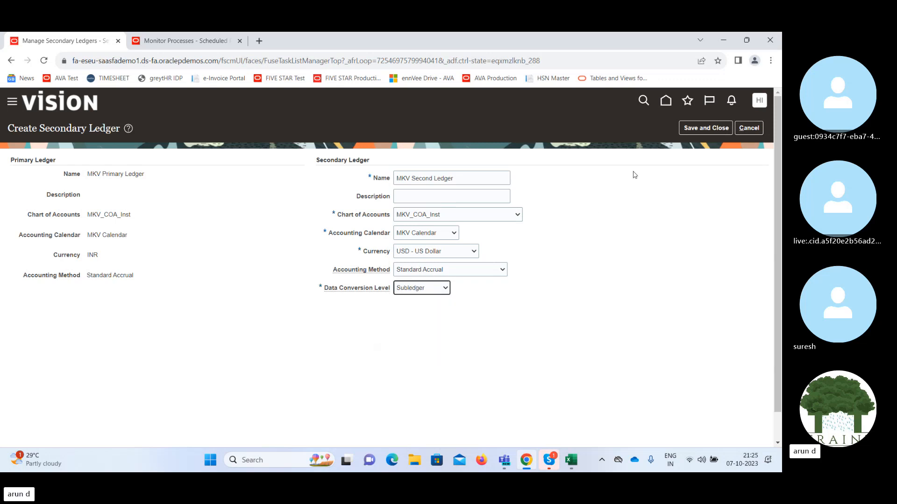
{"action": "left_click", "coordinate": [705, 130]}
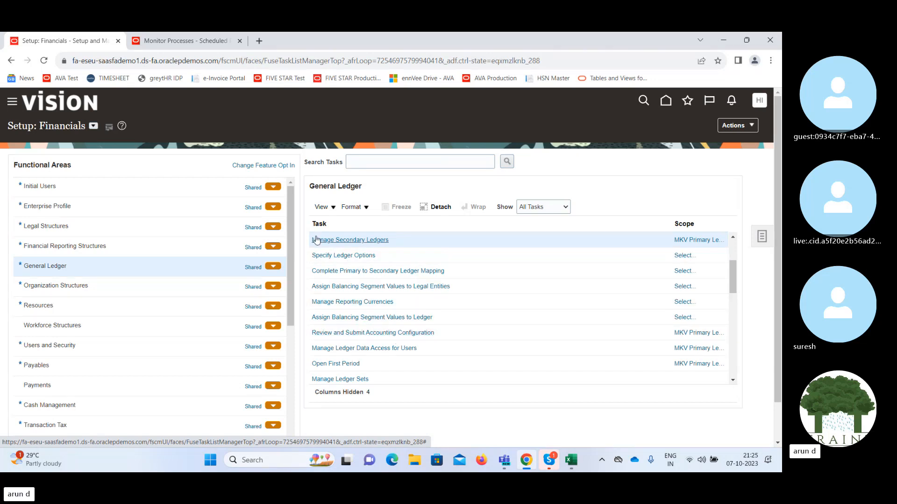
Check the Complete Accounting Configuration processes in the scheduled processes browser tab, then return to the setup task list
{"action": "left_click", "coordinate": [172, 42]}
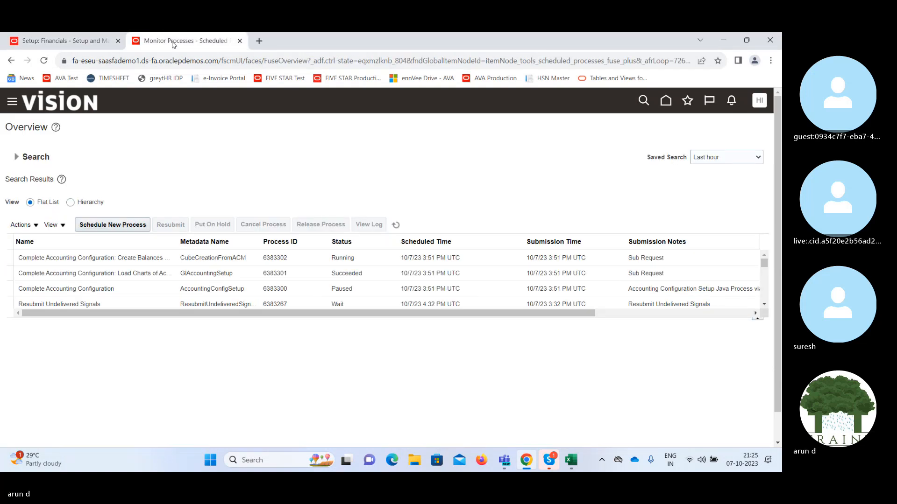
{"action": "left_click", "coordinate": [398, 227]}
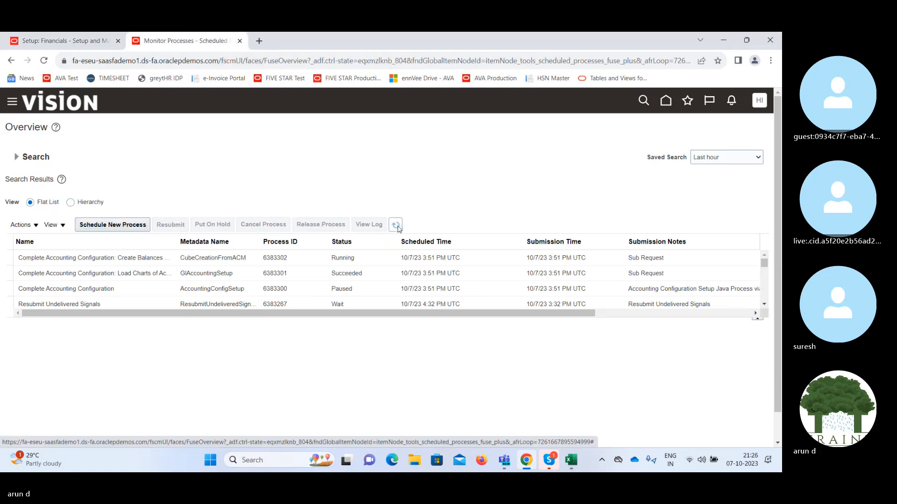
{"action": "left_click", "coordinate": [84, 43]}
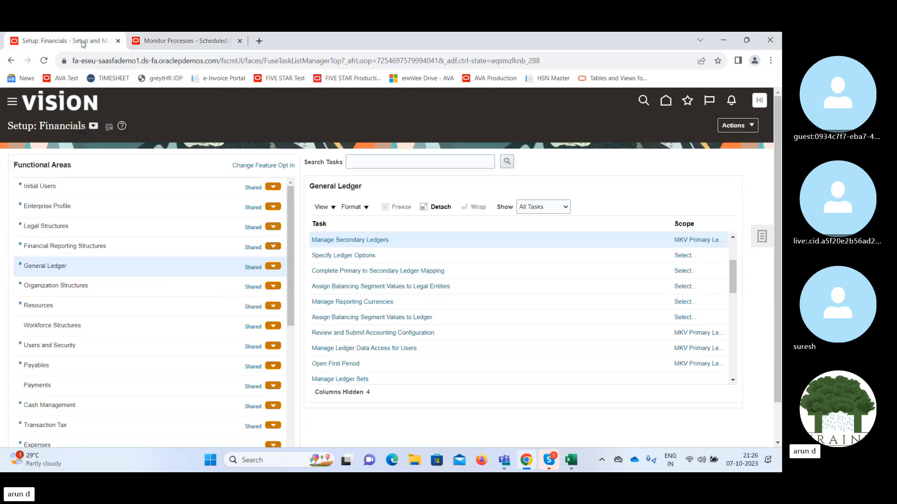
Open Specify Ledger Options for MKV Primary Ledger, selecting and adding MKV Second Ledger as the secondary ledger scope
{"action": "left_click", "coordinate": [334, 256]}
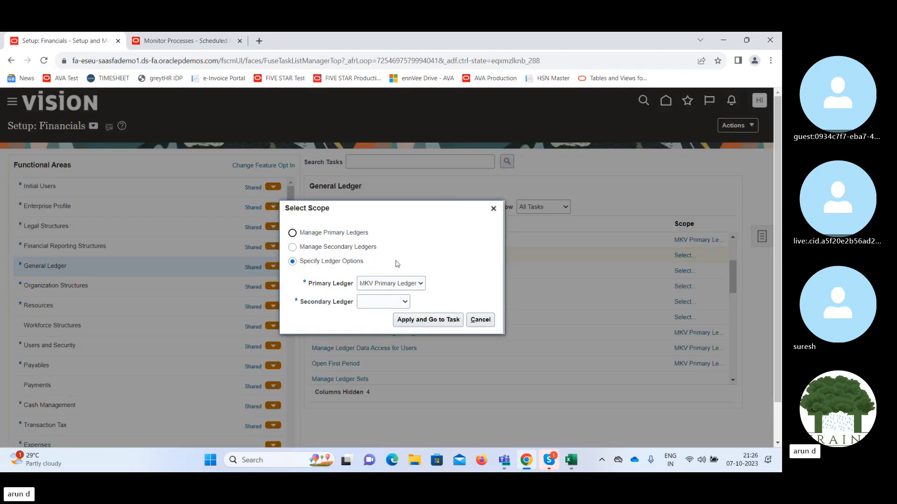
{"action": "left_click", "coordinate": [388, 302]}
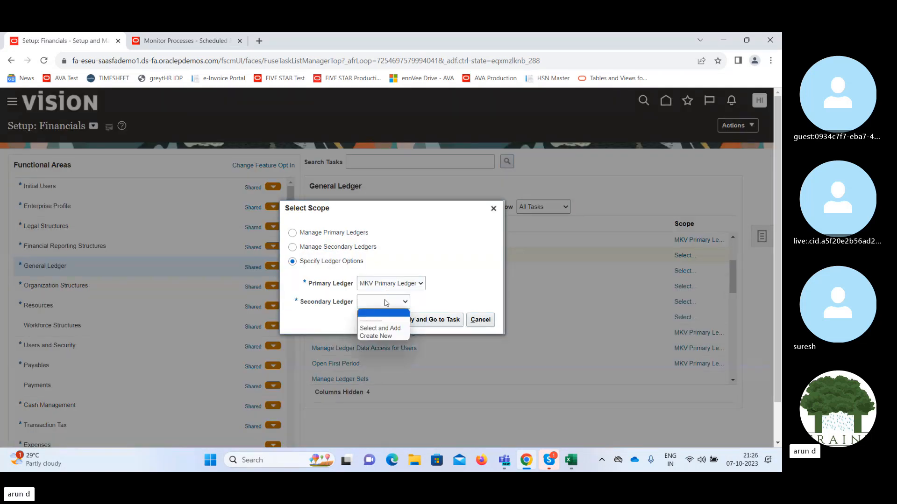
{"action": "left_click", "coordinate": [378, 329]}
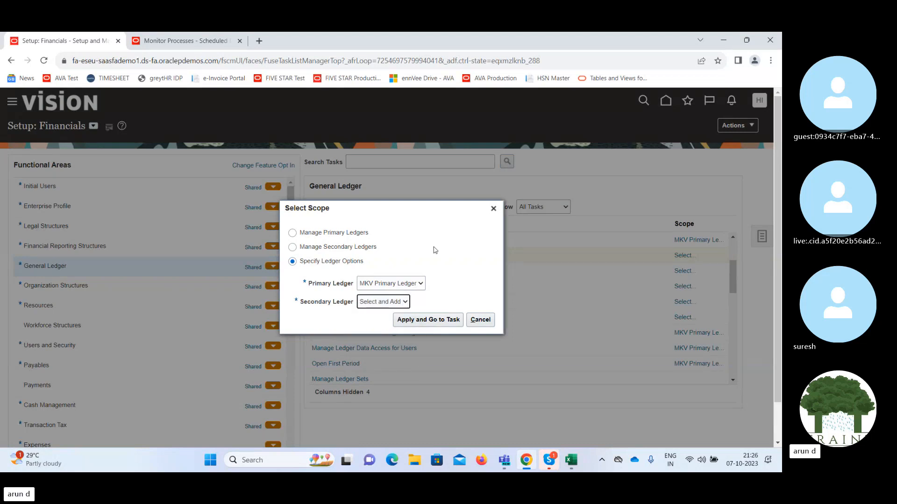
{"action": "left_click", "coordinate": [422, 320]}
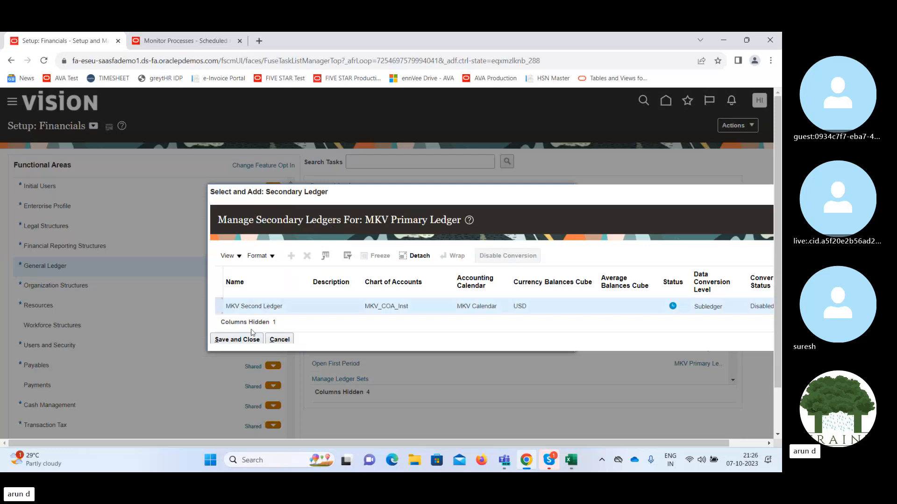
{"action": "left_click", "coordinate": [240, 341]}
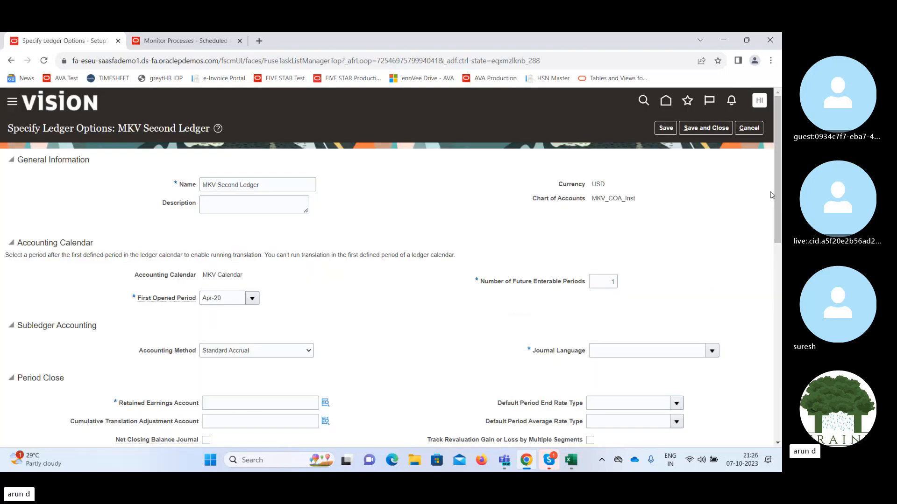
Set the journal language of MKV Second Ledger to American English
{"action": "left_click_drag", "start_coordinate": [777, 196], "coordinate": [777, 246]}
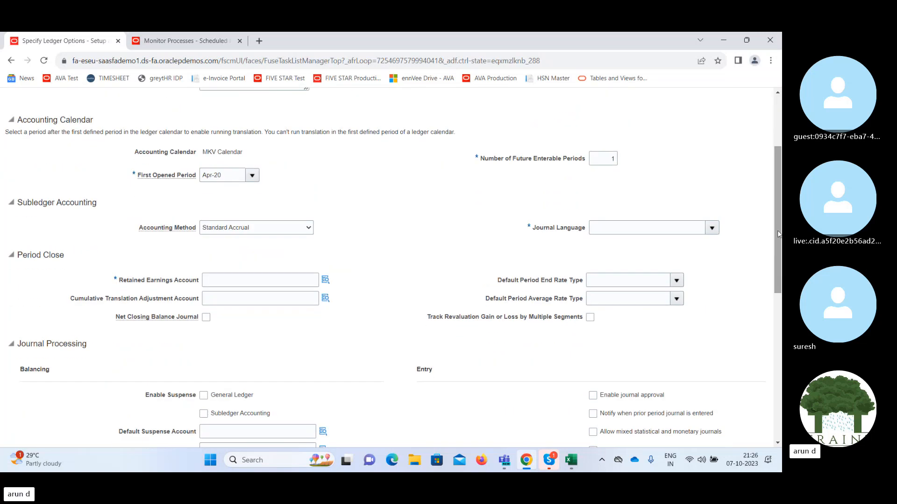
{"action": "left_click", "coordinate": [711, 229]}
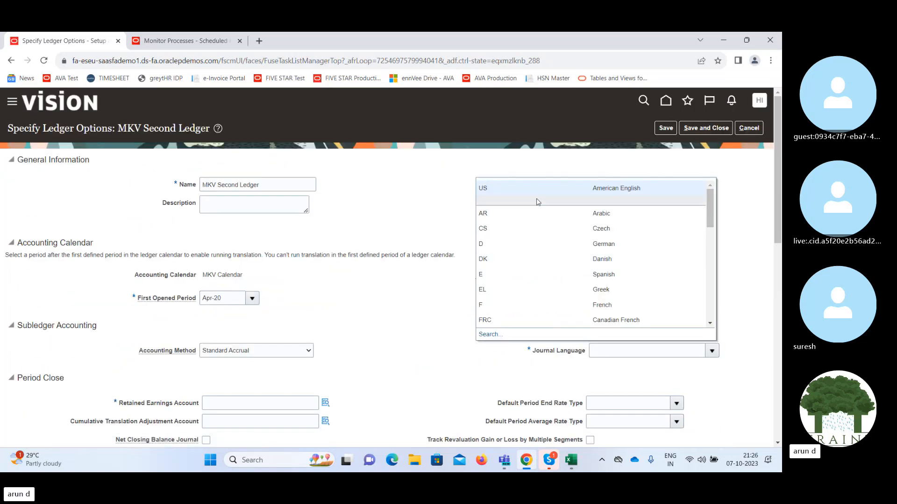
{"action": "left_click", "coordinate": [524, 199]}
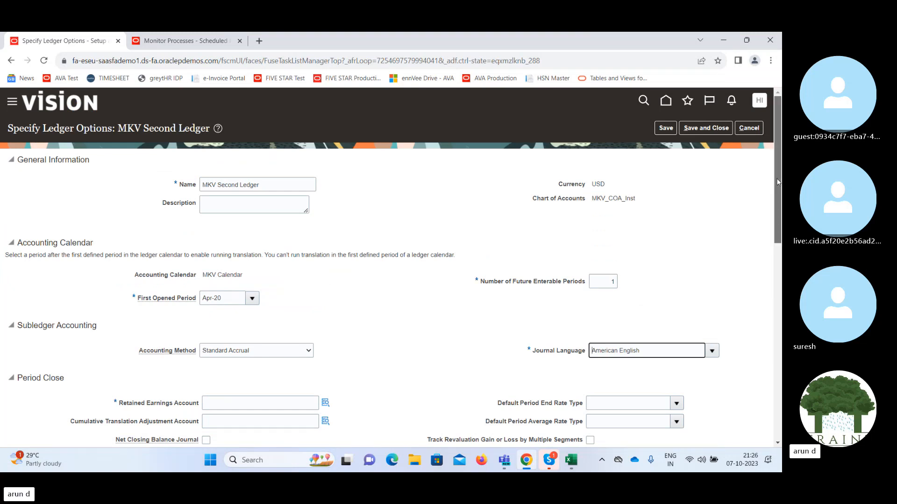
Start the Retained Earnings Account combination with company 100, department 00, GL account 300001 and sub-account 000001
{"action": "left_click_drag", "start_coordinate": [775, 187], "coordinate": [775, 262]}
{"action": "left_click", "coordinate": [325, 211]}
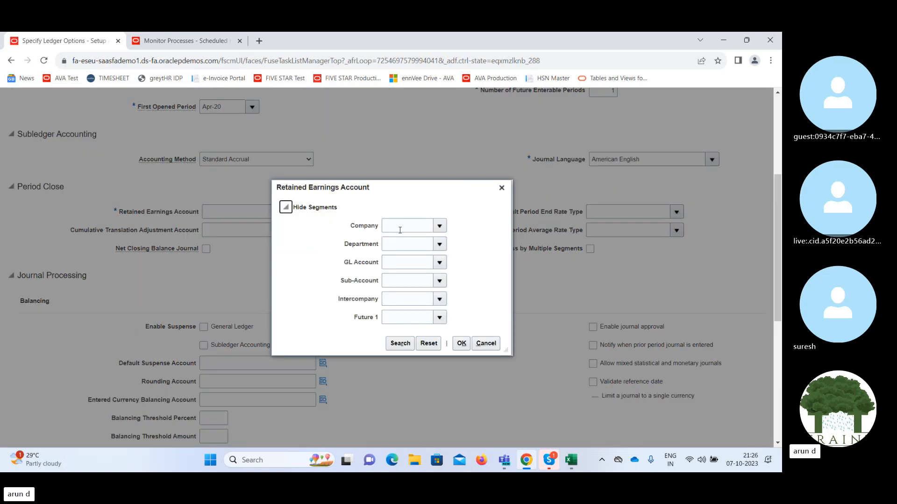
{"action": "left_click", "coordinate": [439, 226]}
{"action": "left_click", "coordinate": [434, 243]}
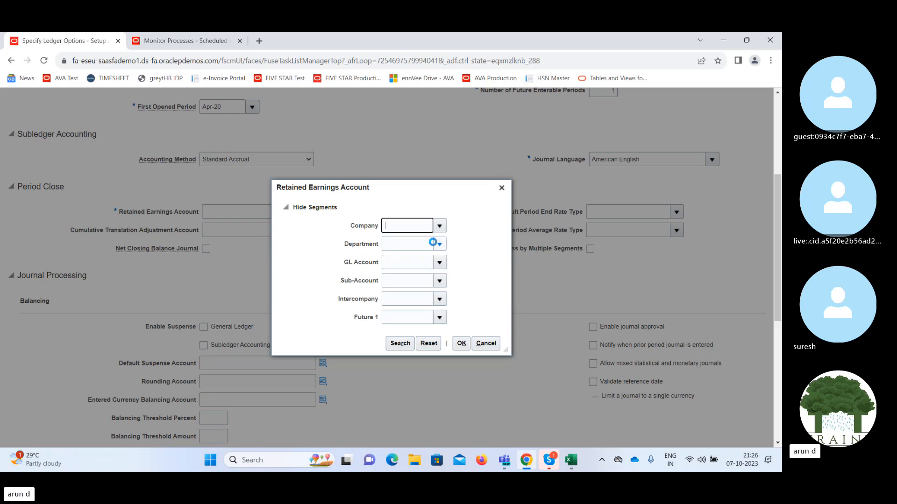
{"action": "left_click", "coordinate": [439, 281]}
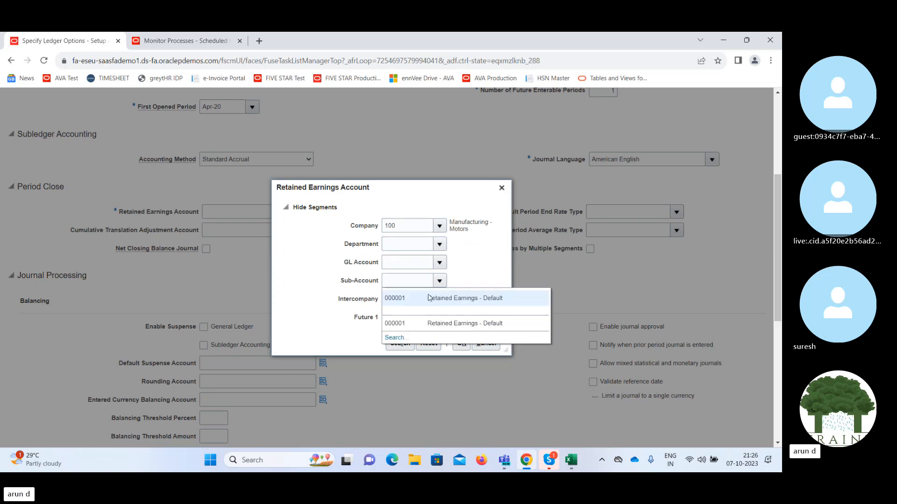
{"action": "left_click", "coordinate": [423, 323]}
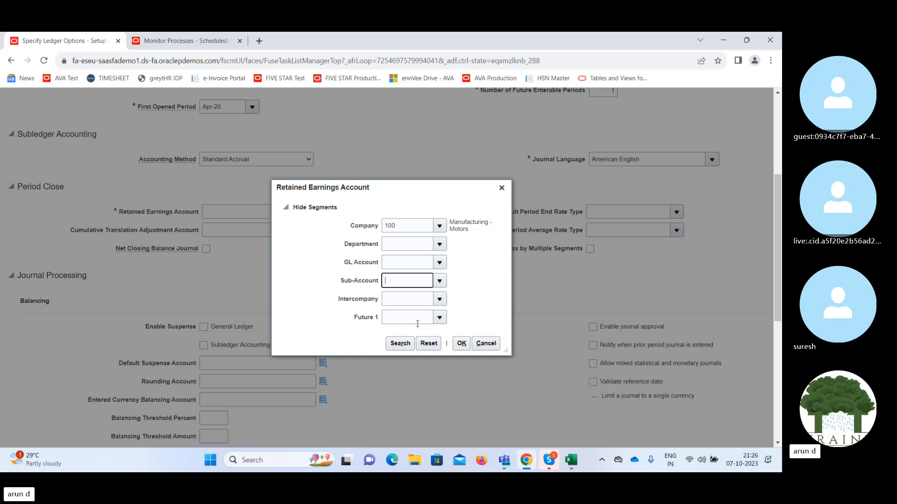
{"action": "left_click", "coordinate": [439, 244]}
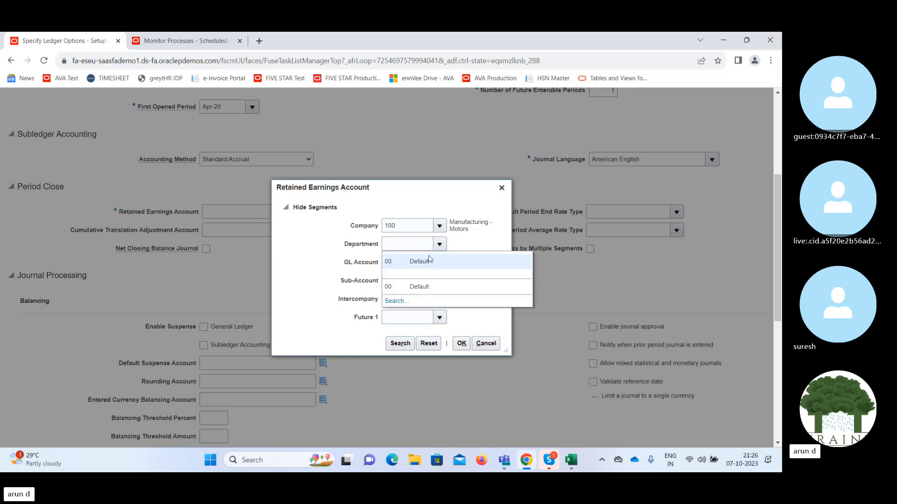
{"action": "left_click", "coordinate": [420, 261]}
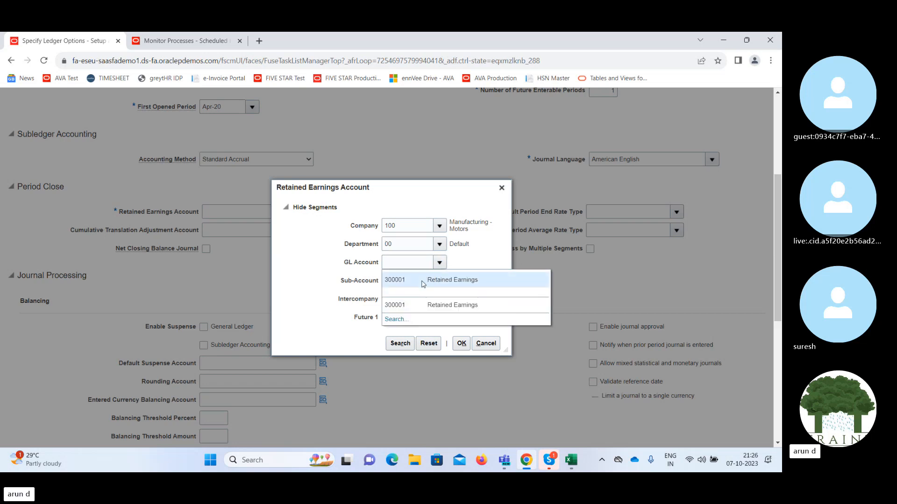
{"action": "left_click", "coordinate": [422, 280]}
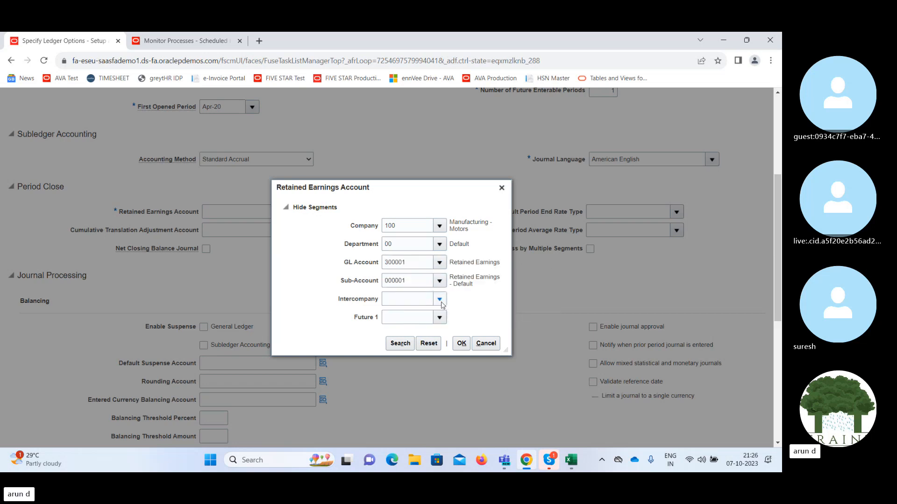
Set the Intercompany and Future 1 segments to 00 and accept the Retained Earnings Account combination
{"action": "left_click", "coordinate": [441, 304]}
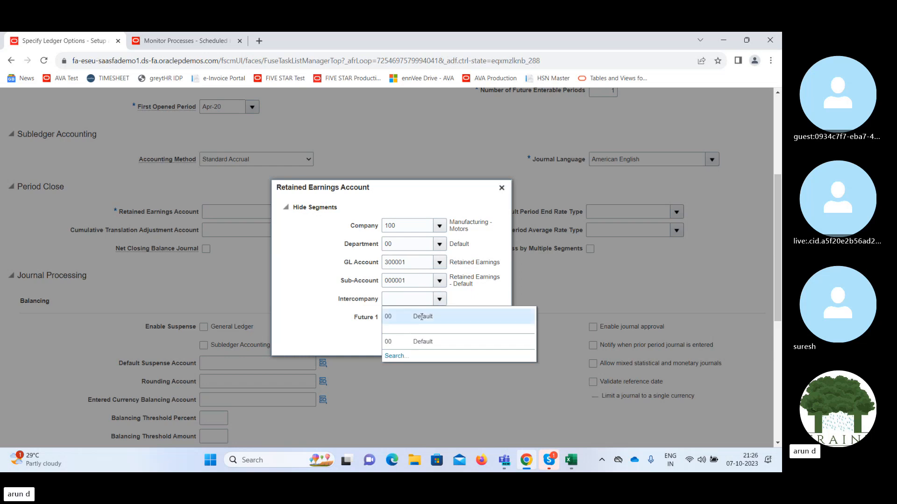
{"action": "left_click", "coordinate": [421, 317]}
{"action": "left_click", "coordinate": [440, 318]}
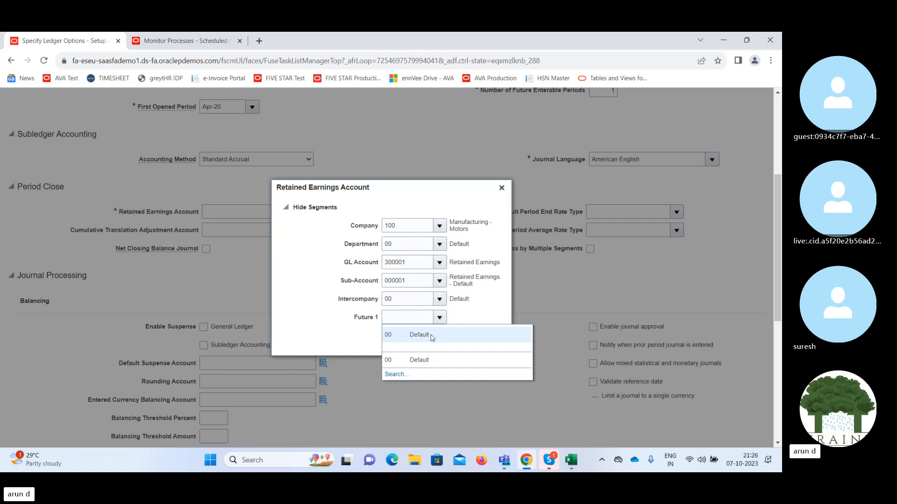
{"action": "left_click", "coordinate": [432, 336]}
{"action": "left_click", "coordinate": [462, 344]}
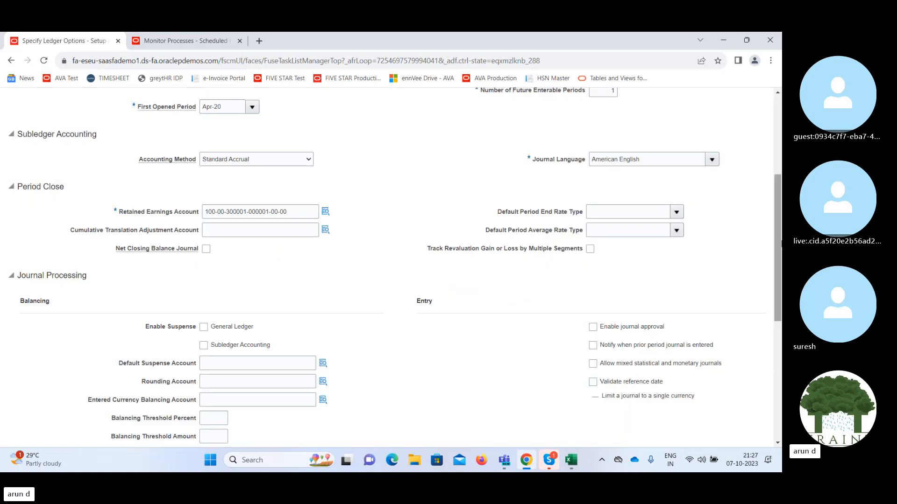
Save and close the ledger options of MKV Second Ledger
{"action": "left_click_drag", "start_coordinate": [777, 252], "coordinate": [756, 179]}
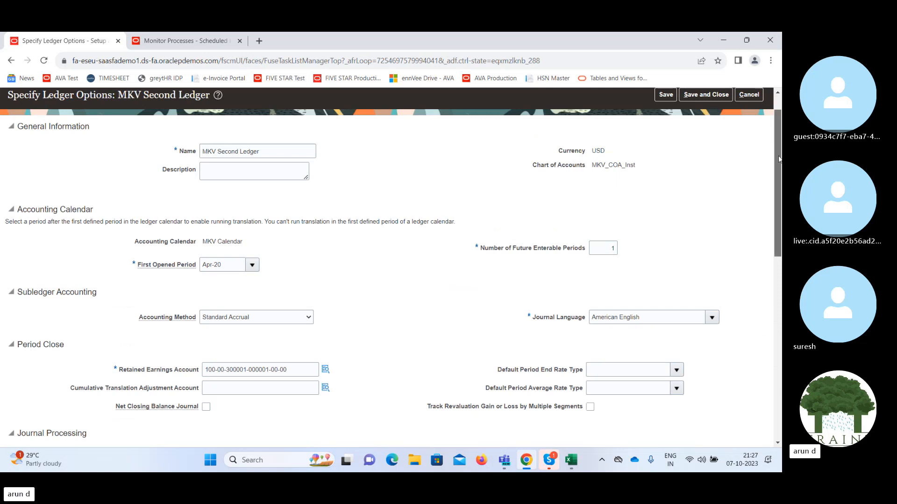
{"action": "scroll", "coordinate": [779, 159], "scroll_direction": "up", "scroll_amount": 1}
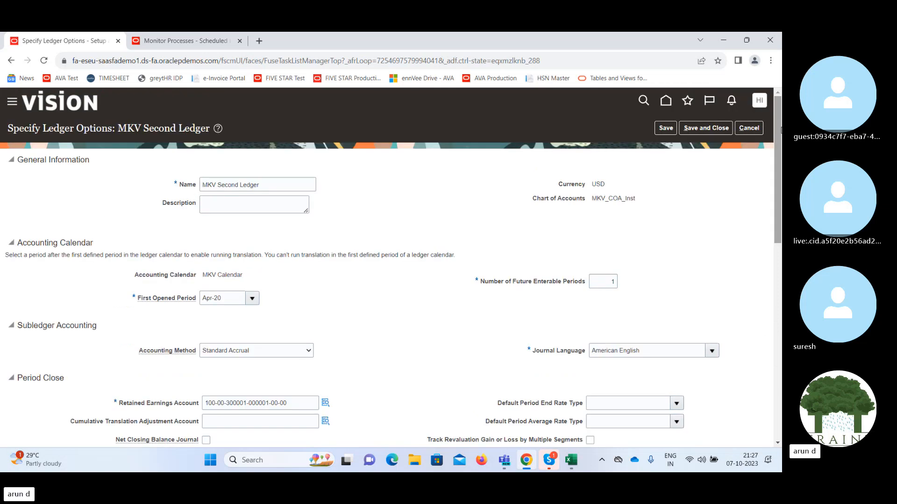
{"action": "left_click", "coordinate": [665, 129]}
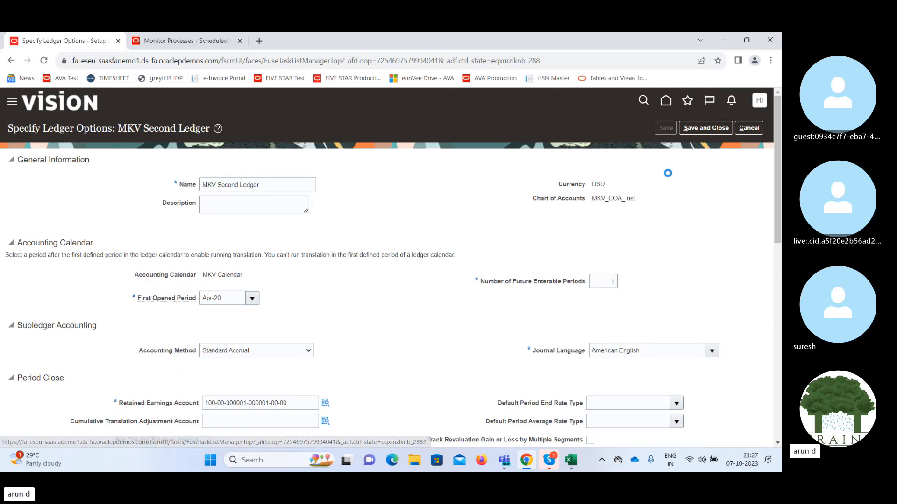
{"action": "left_click", "coordinate": [705, 128]}
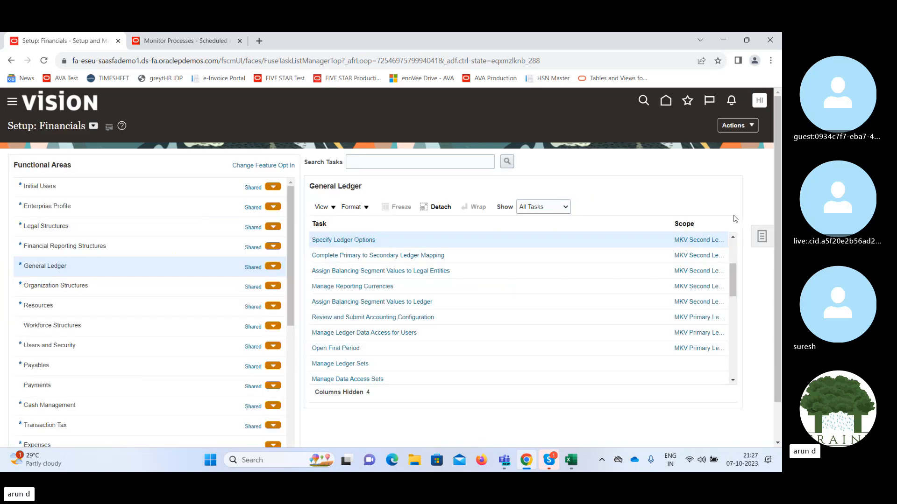
Open Complete Primary to Secondary Ledger Mapping for MKV Second Ledger and set the default conversion rate type to Corporate
{"action": "left_click", "coordinate": [359, 255]}
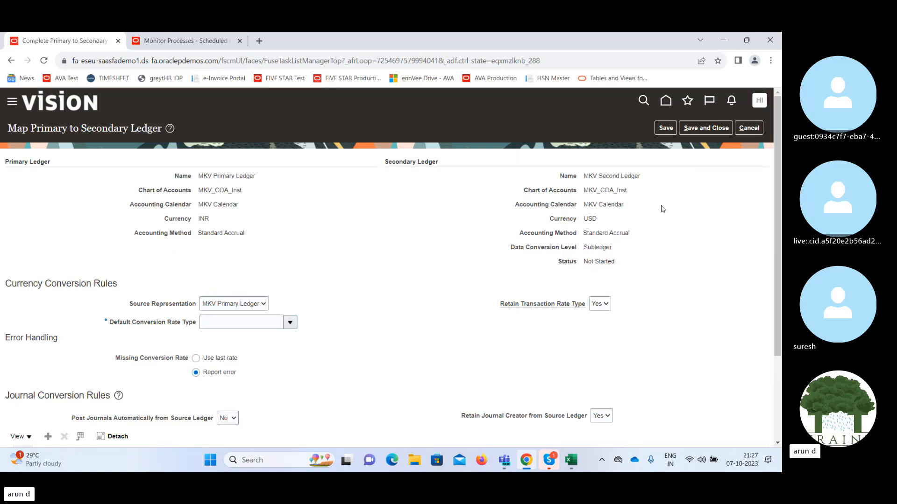
{"action": "scroll", "coordinate": [780, 185], "scroll_direction": "down", "scroll_amount": 1}
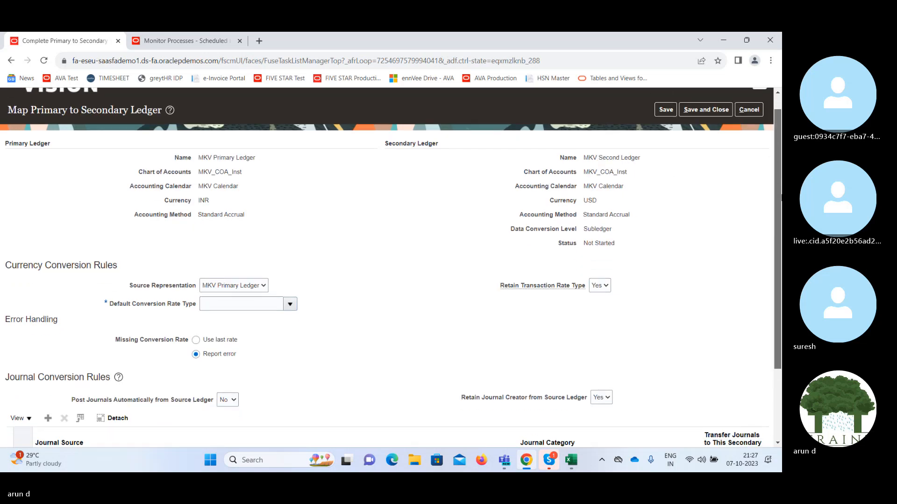
{"action": "left_click", "coordinate": [290, 304]}
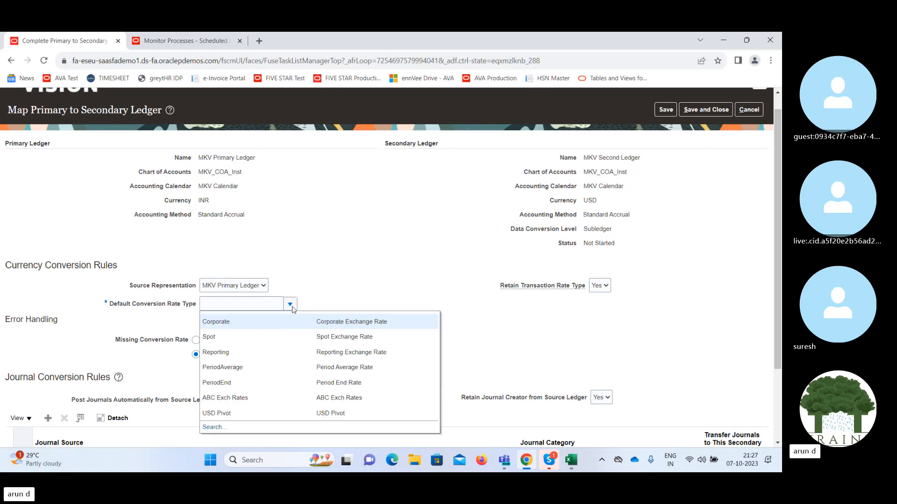
{"action": "left_click", "coordinate": [241, 322]}
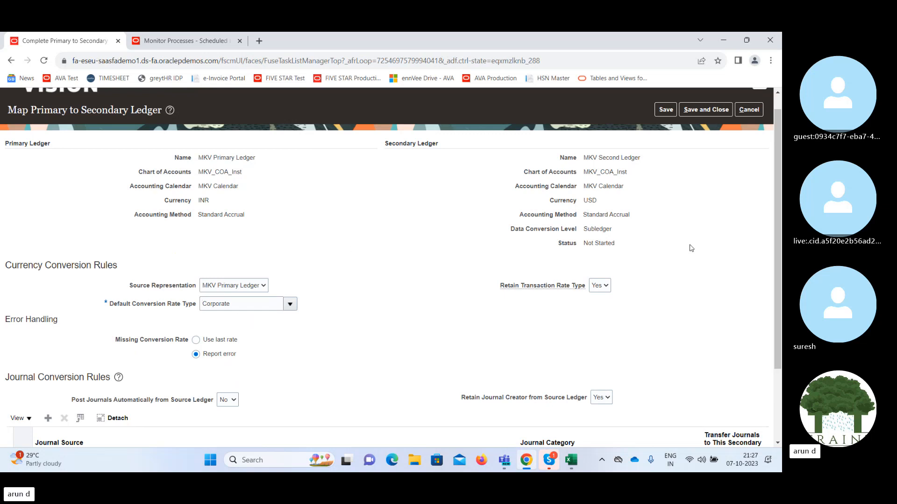
Review the journal conversion rules, then save and close the primary to secondary ledger mapping
{"action": "scroll", "coordinate": [779, 234], "scroll_direction": "down", "scroll_amount": 1}
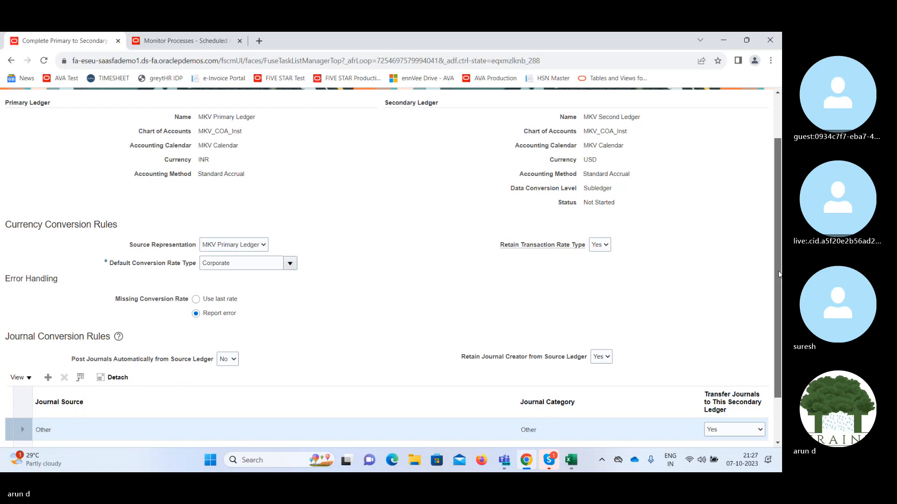
{"action": "left_click_drag", "start_coordinate": [778, 274], "coordinate": [781, 317]}
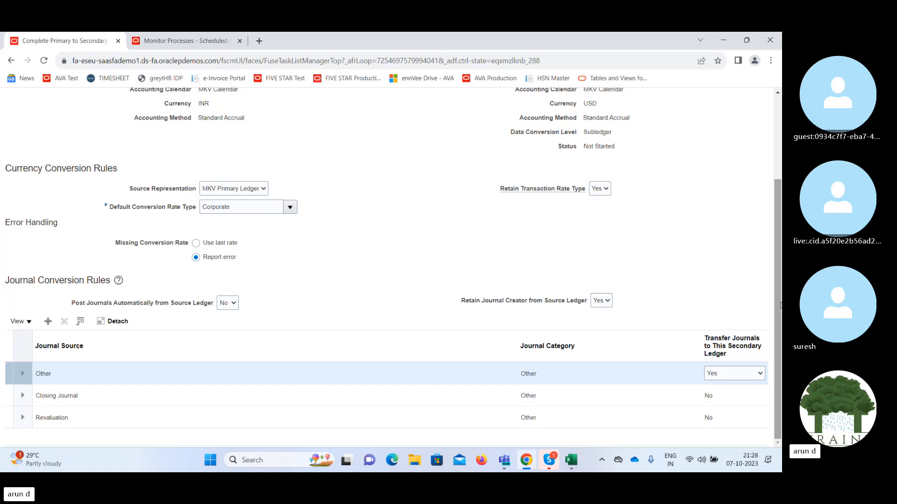
{"action": "left_click_drag", "start_coordinate": [779, 305], "coordinate": [766, 218]}
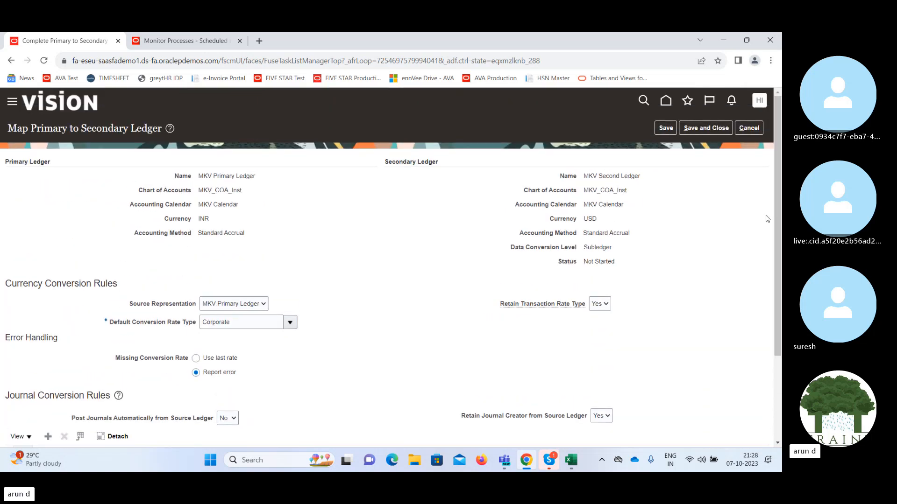
{"action": "left_click", "coordinate": [664, 131]}
{"action": "left_click", "coordinate": [705, 127]}
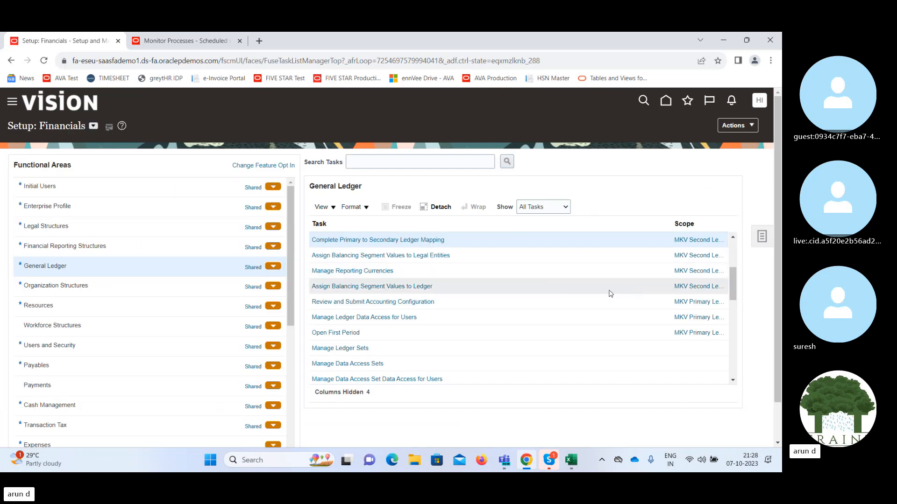
Check Assign Balancing Segment Values to Legal Entities for MKV Second Ledger, then return to the setup task list
{"action": "left_click", "coordinate": [376, 256]}
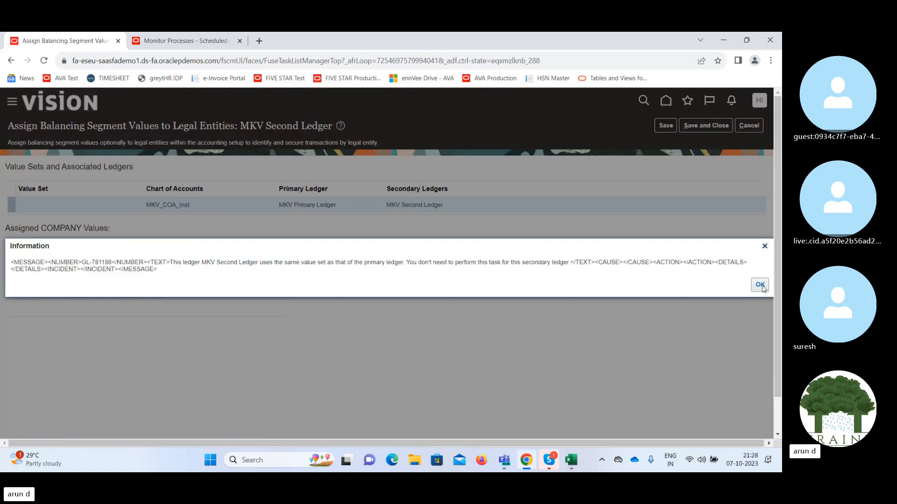
{"action": "left_click", "coordinate": [761, 286]}
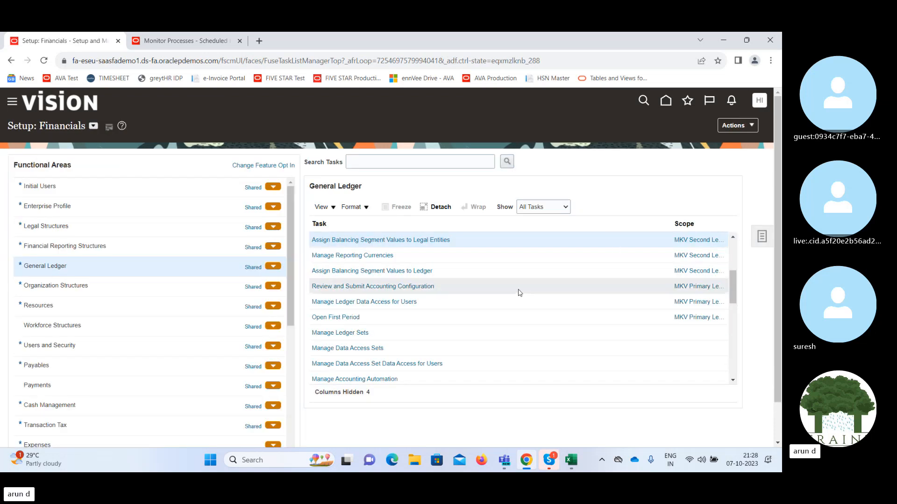
Assign company balancing segment value 100 to MKV Second Ledger, then save and close the assignment
{"action": "left_click", "coordinate": [413, 276]}
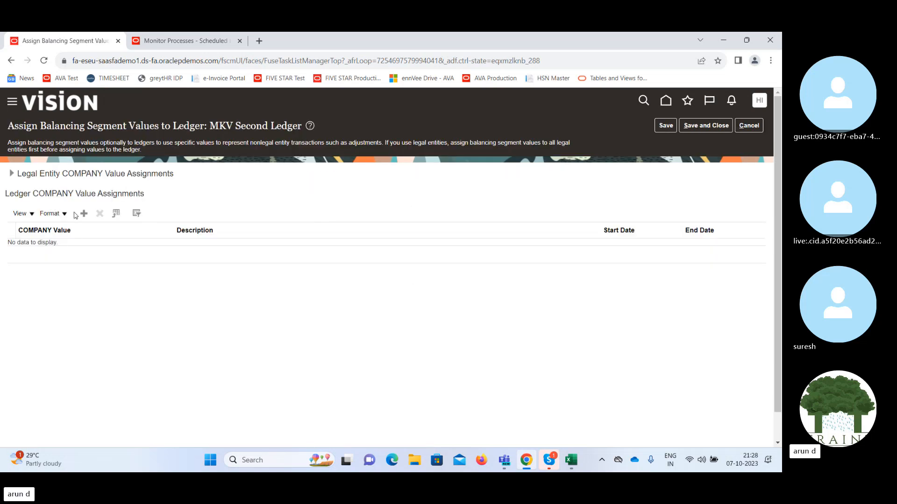
{"action": "left_click", "coordinate": [84, 214]}
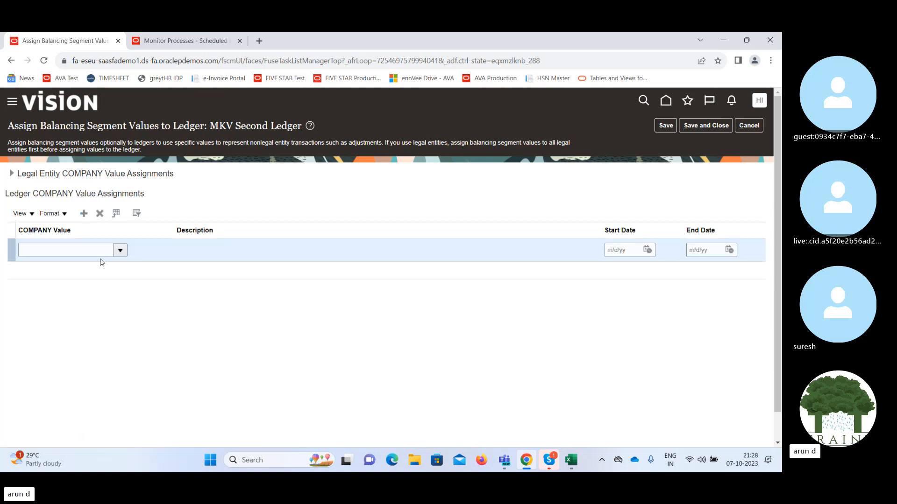
{"action": "left_click", "coordinate": [120, 251]}
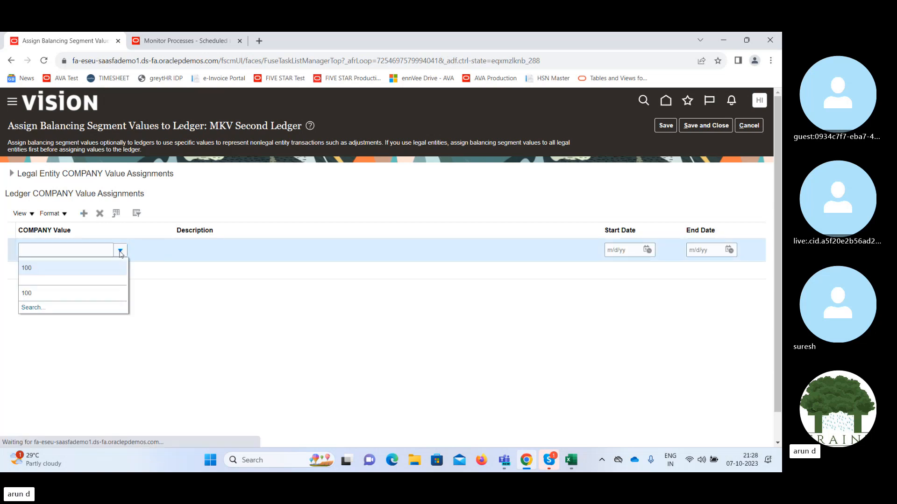
{"action": "left_click", "coordinate": [68, 270]}
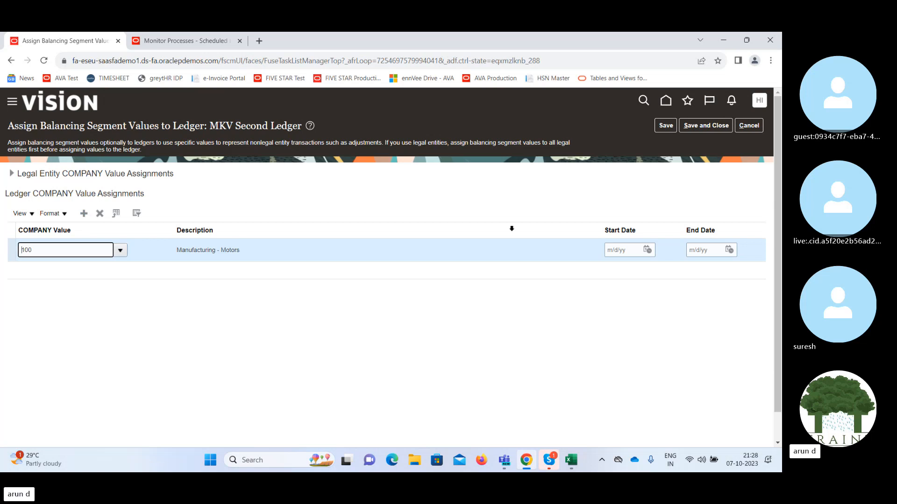
{"action": "left_click", "coordinate": [697, 125]}
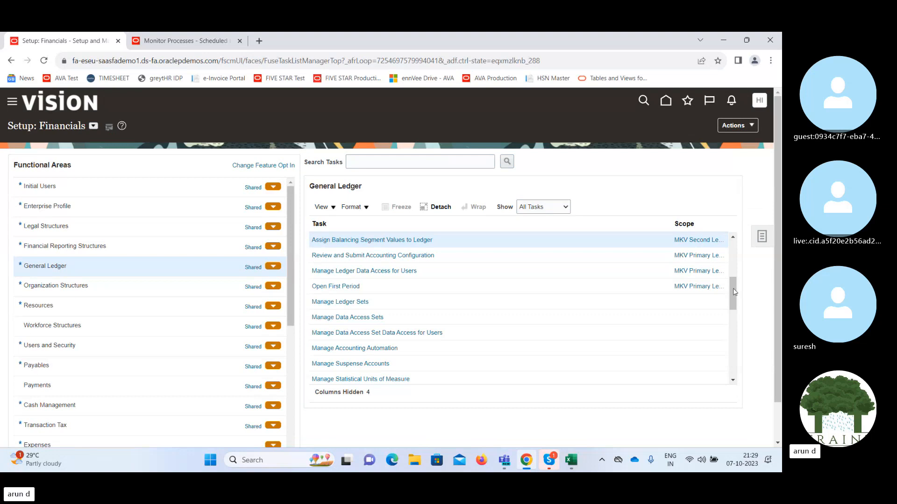
Review the MKV Primary Ledger accounting configuration, including its secondary ledger MKV Second Ledger, and submit it
{"action": "mouse_move", "coordinate": [733, 288]}
{"action": "left_mouse_down"}
{"action": "mouse_move", "coordinate": [730, 251]}
{"action": "mouse_move", "coordinate": [732, 284]}
{"action": "left_mouse_up"}
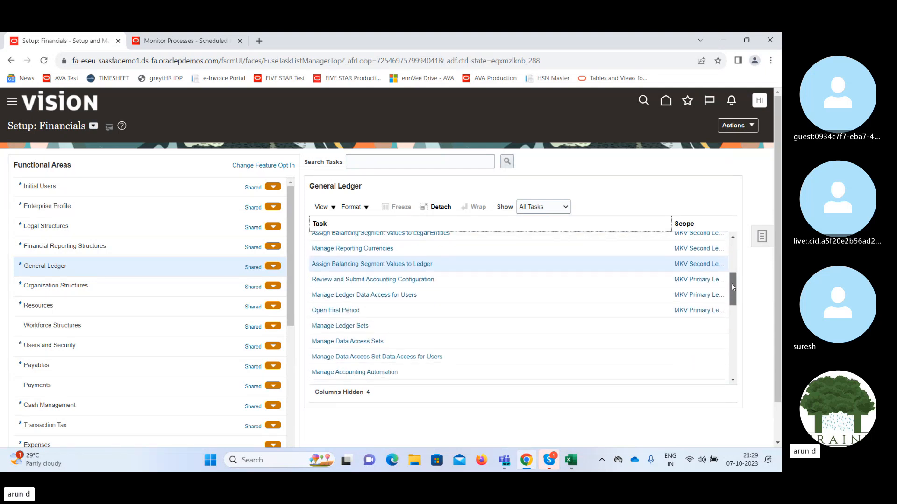
{"action": "left_click", "coordinate": [367, 280]}
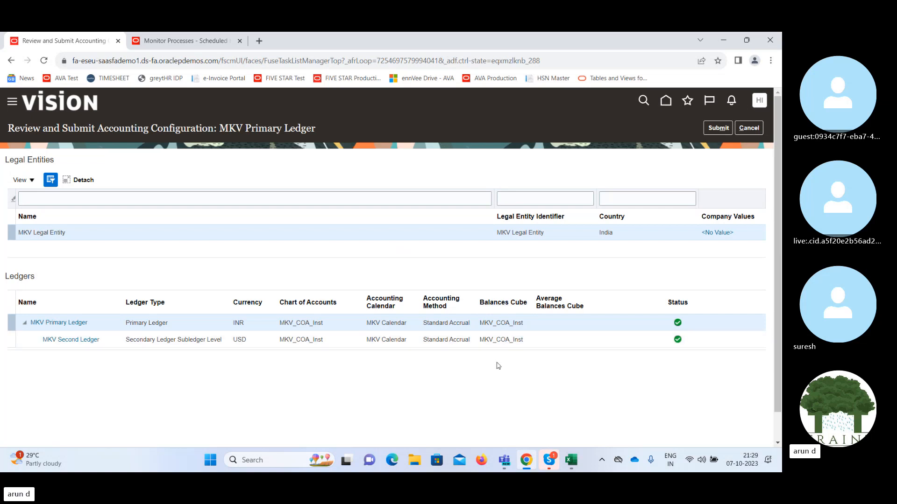
{"action": "double_click", "coordinate": [486, 323]}
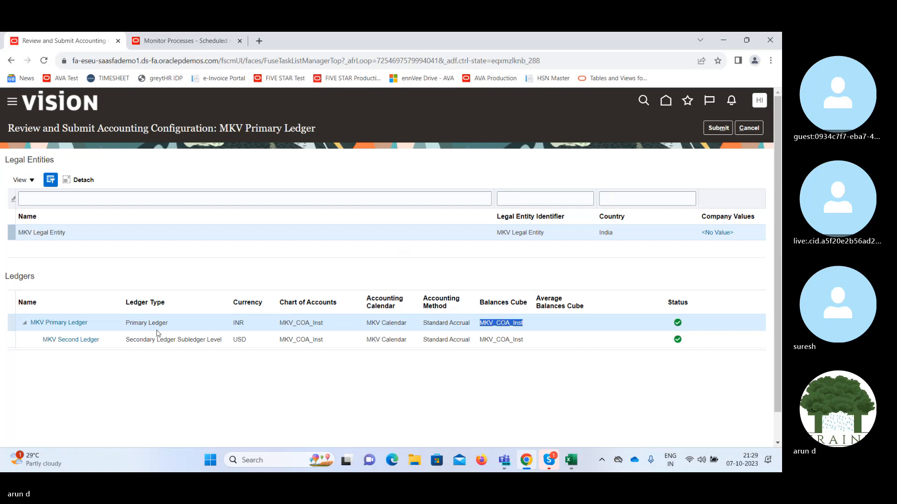
{"action": "left_click", "coordinate": [134, 337]}
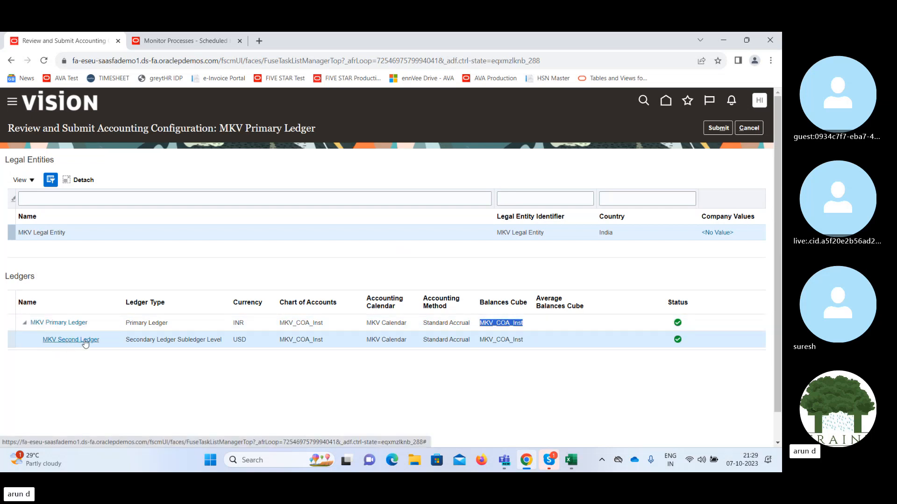
{"action": "left_click", "coordinate": [439, 382]}
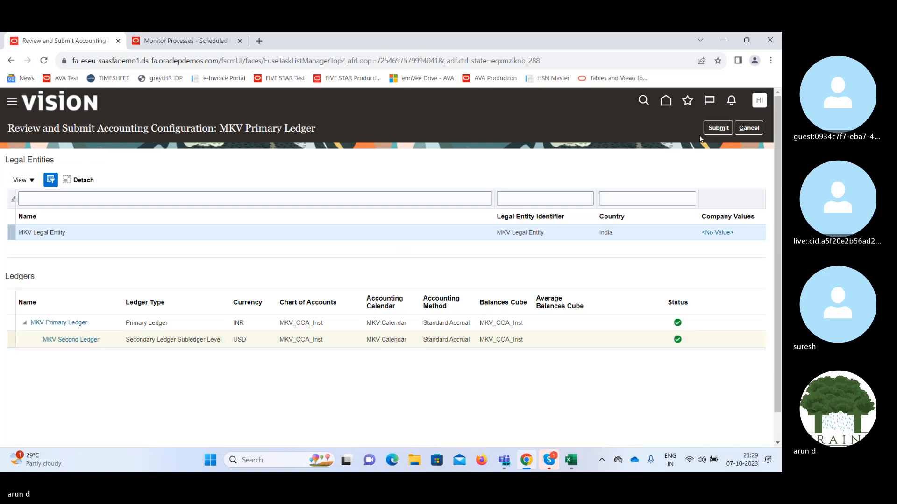
{"action": "left_click", "coordinate": [714, 130]}
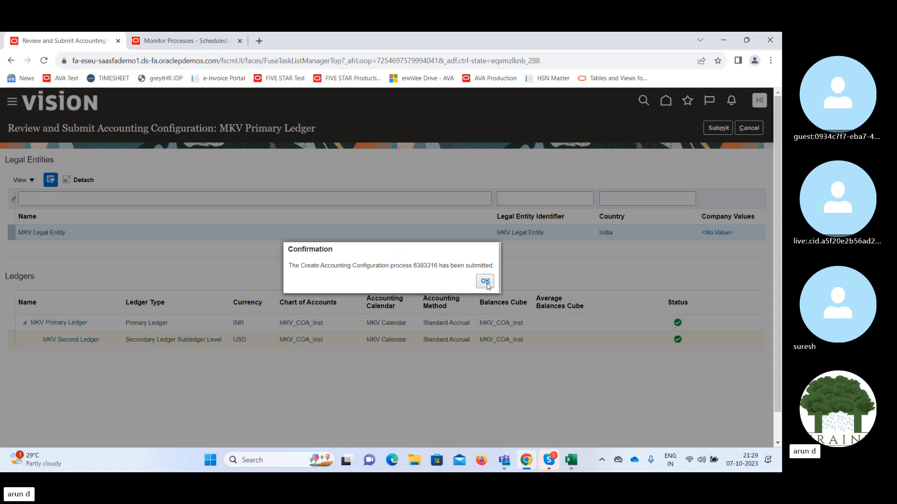
Close the submission confirmation, open the Manage Ledger Data Access for Users task, and start a new data access entry
{"action": "left_click", "coordinate": [486, 282]}
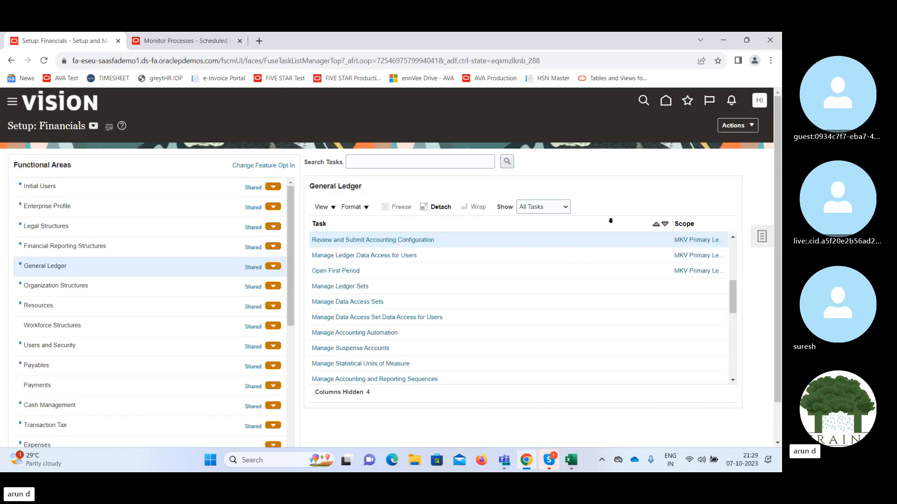
{"action": "left_click", "coordinate": [390, 256]}
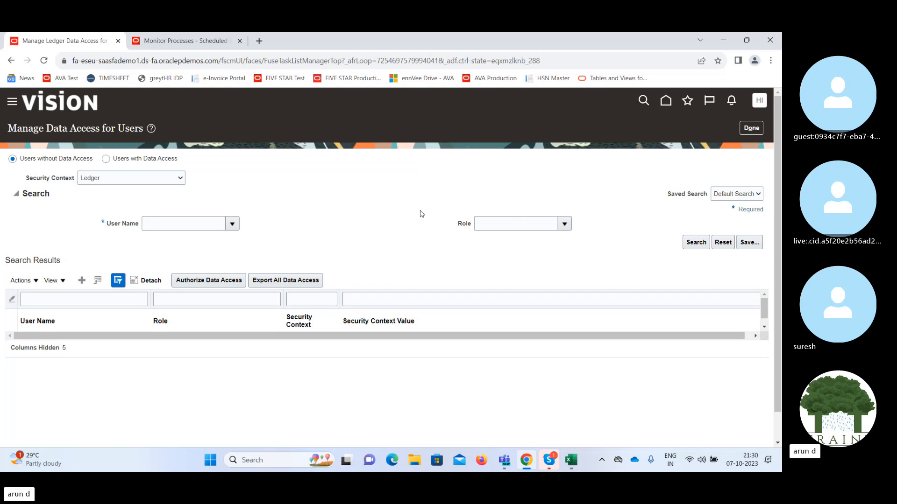
{"action": "left_click", "coordinate": [82, 281]}
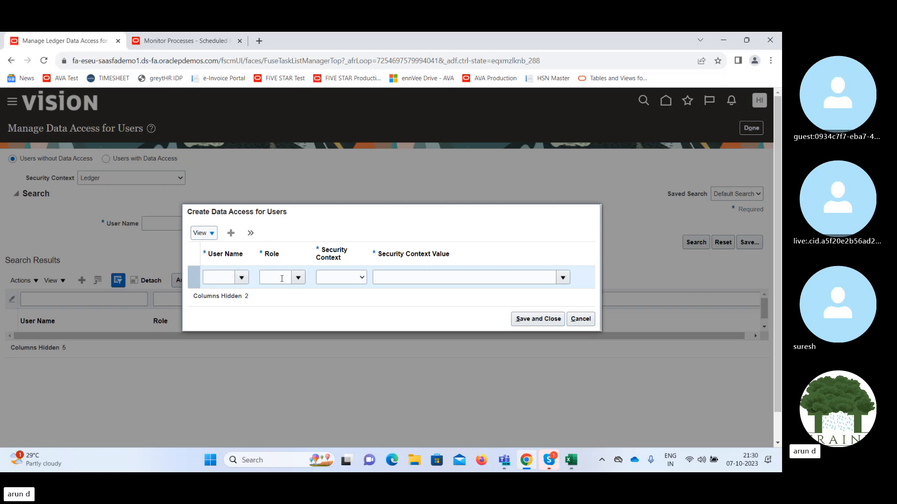
Try to set the entry's user name to HCM_IMPL1 and find a general accountant role among that user's roles
{"action": "left_click", "coordinate": [222, 276]}
{"action": "type", "text": "h"}
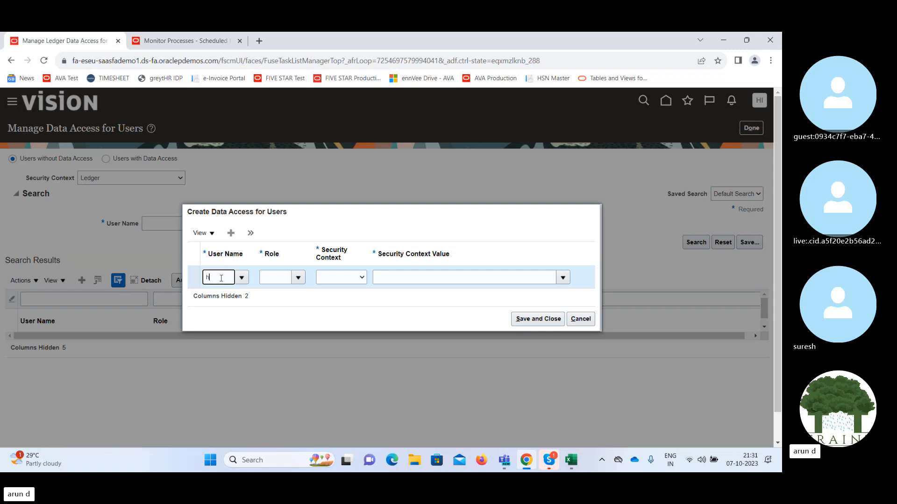
{"action": "type", "text": "cm"}
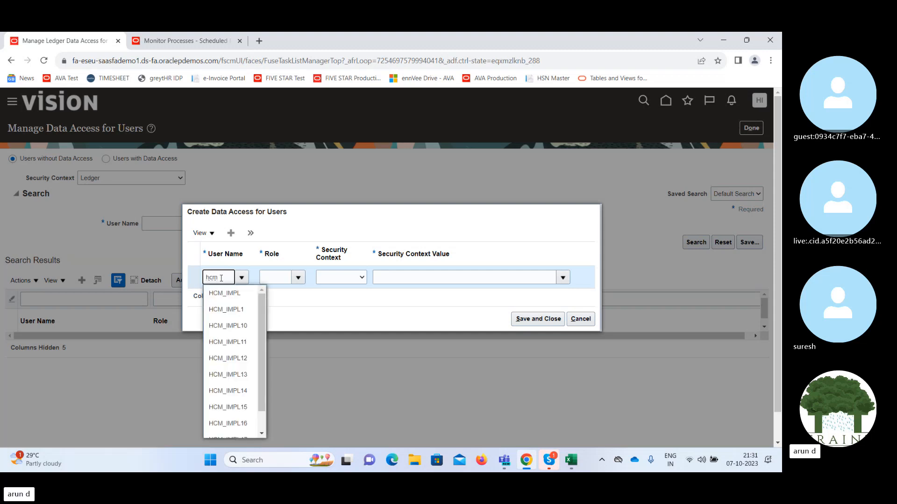
{"action": "left_click", "coordinate": [232, 309]}
{"action": "left_click", "coordinate": [278, 277]}
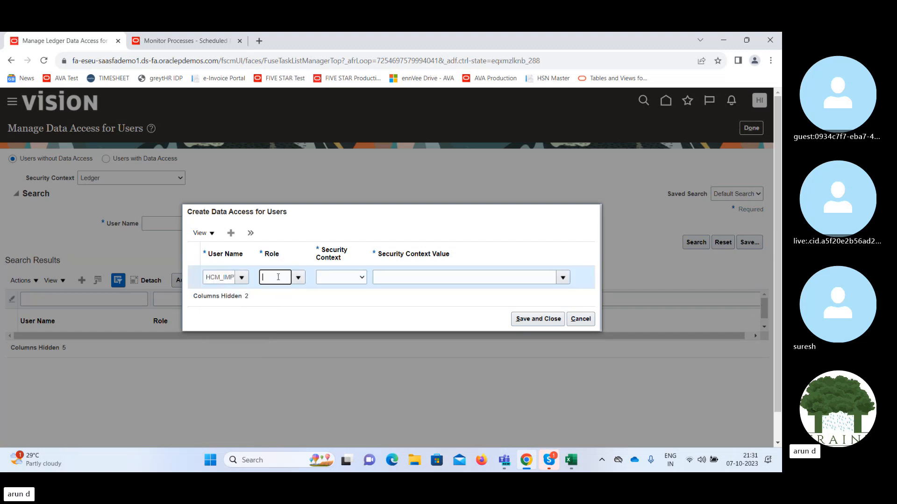
{"action": "type", "text": "gene"}
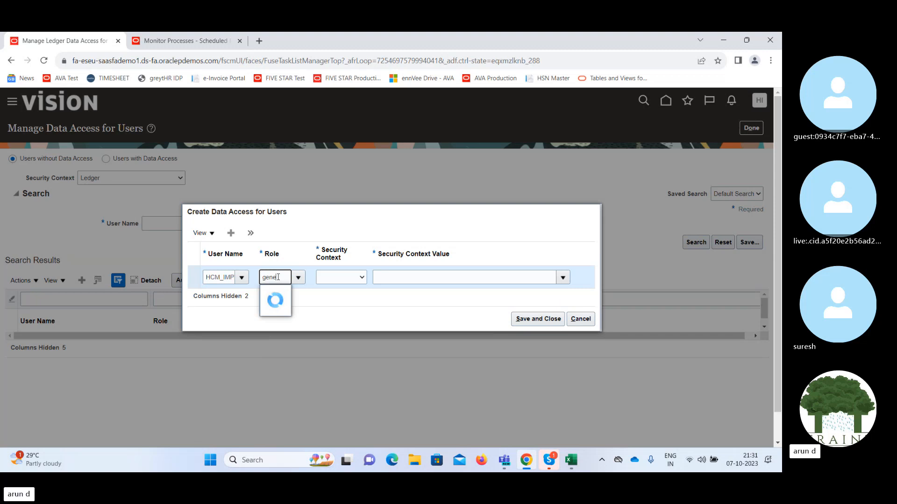
{"action": "key", "text": "BackSpace"}
{"action": "key", "text": "BackSpace"}
{"action": "key", "text": "BackSpace"}
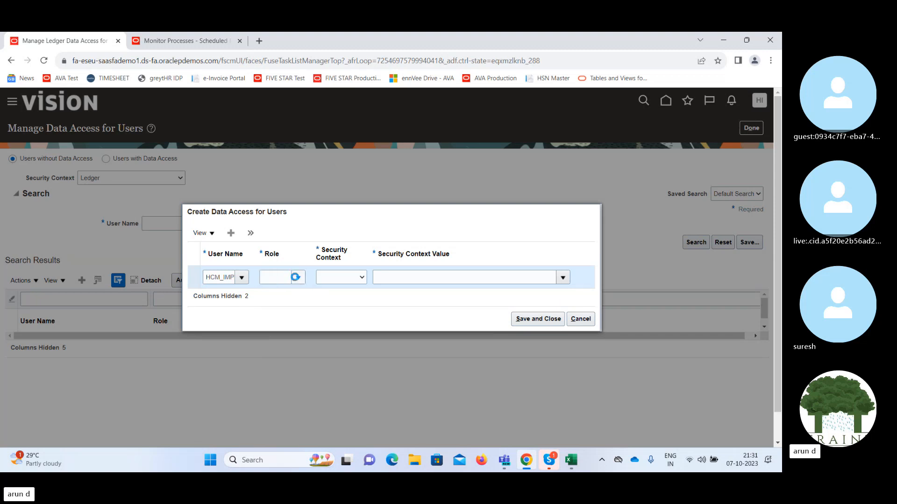
{"action": "left_click", "coordinate": [297, 278]}
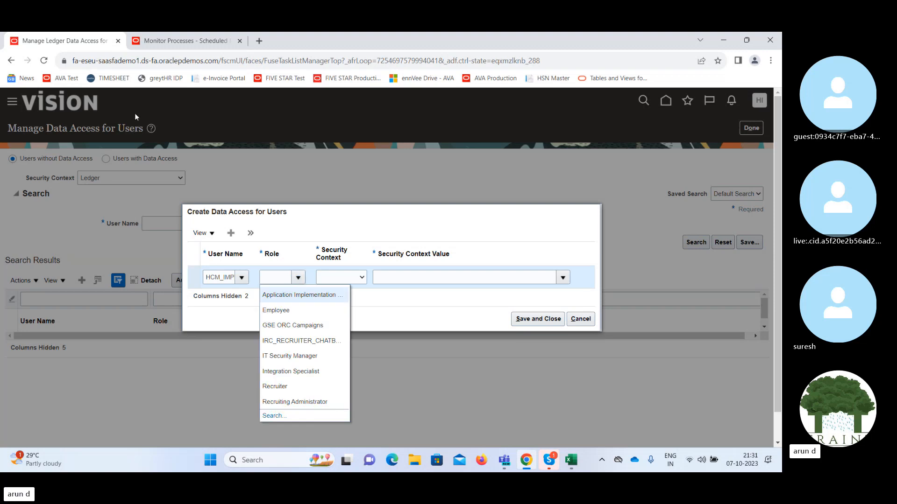
Switch to the Monitor Processes browser tab and open the user accounts in the Security Console
{"action": "left_click", "coordinate": [184, 41]}
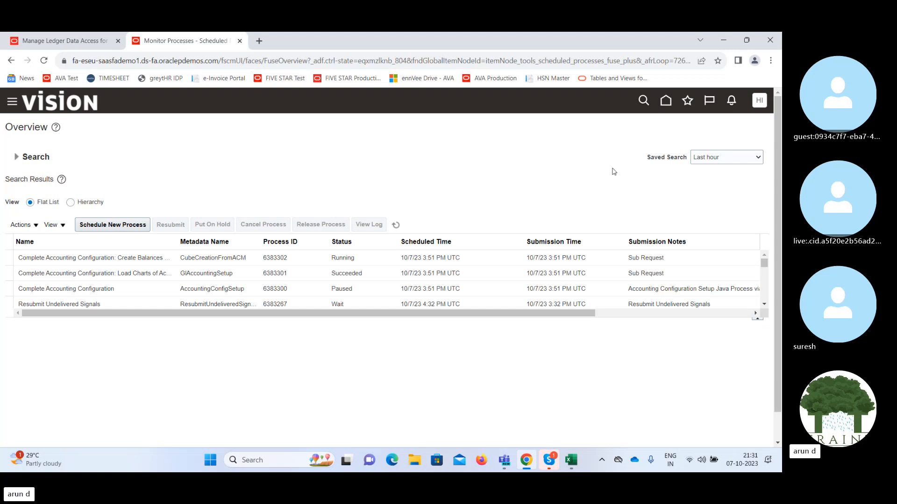
{"action": "left_click", "coordinate": [12, 101]}
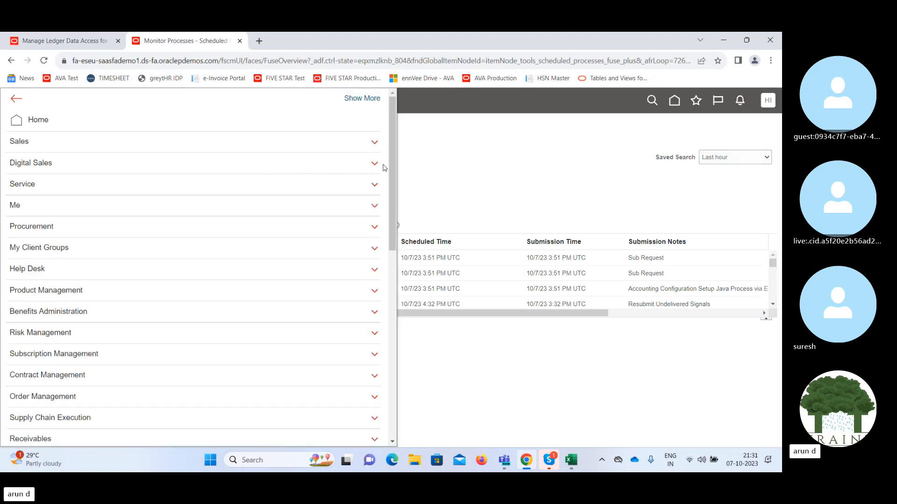
{"action": "scroll", "coordinate": [387, 386], "scroll_direction": "down", "scroll_amount": 10}
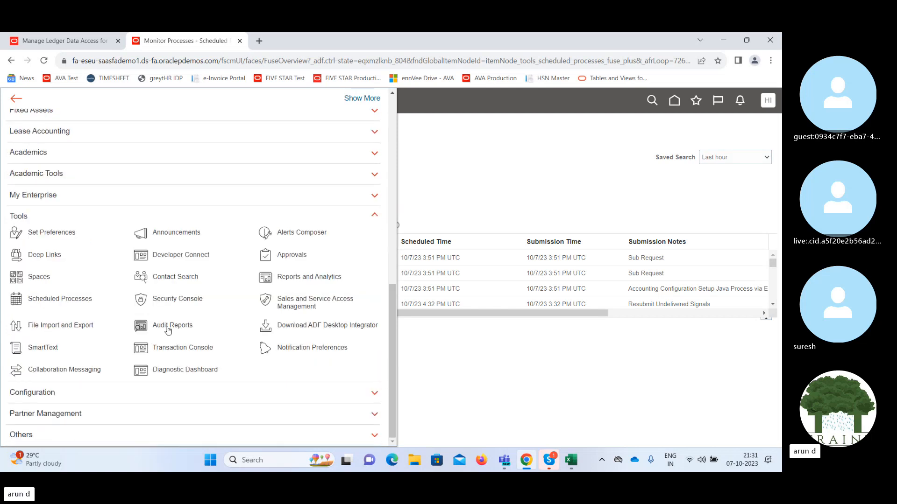
{"action": "left_click", "coordinate": [163, 301]}
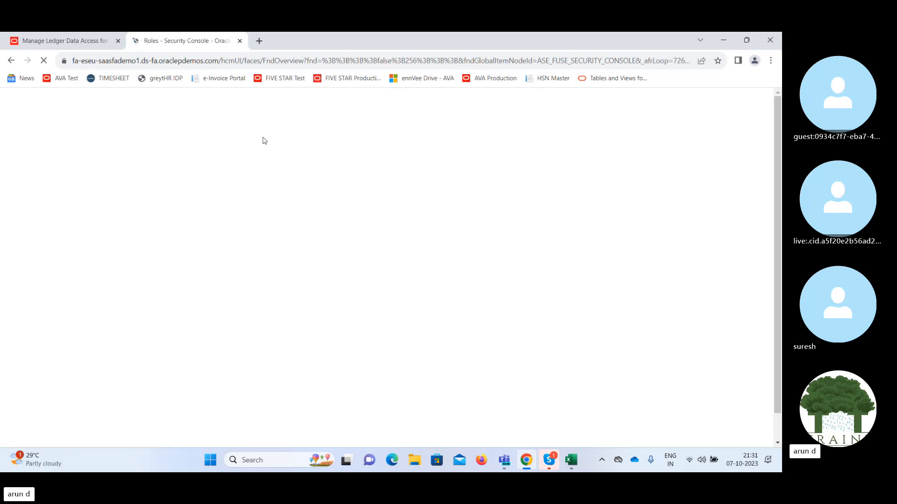
{"action": "left_click", "coordinate": [572, 195]}
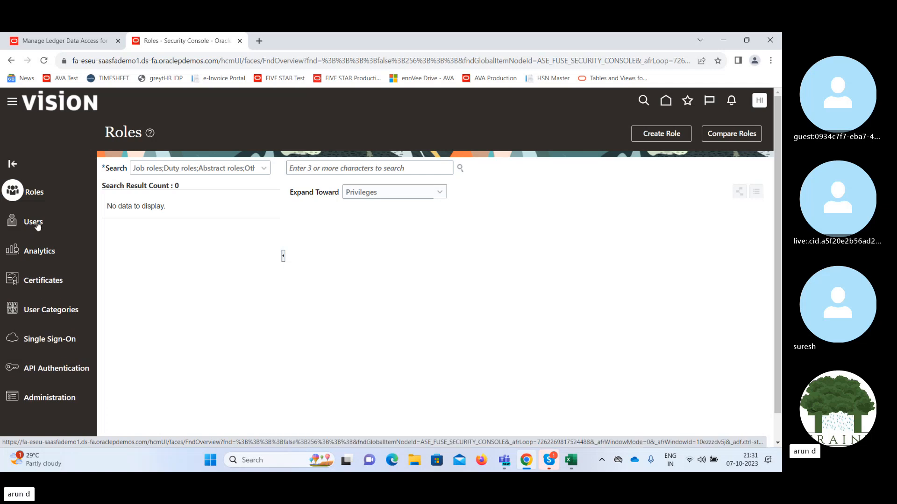
Search the user accounts for hcm and open the details of HCM Implementation1
{"action": "left_click", "coordinate": [443, 167]}
{"action": "type", "text": "hcm"}
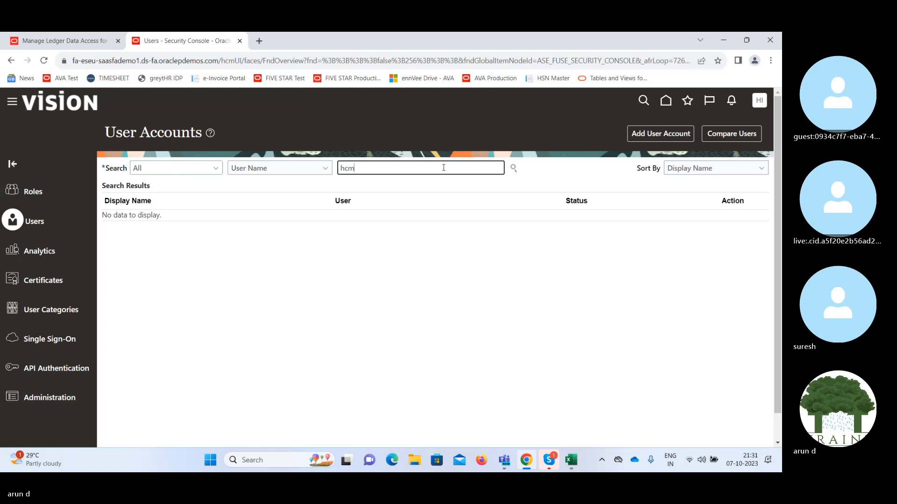
{"action": "key", "text": "Return"}
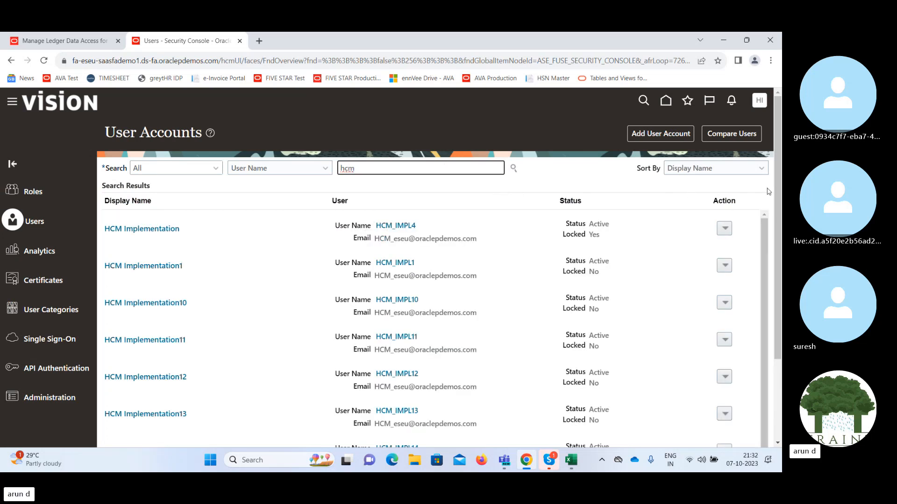
{"action": "scroll", "coordinate": [780, 185], "scroll_direction": "down", "scroll_amount": 2}
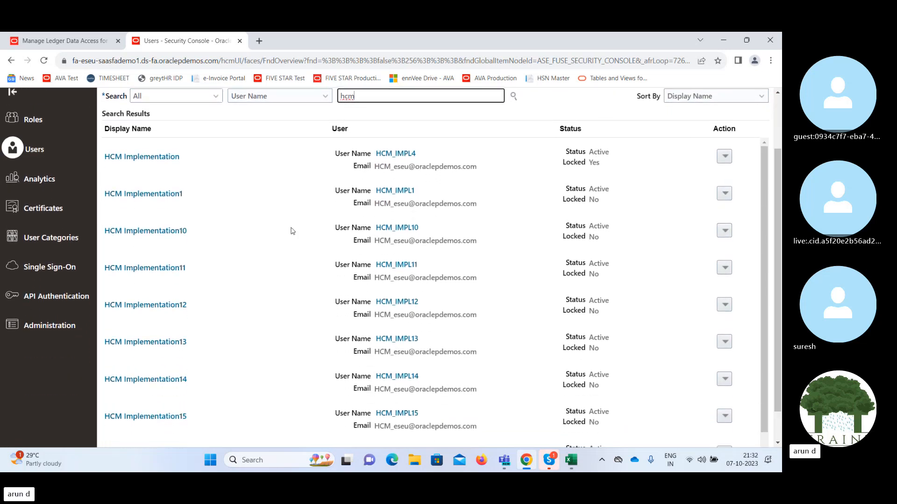
{"action": "left_click", "coordinate": [147, 194]}
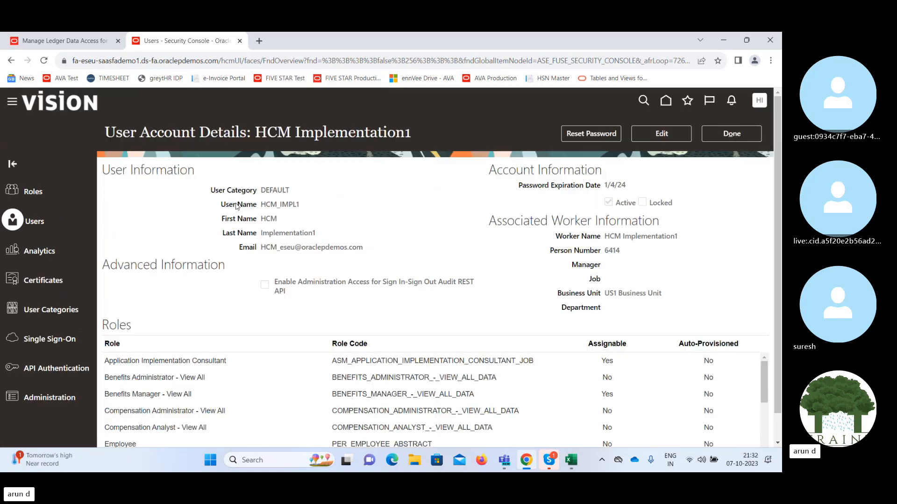
Edit the HCM Implementation1 account and search for the General Accountant role in order to add a role membership
{"action": "left_click", "coordinate": [660, 134]}
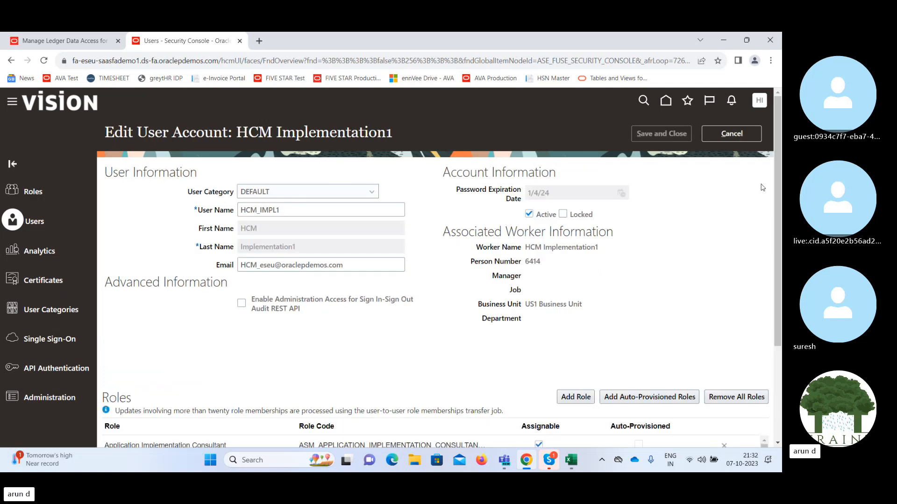
{"action": "scroll", "coordinate": [435, 266], "scroll_direction": "down", "scroll_amount": 3}
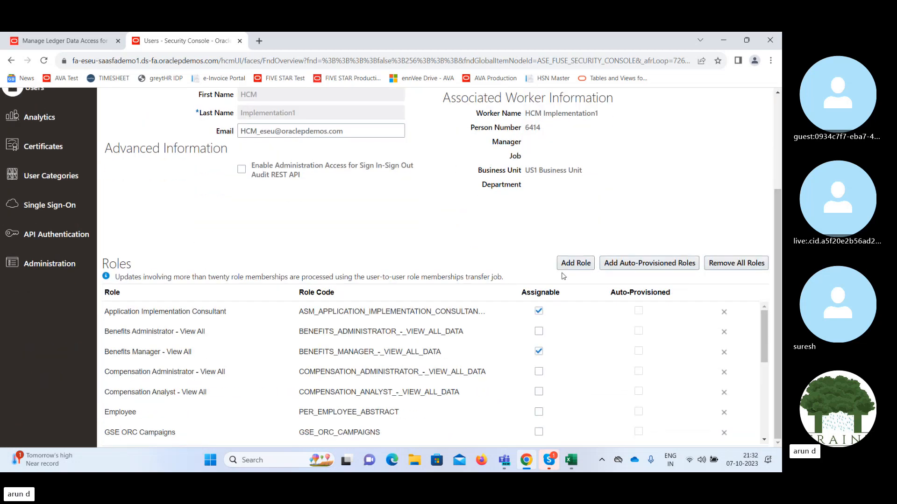
{"action": "left_click", "coordinate": [576, 263]}
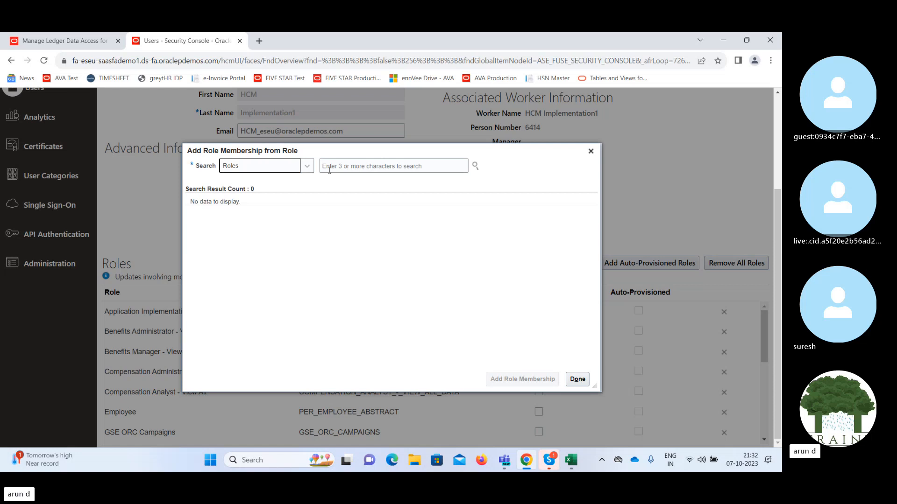
{"action": "left_click", "coordinate": [345, 167]}
{"action": "type", "text": "Gener"}
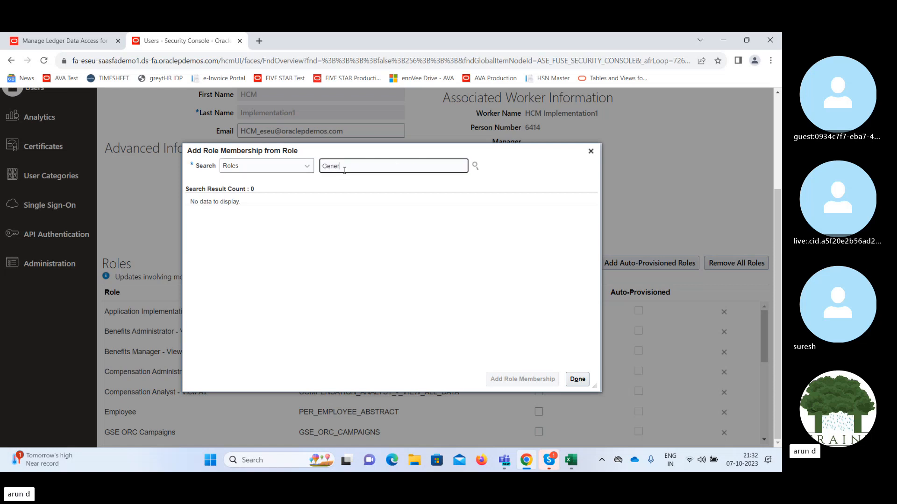
{"action": "left_click", "coordinate": [352, 183]}
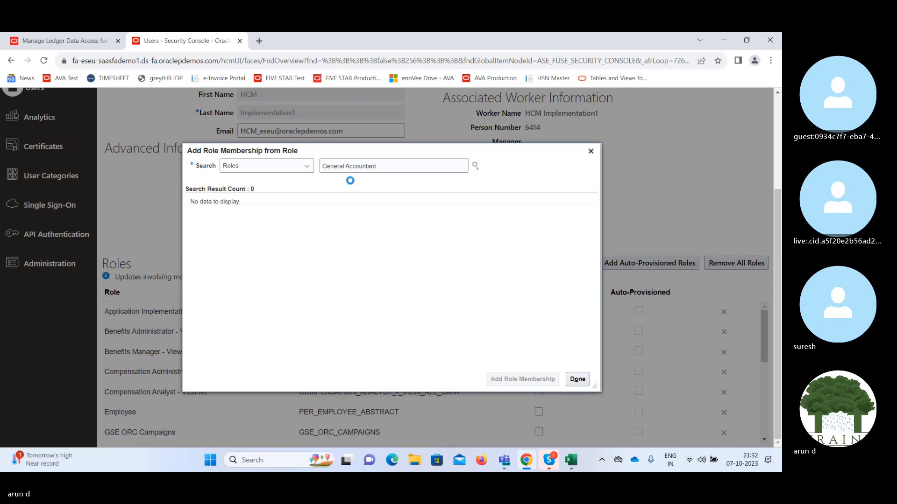
Add the General Accountant role with code ORA_GL_GENERAL_ACCOUNTANT_JOB to HCM Implementation1, then save and close the account
{"action": "double_click", "coordinate": [394, 166]}
{"action": "key", "text": "ctrl+a"}
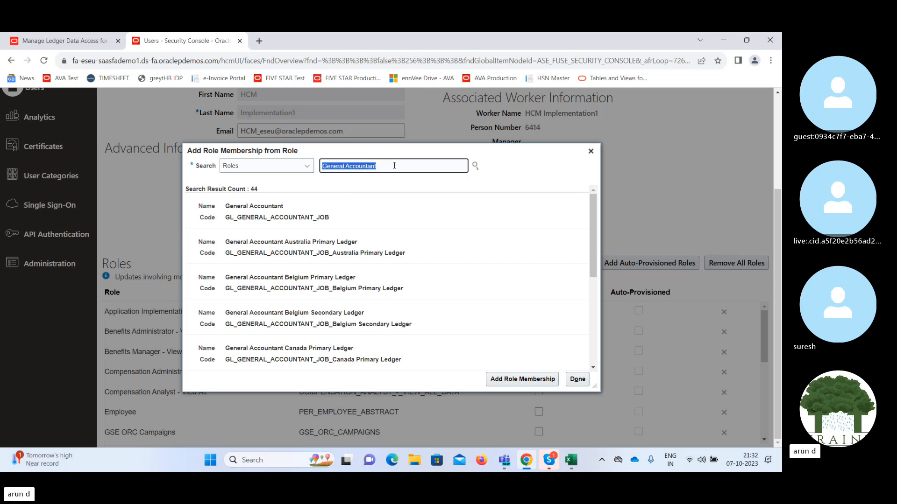
{"action": "type", "text": "Gener"}
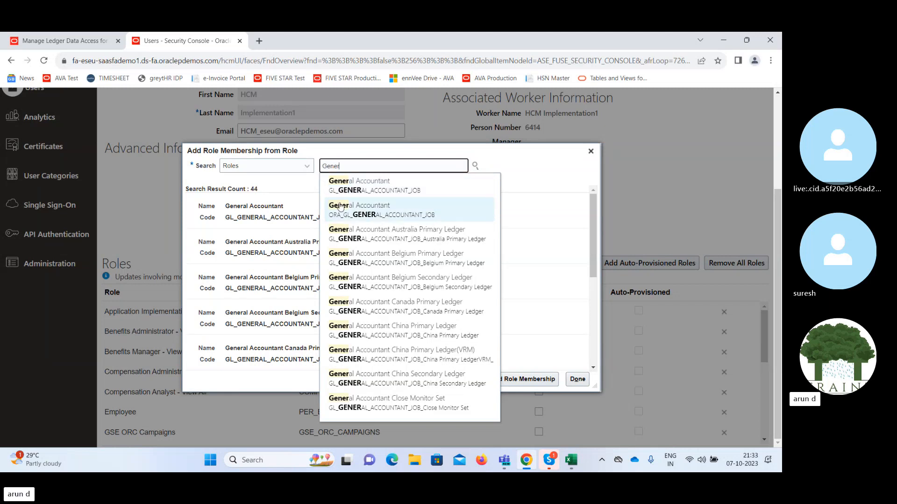
{"action": "left_click", "coordinate": [370, 215]}
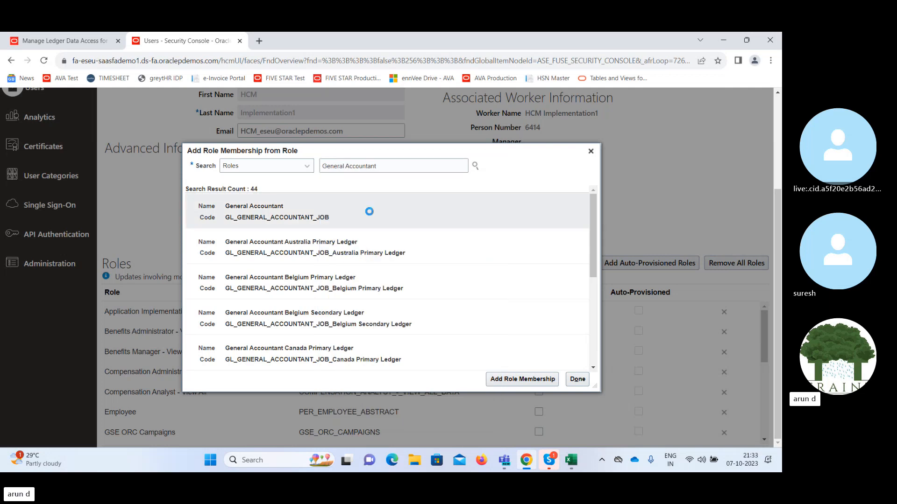
{"action": "left_click", "coordinate": [326, 215]}
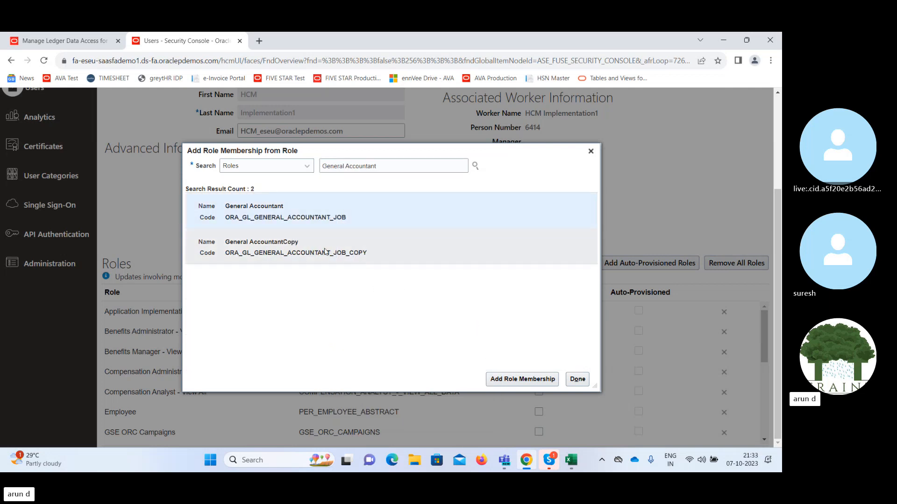
{"action": "left_click", "coordinate": [526, 379]}
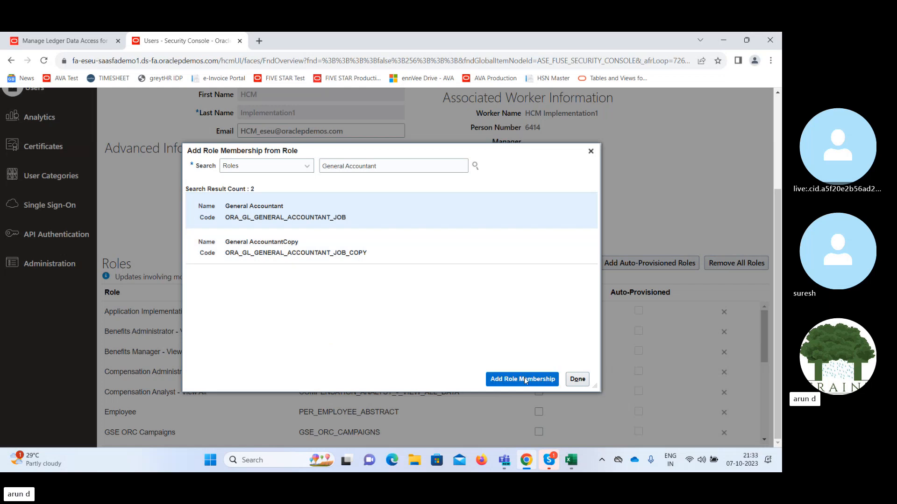
{"action": "left_click", "coordinate": [579, 379]}
{"action": "scroll", "coordinate": [679, 154], "scroll_direction": "up", "scroll_amount": 3}
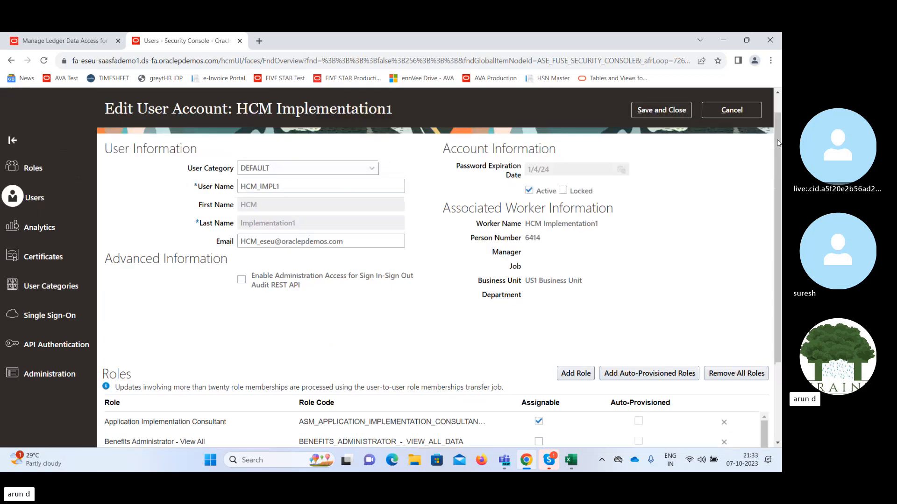
{"action": "left_click", "coordinate": [664, 134]}
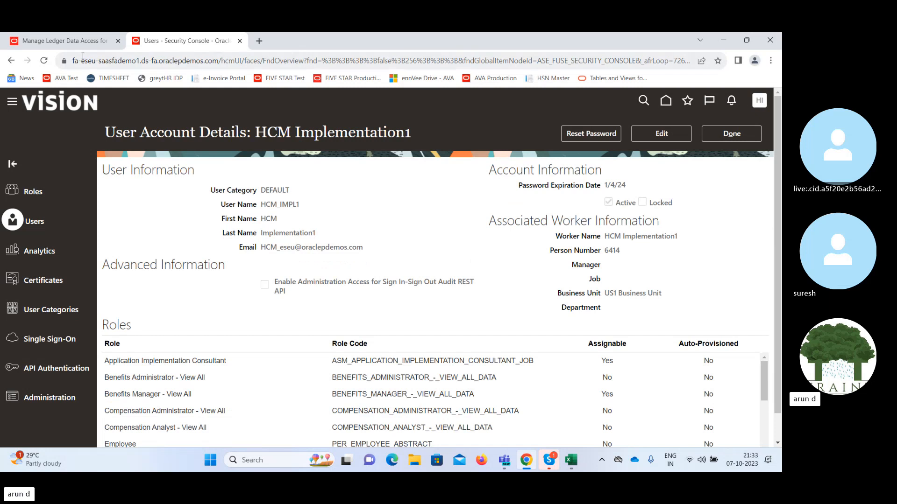
Return to the data access entry for HCM_IMPL1, try to find a role matching gen, and cancel the entry
{"action": "left_click", "coordinate": [76, 42]}
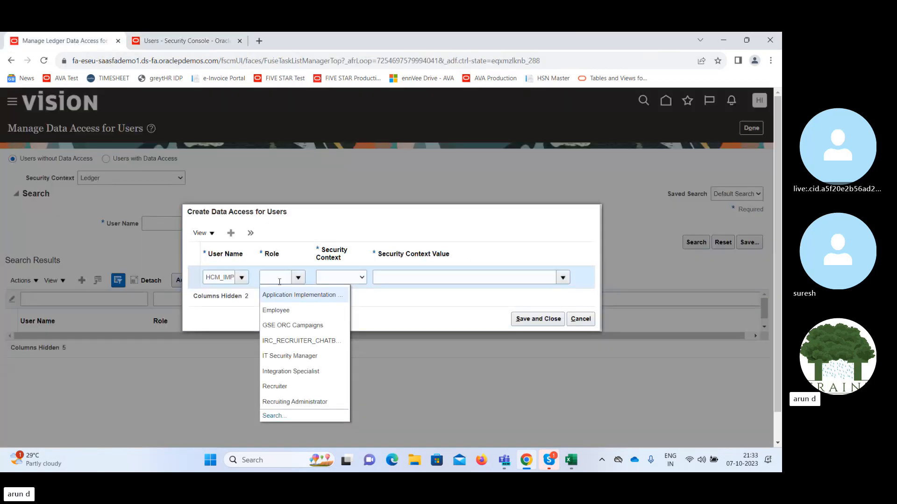
{"action": "left_click", "coordinate": [276, 277]}
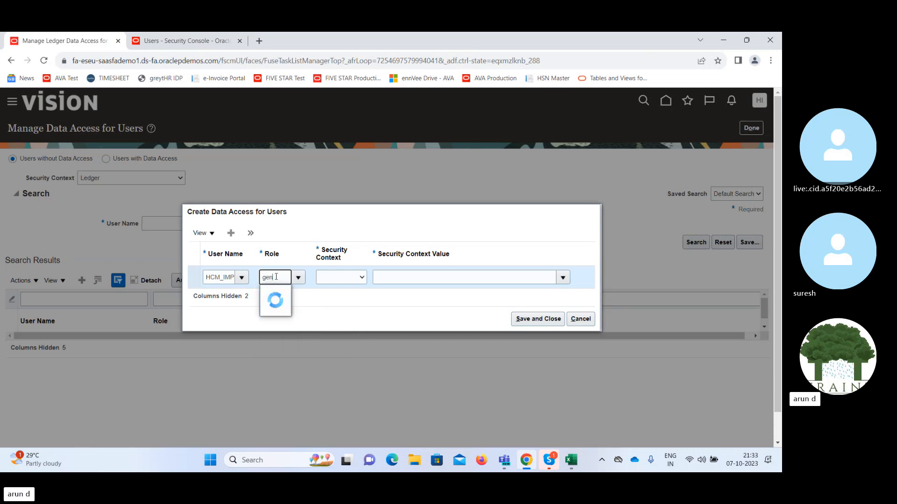
{"action": "key", "text": "BackSpace"}
{"action": "key", "text": "BackSpace"}
{"action": "key", "text": "BackSpace"}
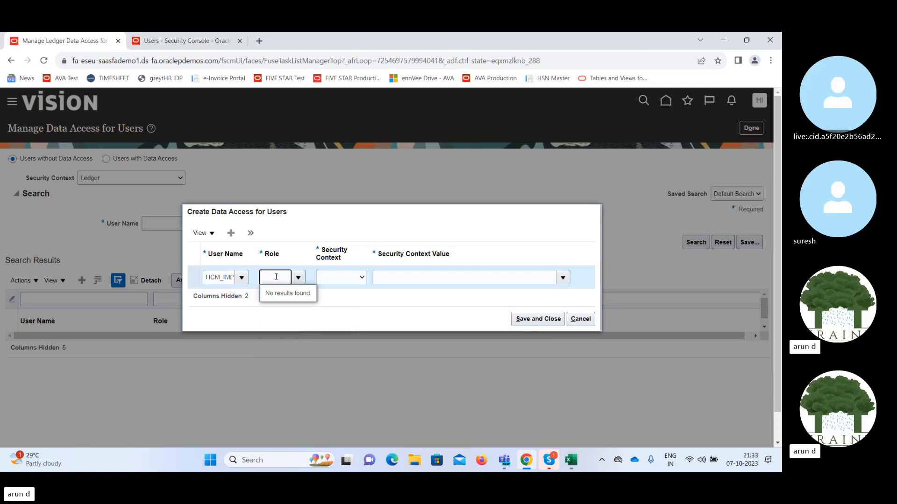
{"action": "right_click", "coordinate": [580, 319]}
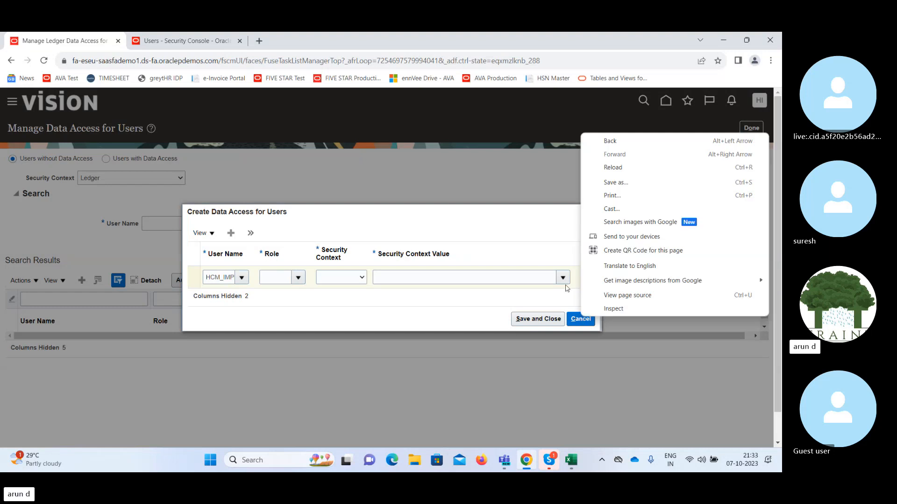
{"action": "left_click", "coordinate": [578, 320]}
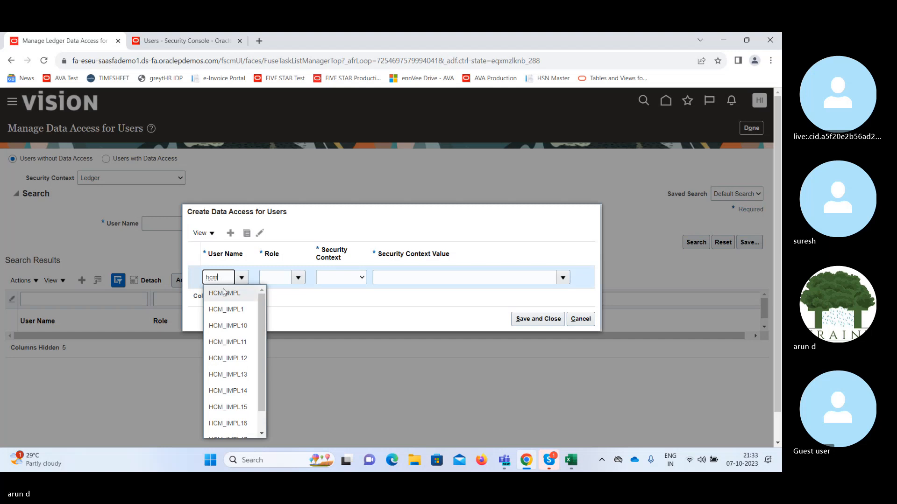
{"action": "left_click", "coordinate": [227, 310]}
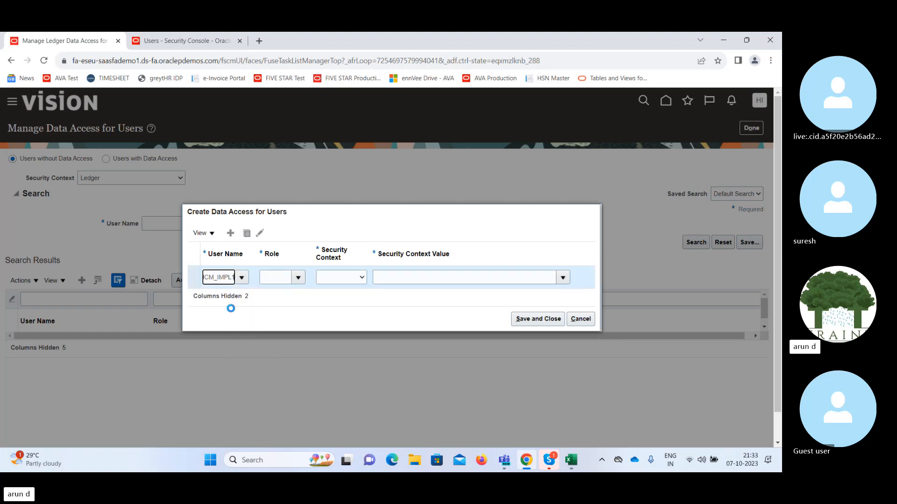
{"action": "left_click", "coordinate": [278, 278]}
{"action": "type", "text": "gen"}
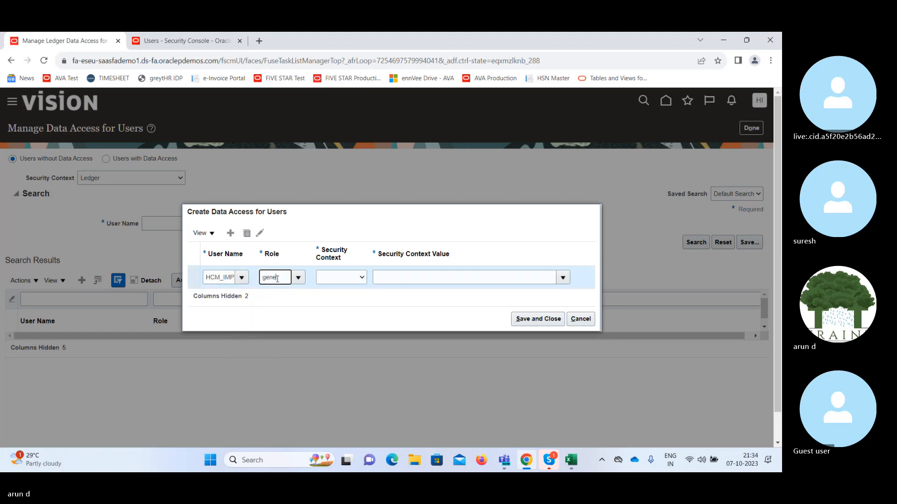
{"action": "type", "text": "e"}
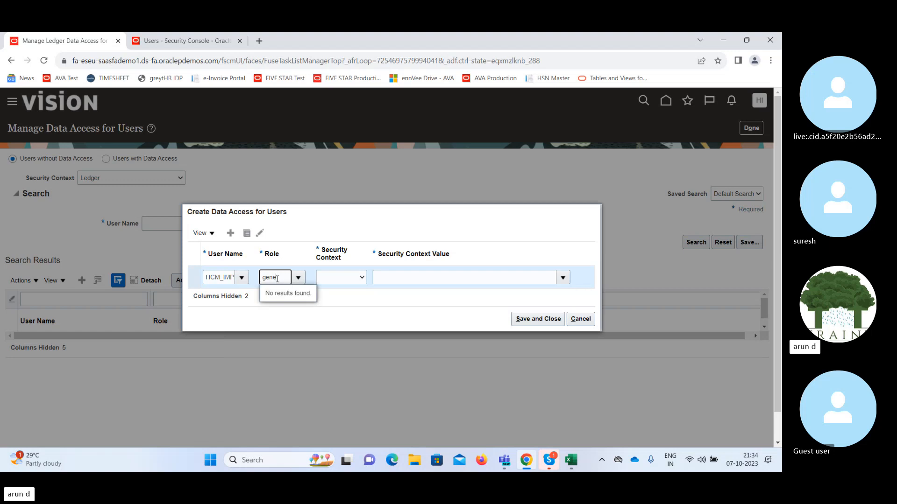
{"action": "key", "text": "BackSpace"}
{"action": "key", "text": "BackSpace"}
{"action": "key", "text": "BackSpace"}
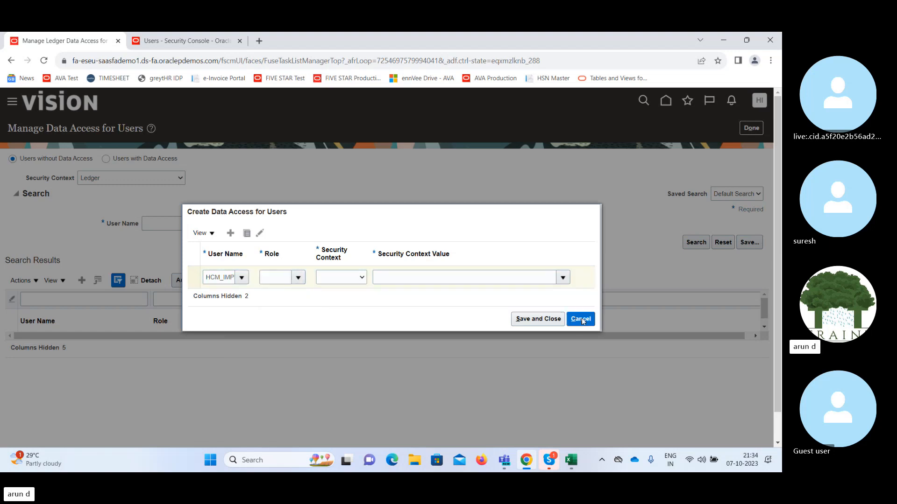
{"action": "left_click", "coordinate": [581, 320]}
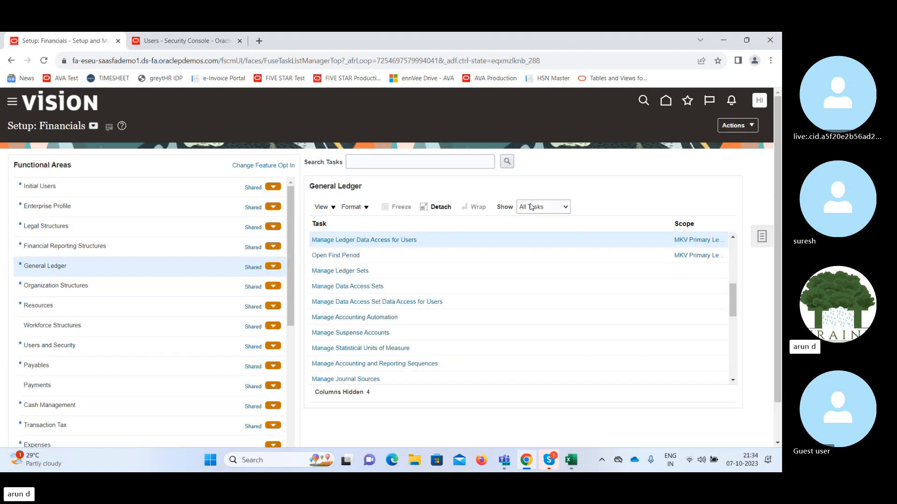
Run the User and Roles Synchronization Process from the Initial Users functional area, closing the Security Console and submitting Retrieve Latest LDAP Changes
{"action": "left_click", "coordinate": [73, 185]}
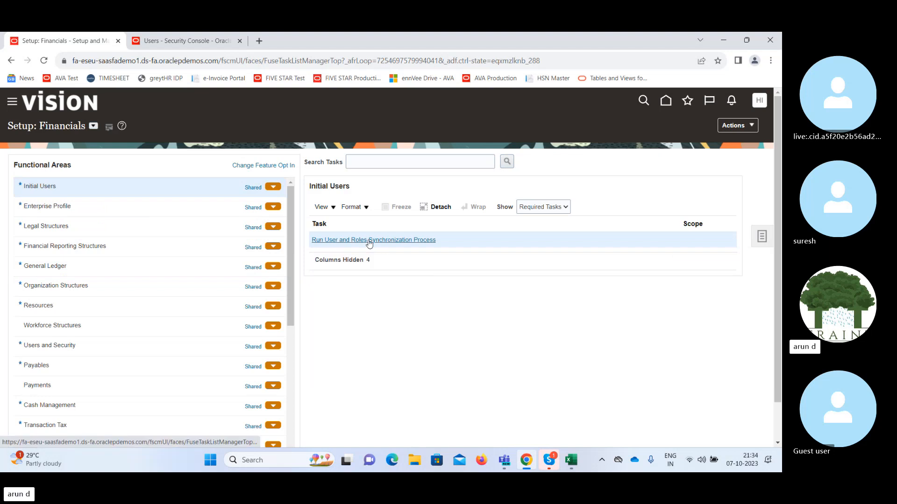
{"action": "left_click", "coordinate": [368, 240]}
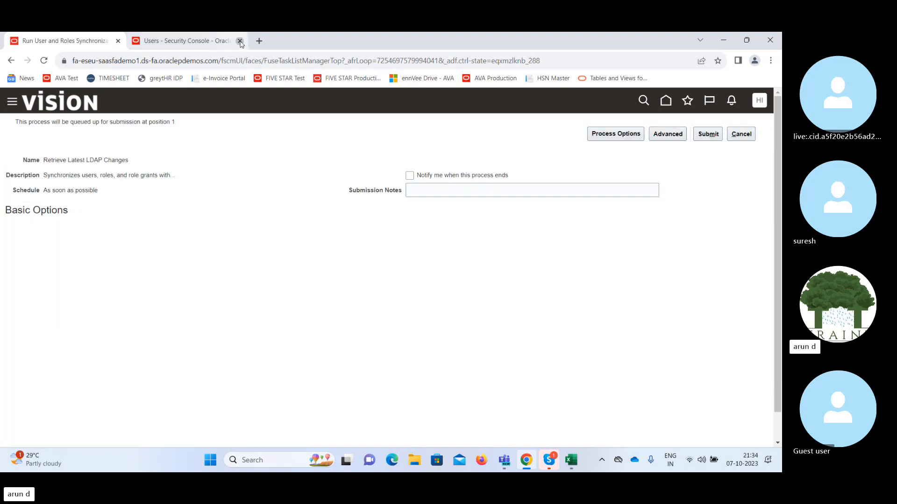
{"action": "left_click", "coordinate": [239, 41]}
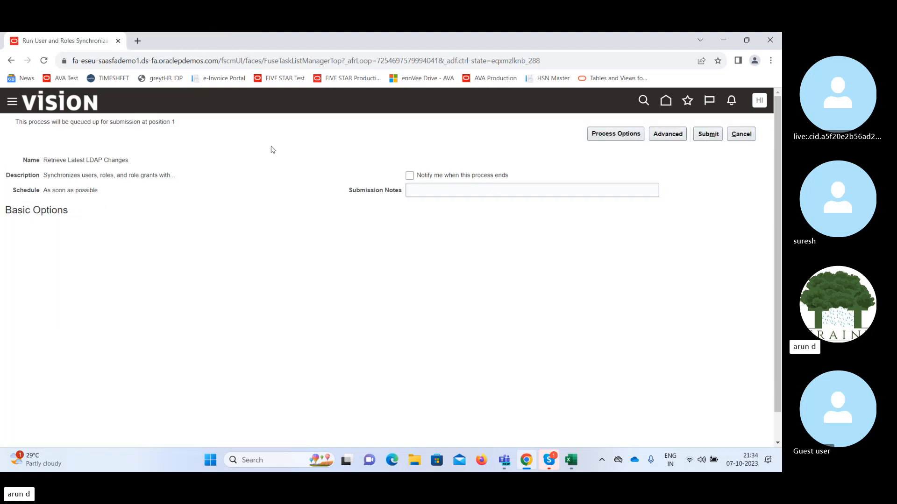
{"action": "left_click", "coordinate": [709, 139]}
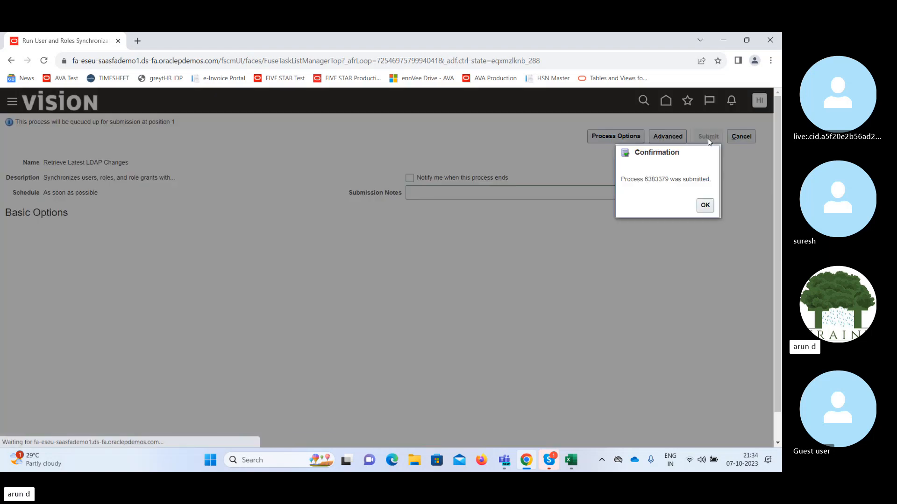
{"action": "left_click", "coordinate": [705, 205]}
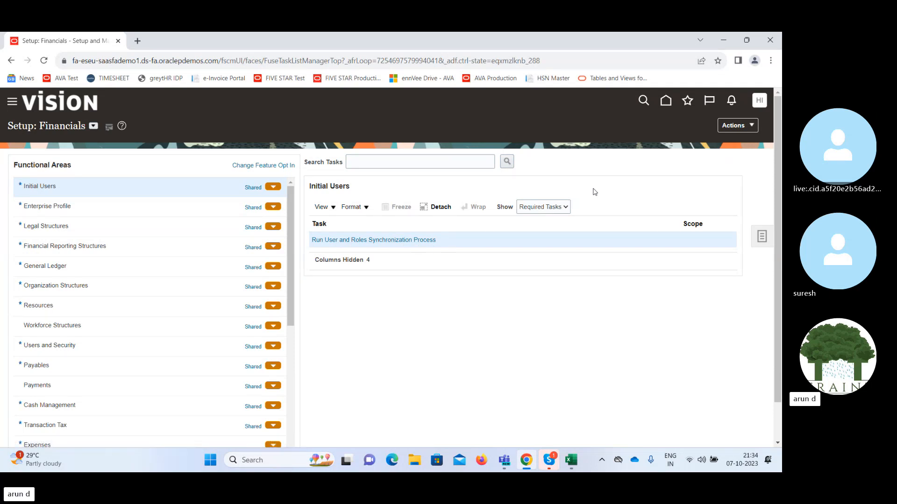
Search the setup tasks for Manage data acc and open the Manage Data Access Set Data Access for Users task
{"action": "left_click", "coordinate": [761, 238]}
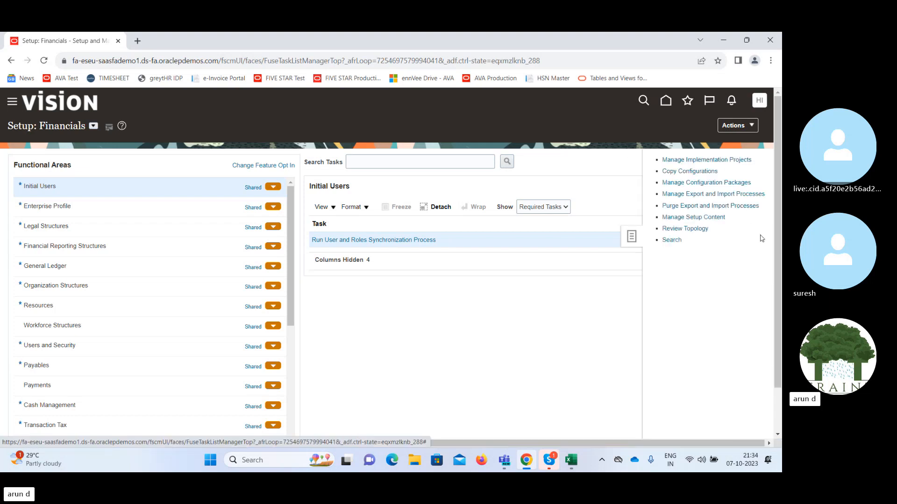
{"action": "left_click", "coordinate": [668, 240]}
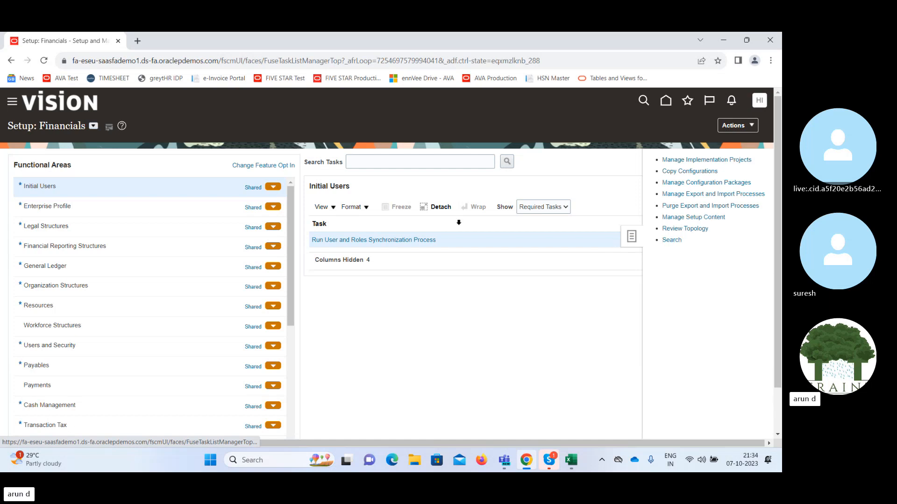
{"action": "left_click", "coordinate": [264, 163]}
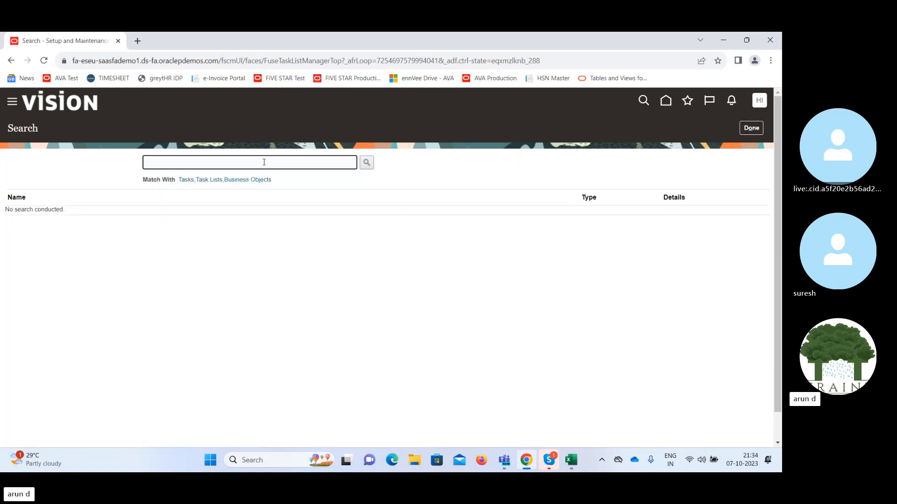
{"action": "type", "text": "Manage data"}
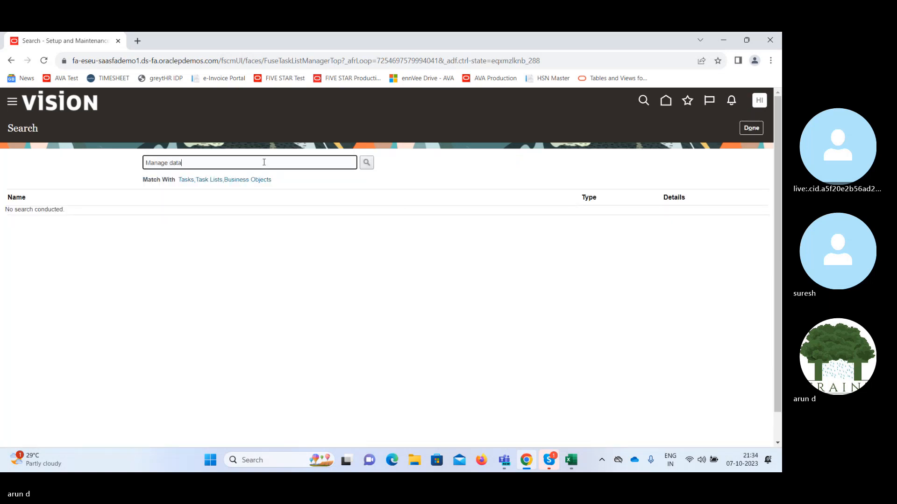
{"action": "type", "text": " acc"}
{"action": "key", "text": "Return"}
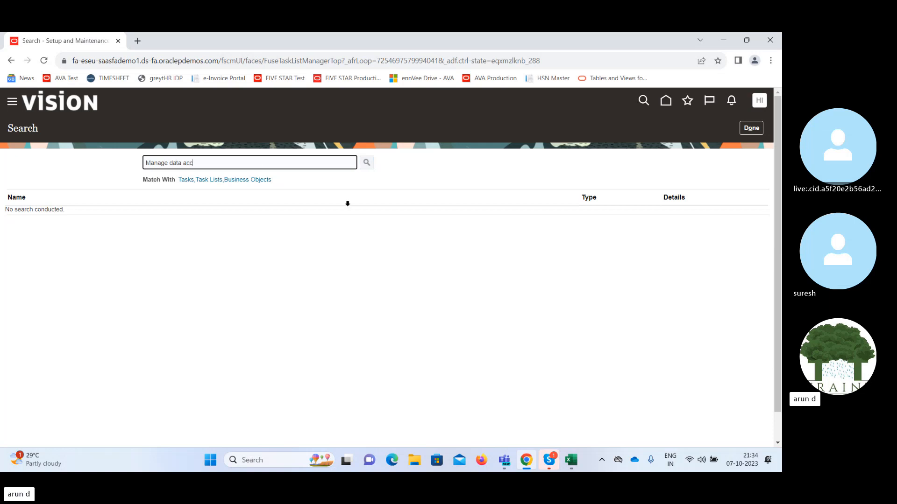
{"action": "left_click", "coordinate": [116, 212]}
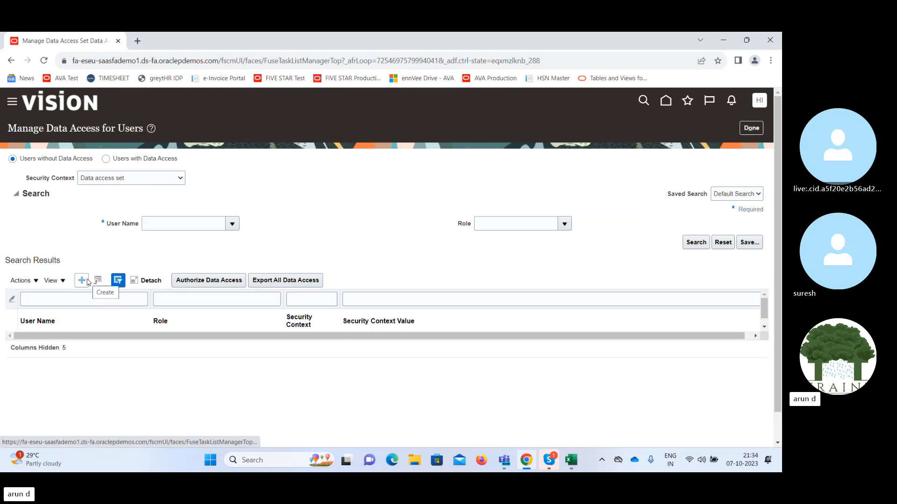
Create a data access entry for user HCM_IMPL1 with the General Accountant role
{"action": "left_click", "coordinate": [99, 178]}
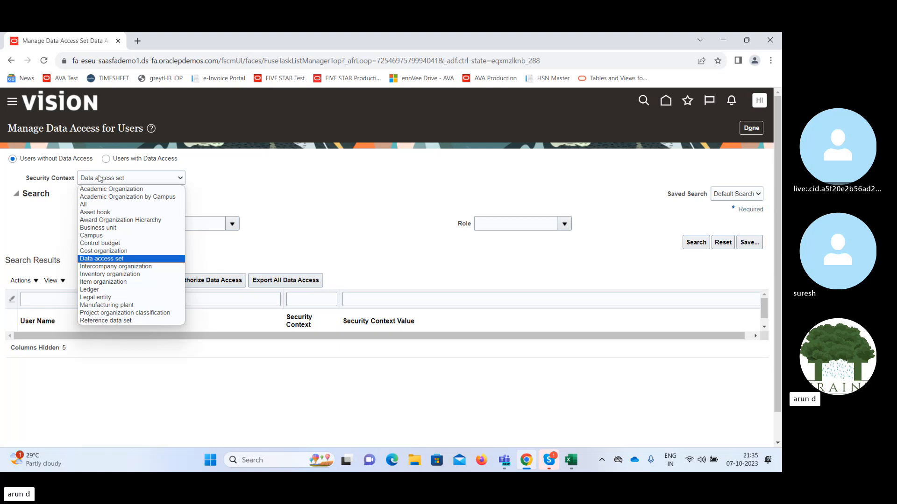
{"action": "left_click", "coordinate": [281, 187]}
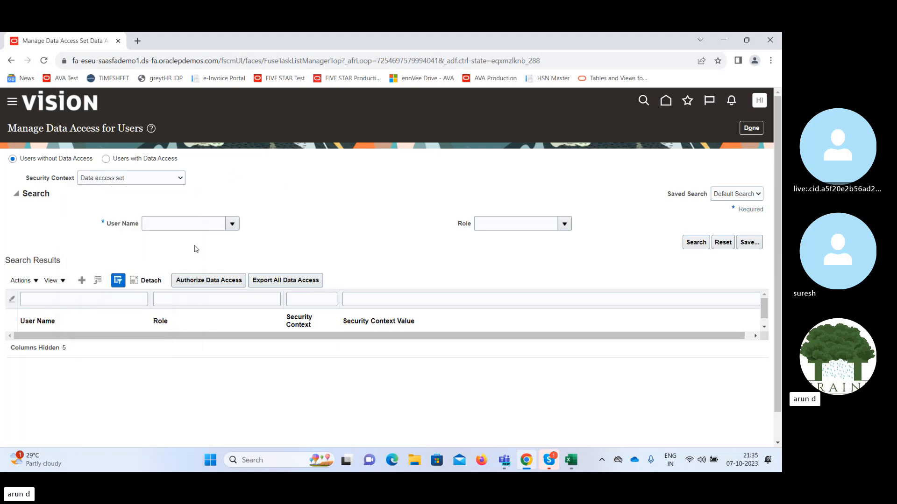
{"action": "left_click", "coordinate": [81, 282]}
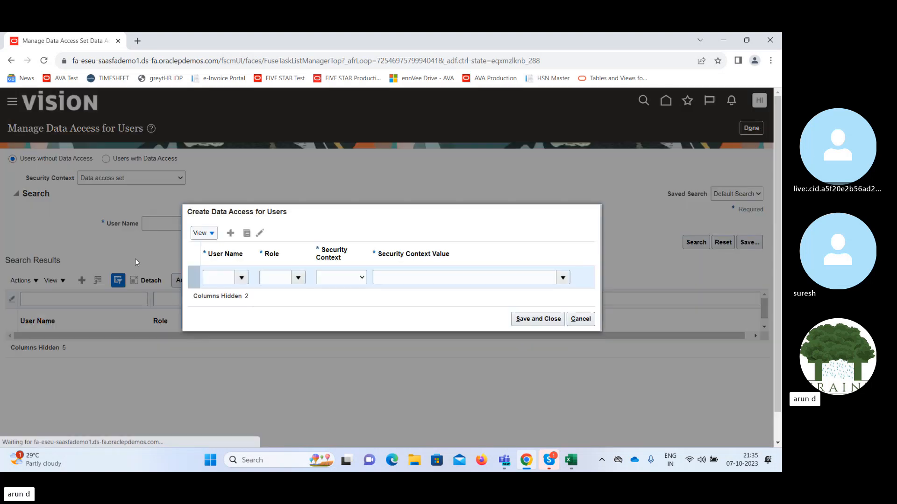
{"action": "left_click", "coordinate": [215, 277]}
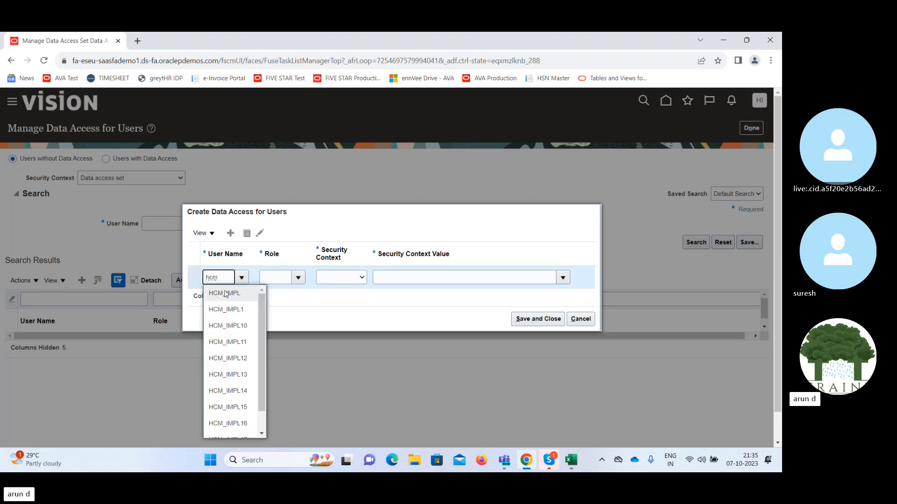
{"action": "left_click", "coordinate": [230, 310]}
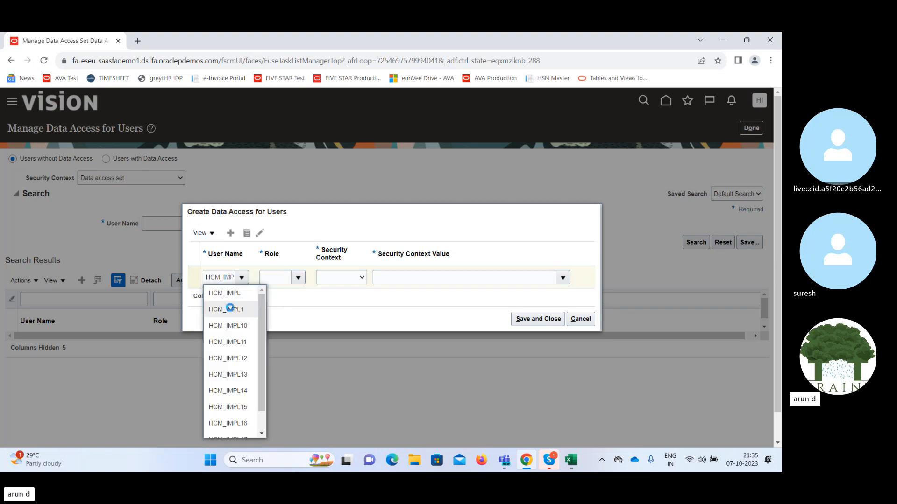
{"action": "left_click", "coordinate": [275, 279]}
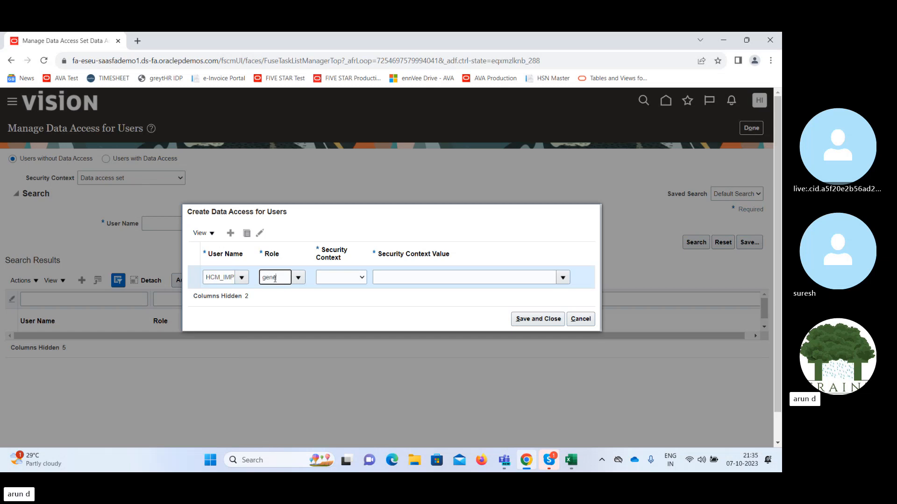
{"action": "left_click", "coordinate": [286, 295]}
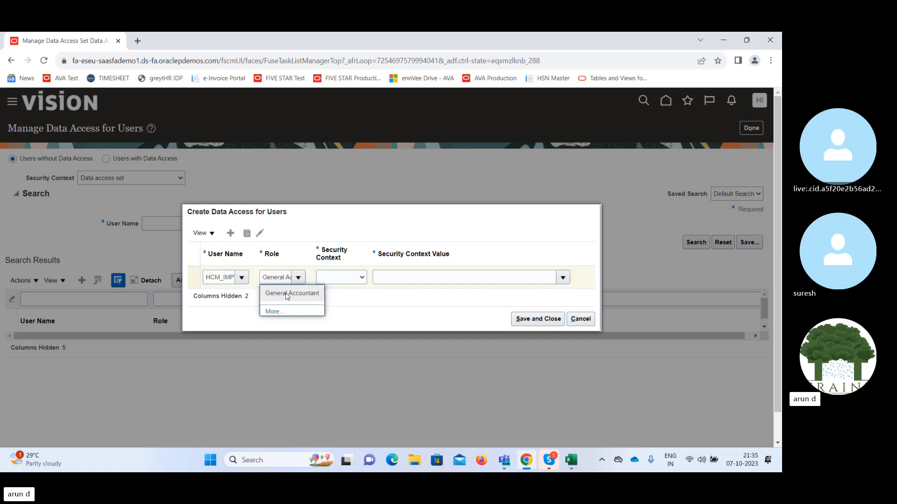
Set the entry's security context to Data access set with MKV Primary Ledger as its value
{"action": "left_click", "coordinate": [341, 278]}
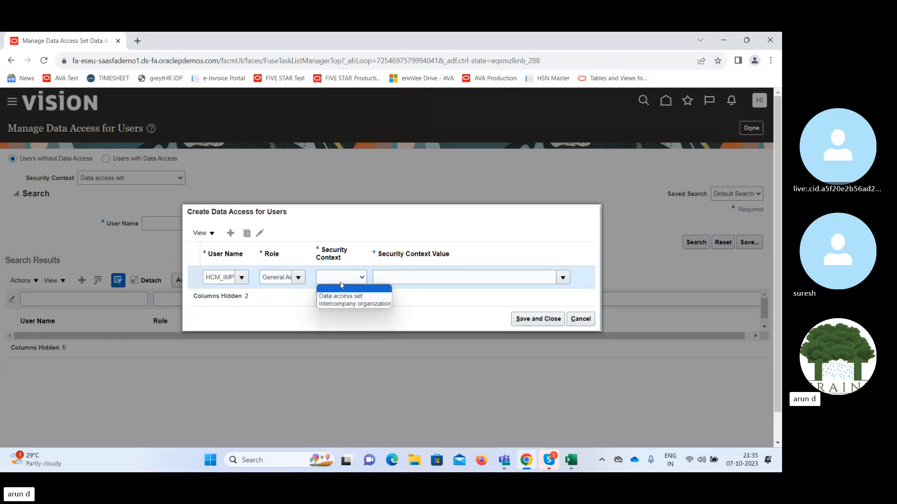
{"action": "left_click", "coordinate": [344, 298]}
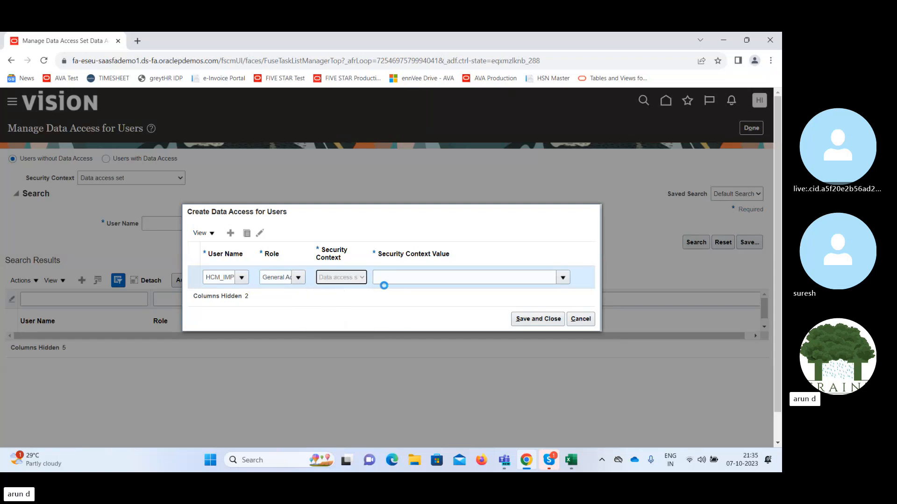
{"action": "left_click", "coordinate": [476, 278]}
{"action": "type", "text": "mkv"}
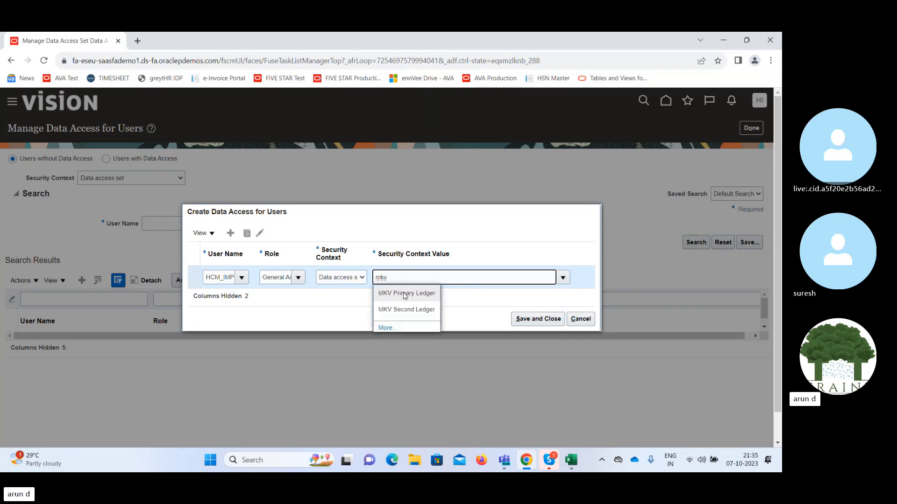
{"action": "left_click", "coordinate": [405, 293]}
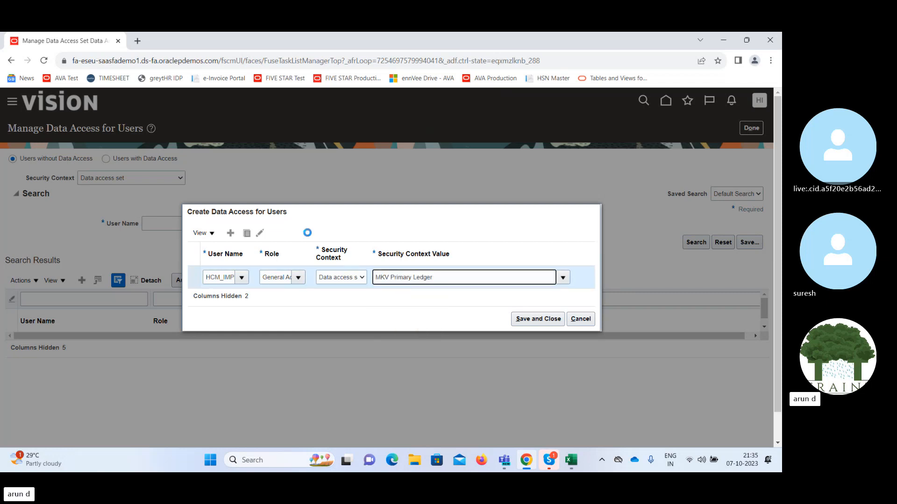
Add a second data access row for HCM_IMPL1 with the General Accountant role
{"action": "left_click", "coordinate": [231, 234]}
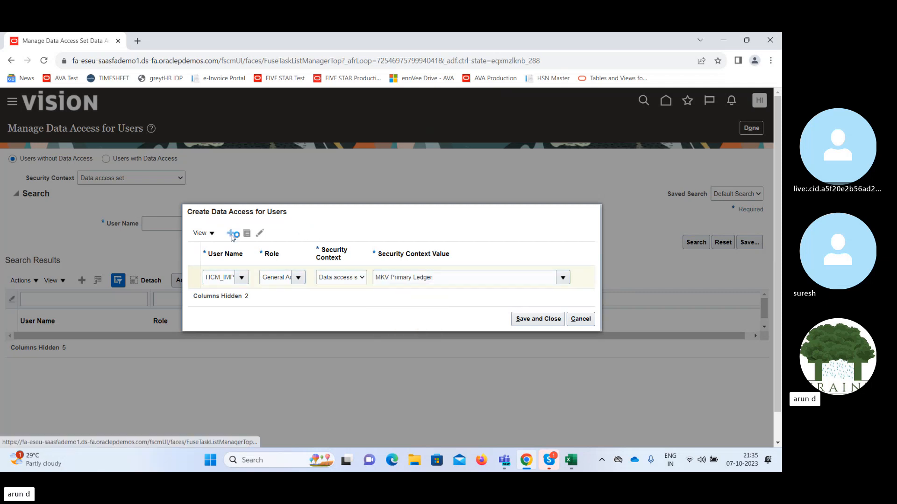
{"action": "left_click", "coordinate": [218, 268]}
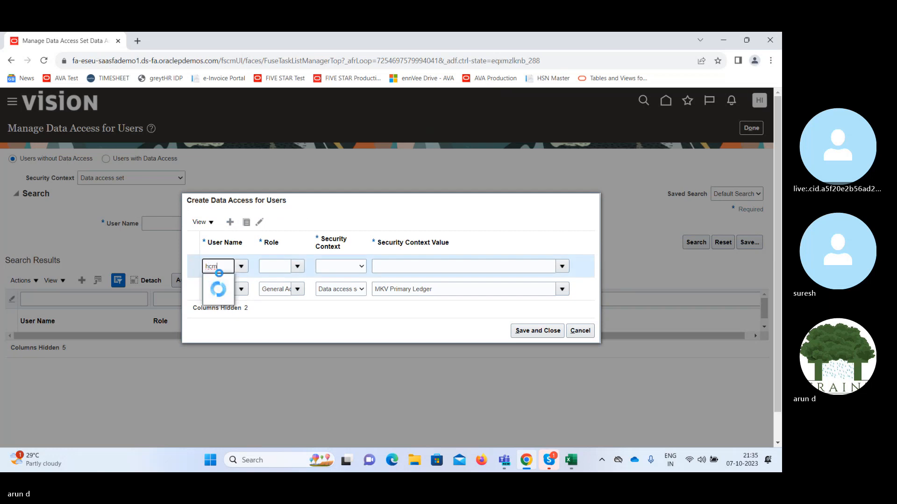
{"action": "left_click", "coordinate": [228, 297]}
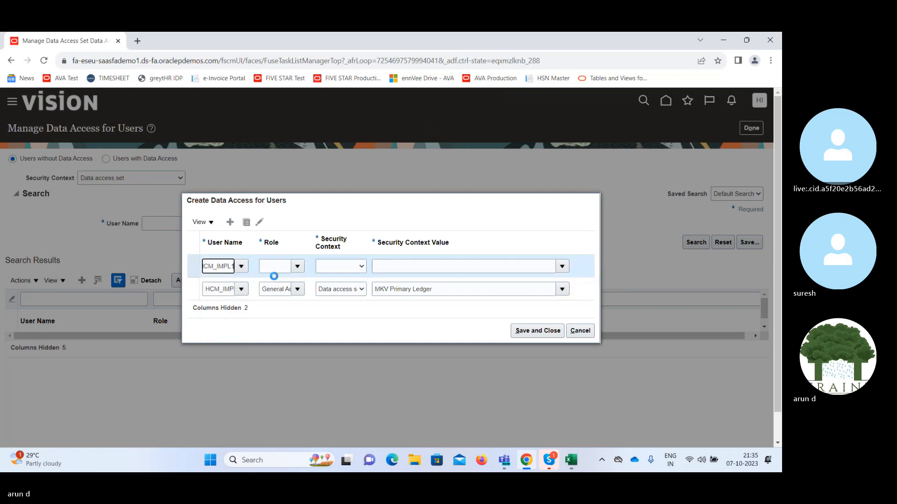
{"action": "left_click", "coordinate": [276, 267]}
{"action": "type", "text": "gene"}
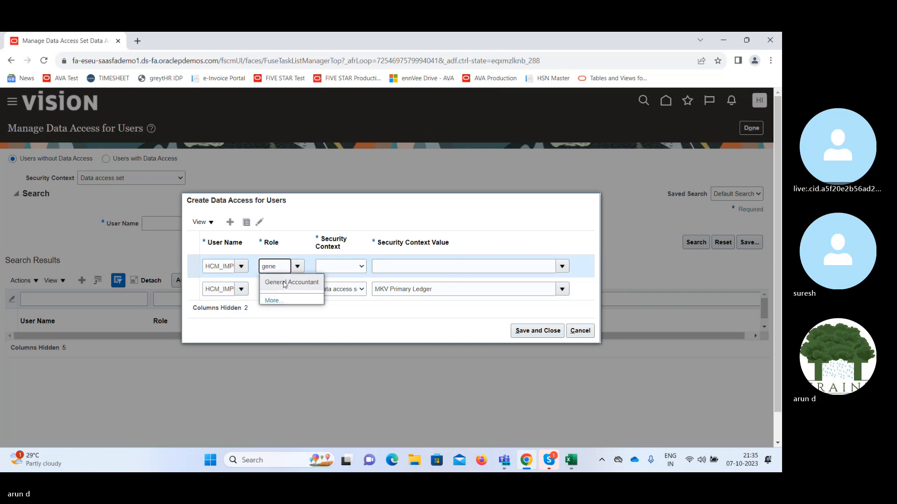
{"action": "left_click", "coordinate": [283, 282]}
Set the second row's security context to Data access set with MKV Second Ledger as its value
{"action": "left_click", "coordinate": [346, 269]}
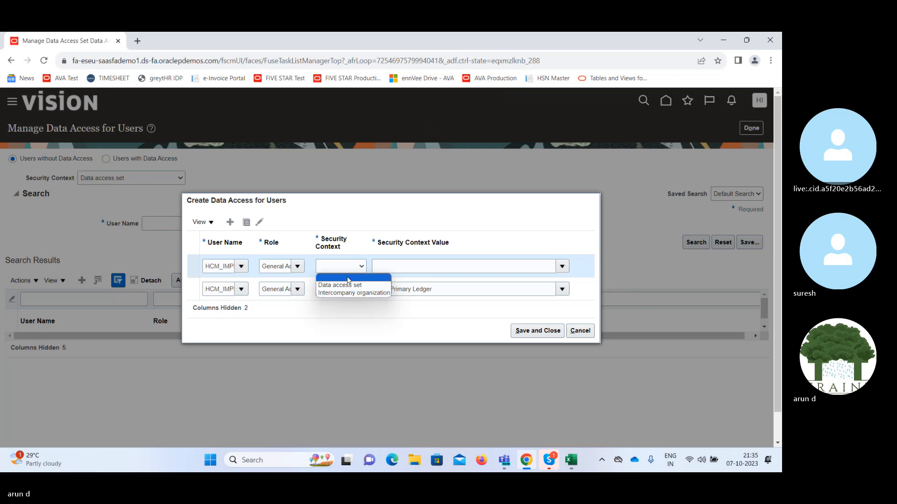
{"action": "left_click", "coordinate": [347, 284]}
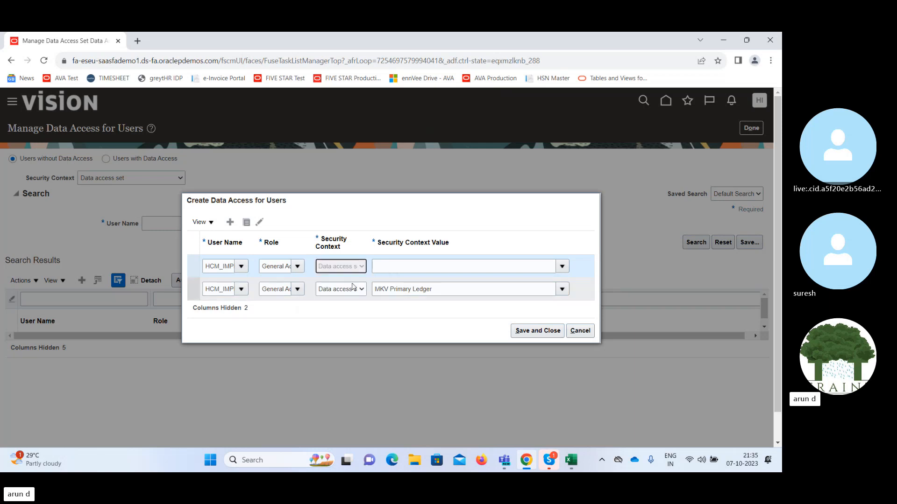
{"action": "left_click", "coordinate": [406, 267]}
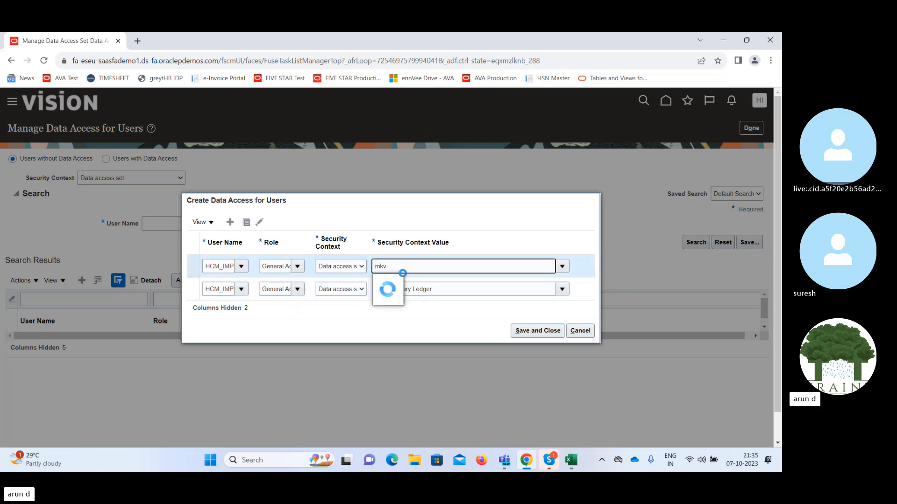
{"action": "left_click", "coordinate": [409, 299]}
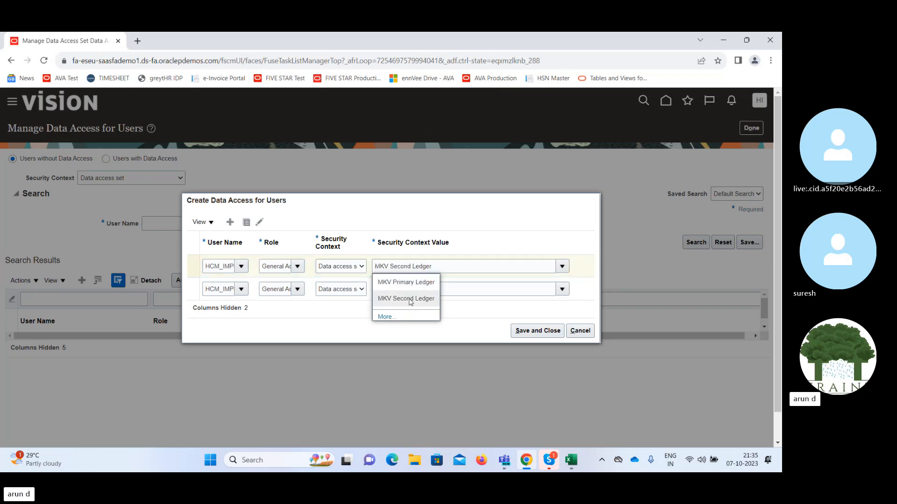
Save the two data access entries for HCM_IMPL1 and return to the Financials setup page
{"action": "left_click", "coordinate": [522, 332]}
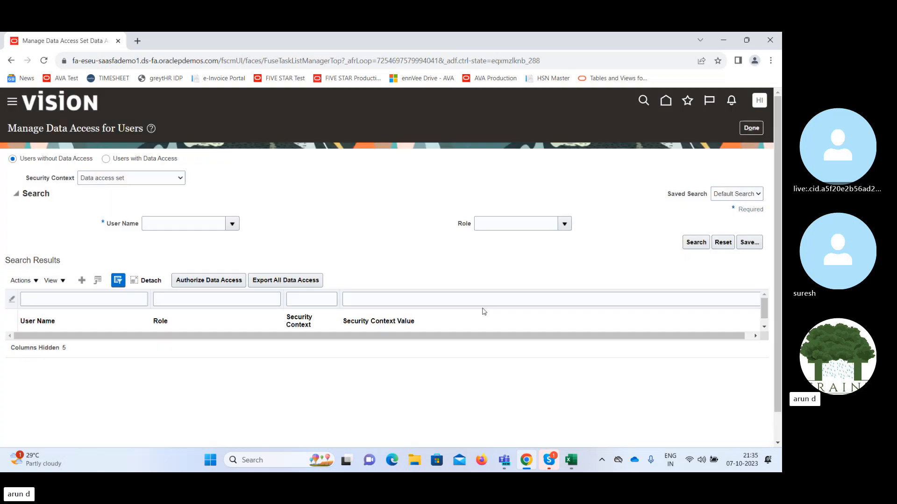
{"action": "left_click", "coordinate": [746, 127]}
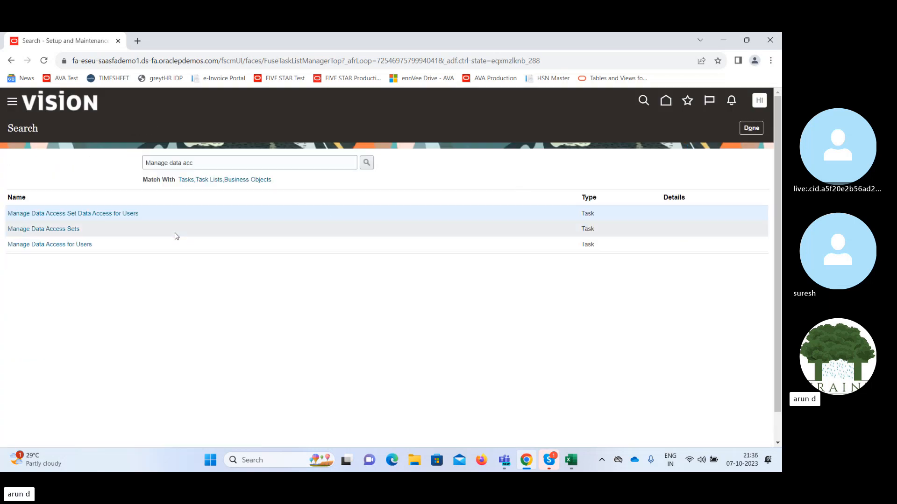
{"action": "left_click", "coordinate": [751, 128]}
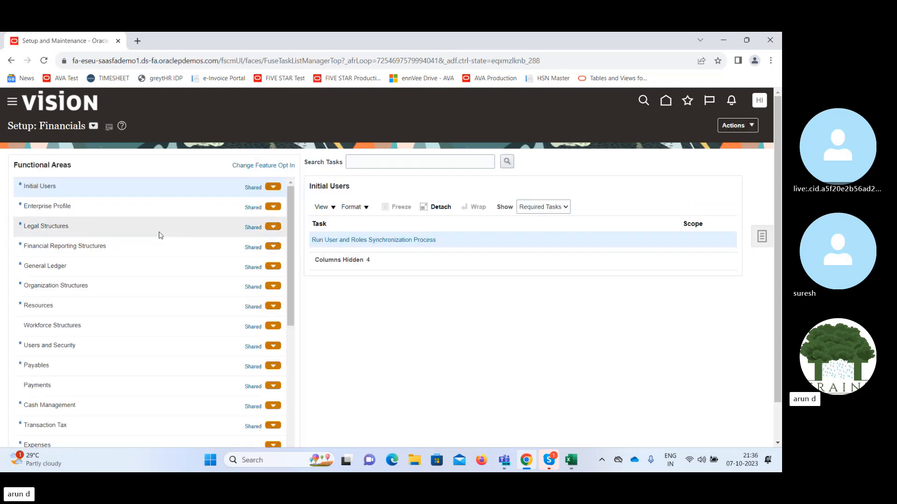
Submit the General Ledger Open First Period task for Apr-20, with MKV Primary Ledger as both data access set and ledger
{"action": "left_click", "coordinate": [147, 265]}
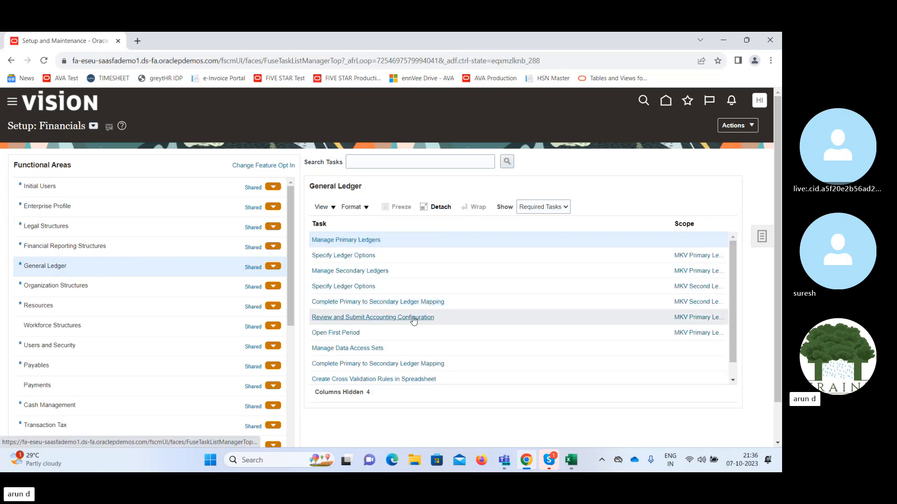
{"action": "left_click", "coordinate": [335, 334]}
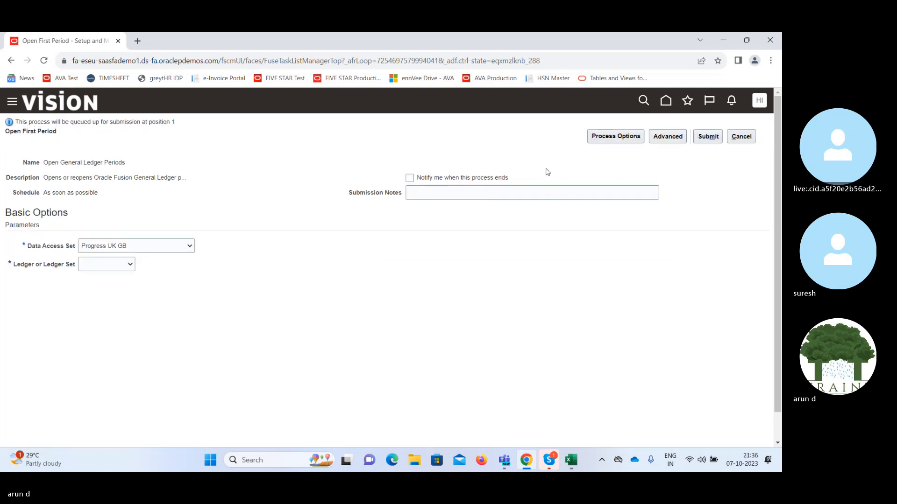
{"action": "left_click", "coordinate": [164, 250]}
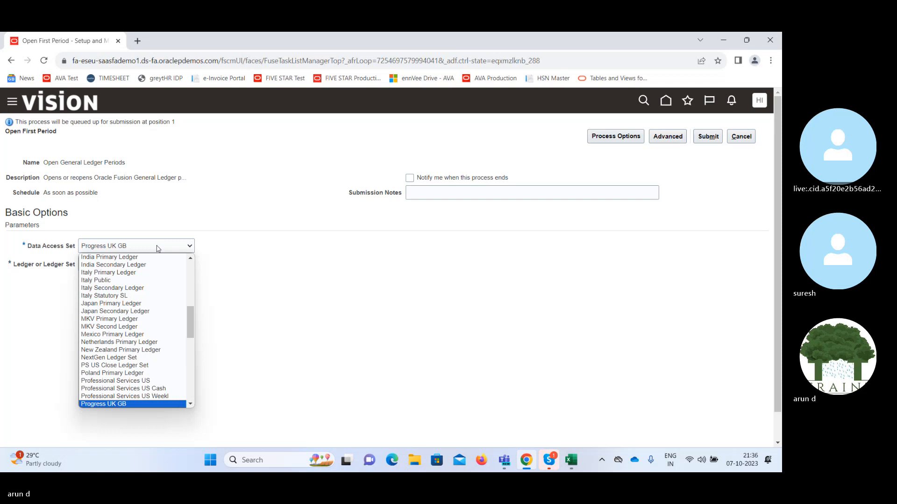
{"action": "key", "text": "m"}
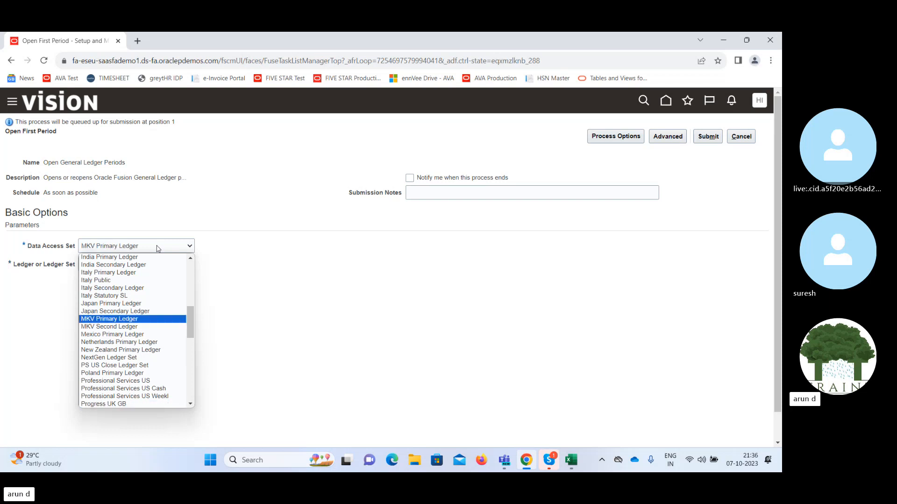
{"action": "key", "text": "Return"}
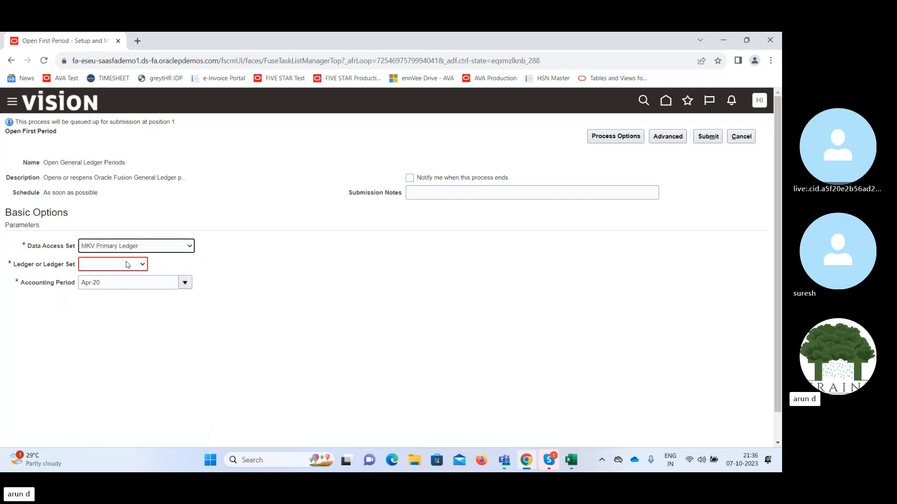
{"action": "left_click", "coordinate": [127, 265]}
{"action": "left_click", "coordinate": [123, 281]}
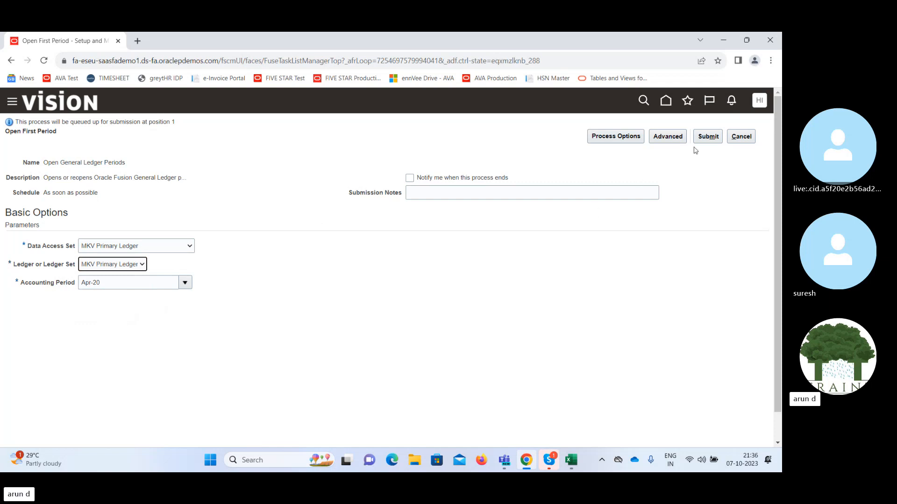
{"action": "left_click", "coordinate": [707, 137]}
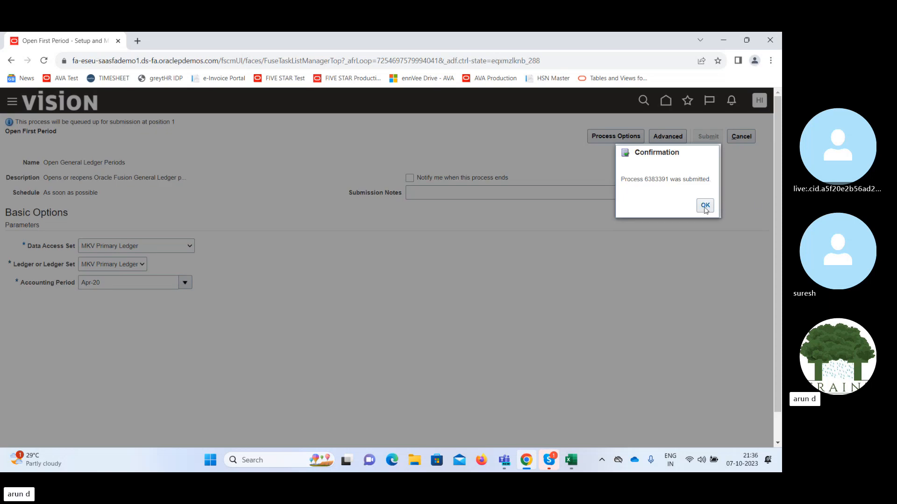
{"action": "left_click", "coordinate": [705, 206]}
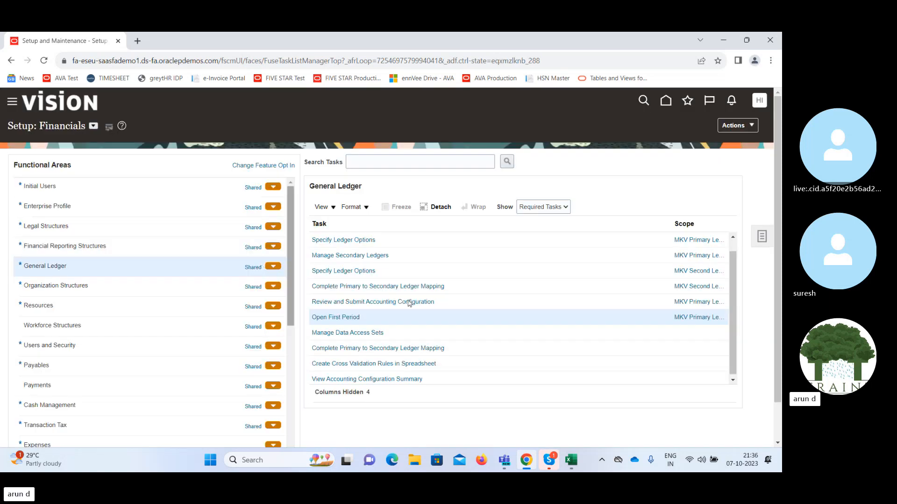
Submit Open First Period again for Apr-20, with MKV Second Ledger as both data access set and ledger
{"action": "left_click", "coordinate": [338, 318]}
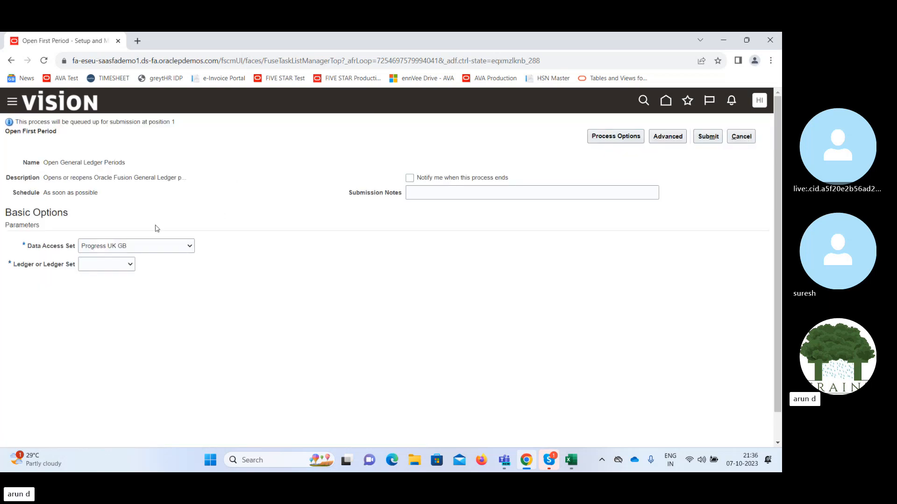
{"action": "left_click", "coordinate": [134, 247]}
{"action": "key", "text": "m"}
{"action": "key", "text": "Down"}
{"action": "key", "text": "Return"}
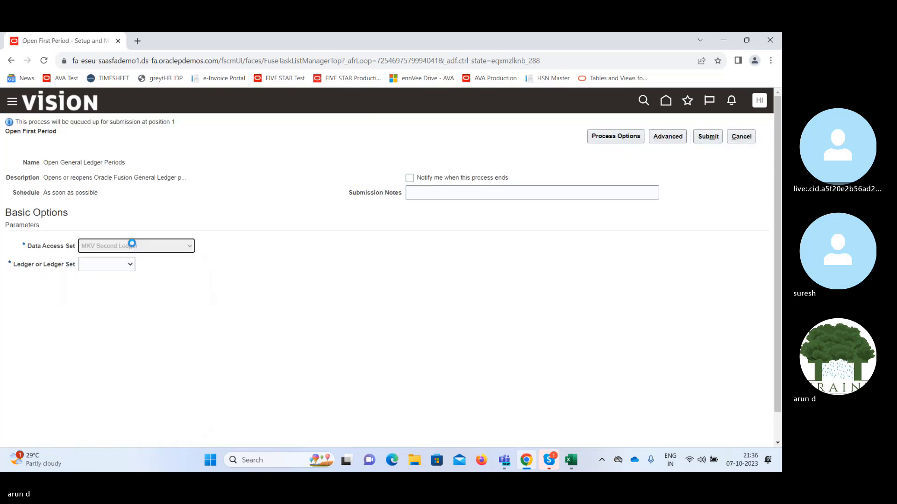
{"action": "left_click", "coordinate": [116, 266]}
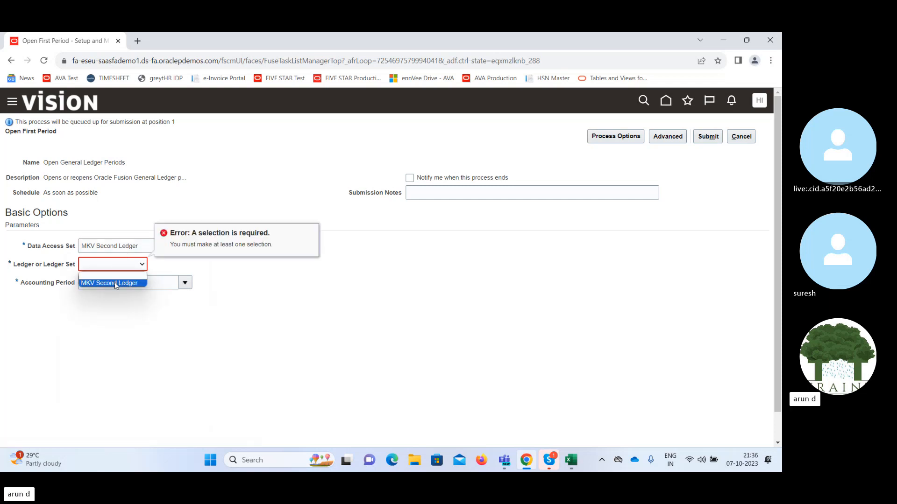
{"action": "left_click", "coordinate": [114, 282]}
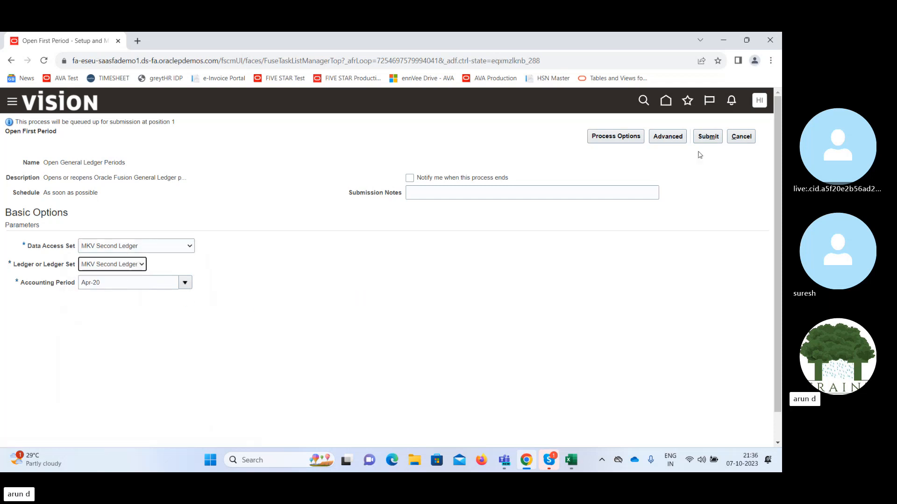
{"action": "left_click", "coordinate": [706, 137]}
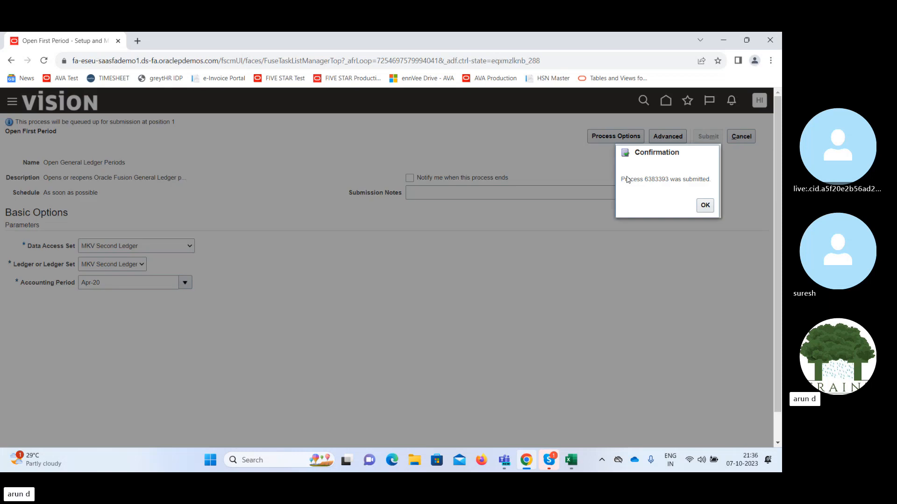
{"action": "left_click", "coordinate": [705, 205]}
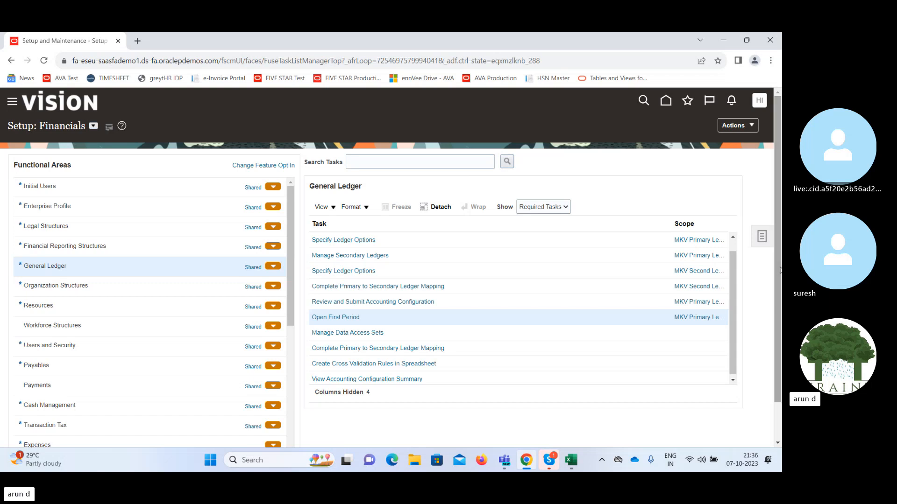
Return to the home page and sign out of the current session, confirming the logout consent
{"action": "left_click", "coordinate": [665, 102]}
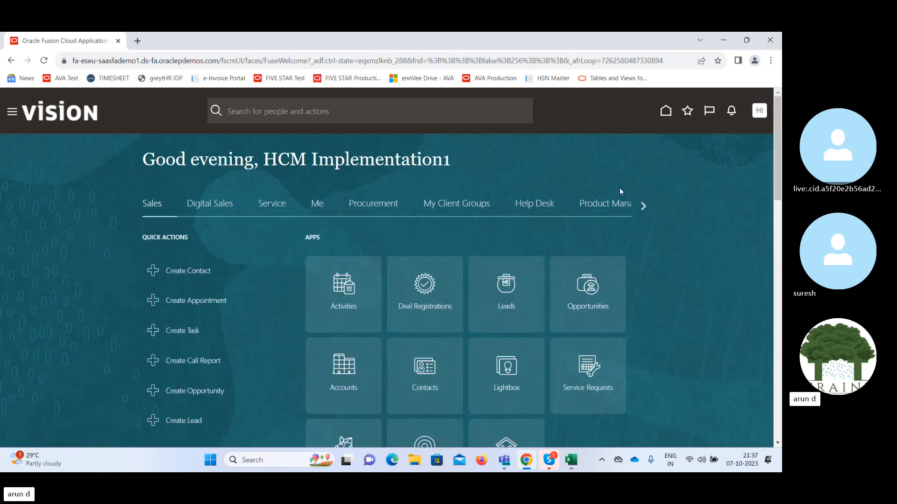
{"action": "left_click", "coordinate": [644, 206]}
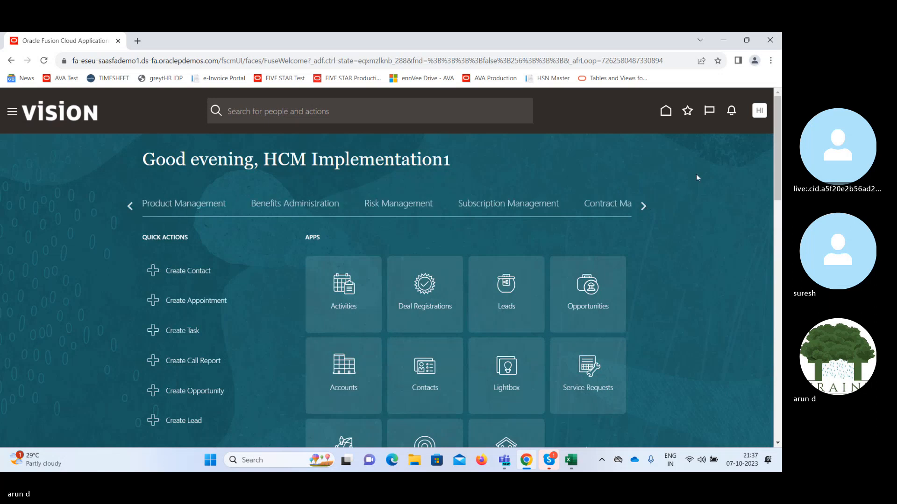
{"action": "left_click", "coordinate": [759, 112]}
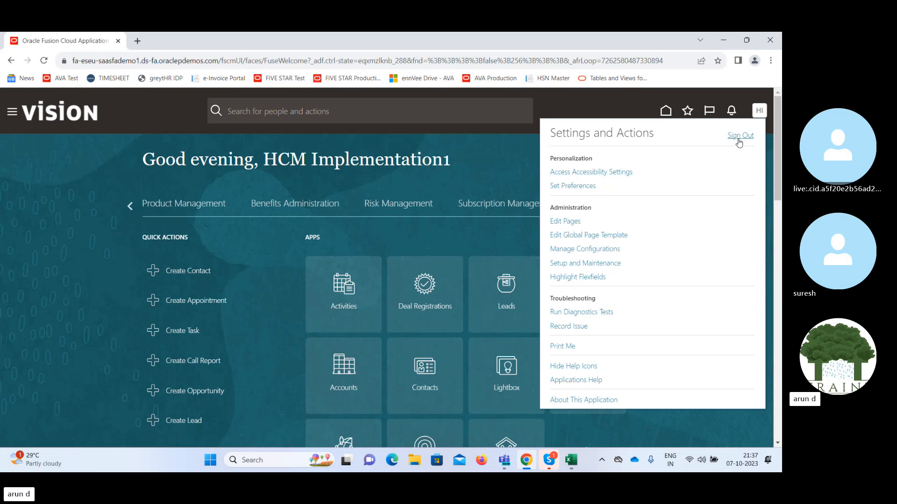
{"action": "left_click", "coordinate": [740, 140]}
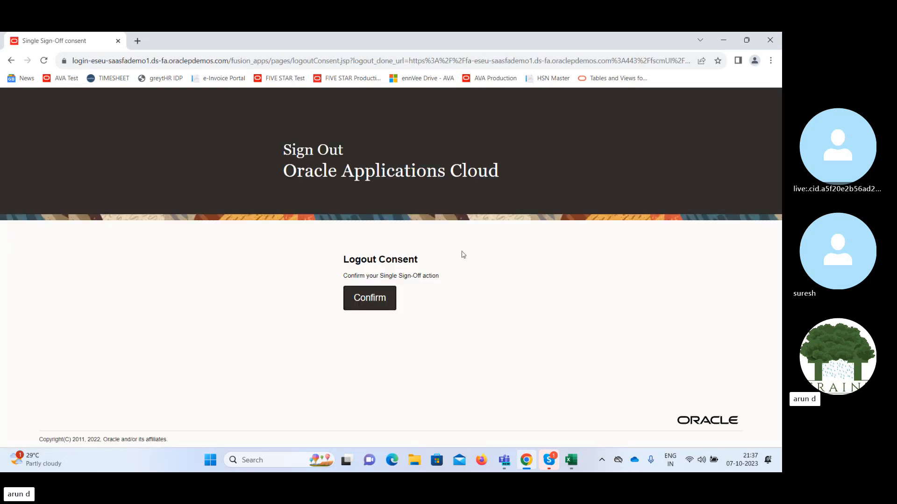
{"action": "left_click", "coordinate": [369, 298]}
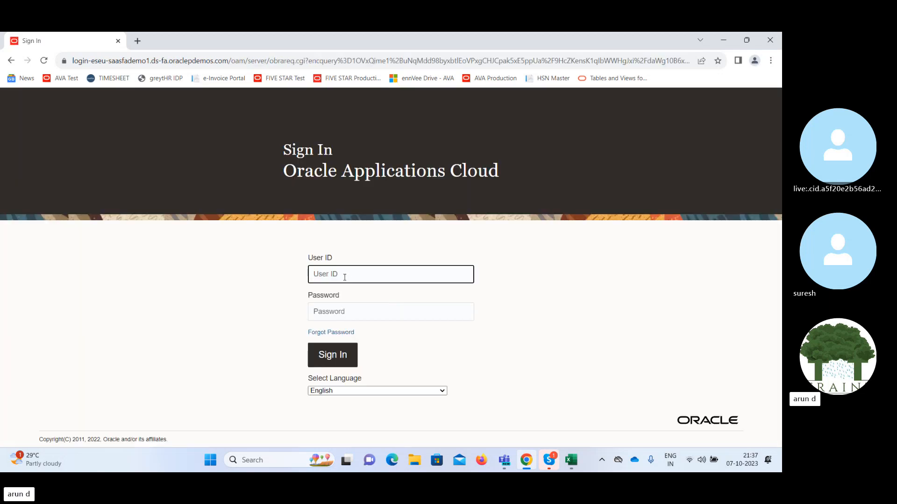
Sign back in with user ID HCM_IMPL1 and the account password, and decline saving the password in the browser
{"action": "type", "text": "h"}
{"action": "key", "text": "BackSpace"}
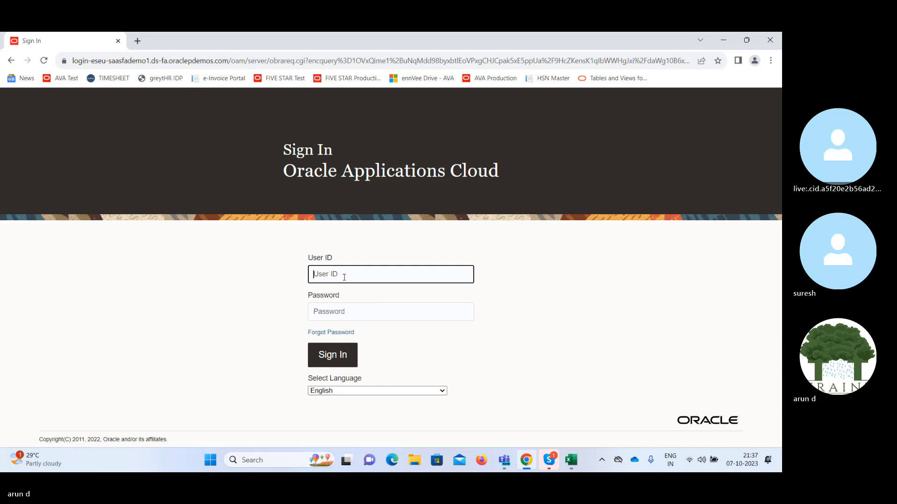
{"action": "type", "text": "HCM"}
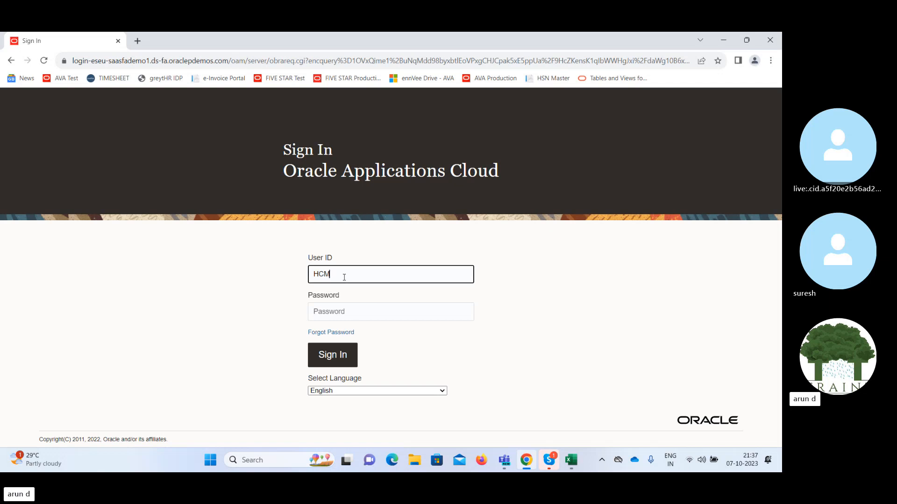
{"action": "type", "text": "_IMPL1"}
{"action": "key", "text": "Tab"}
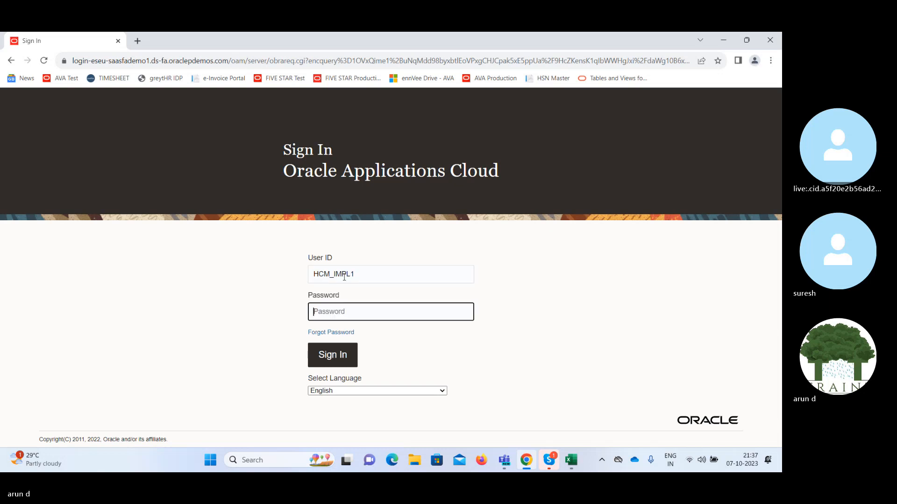
{"action": "type", "text": "•"}
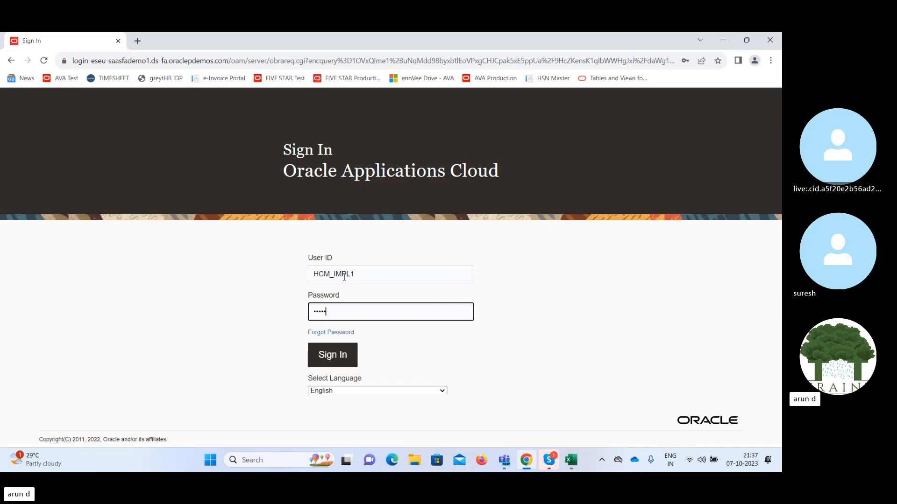
{"action": "type", "text": "•"}
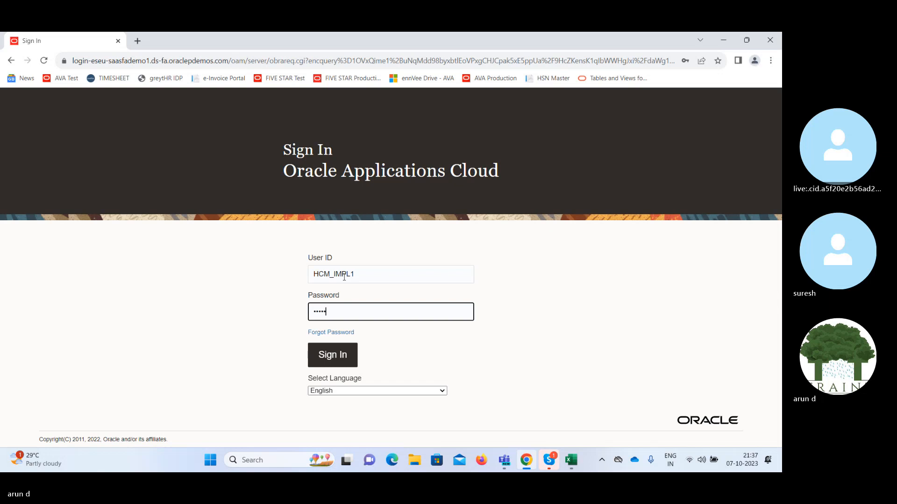
{"action": "type", "text": "•"}
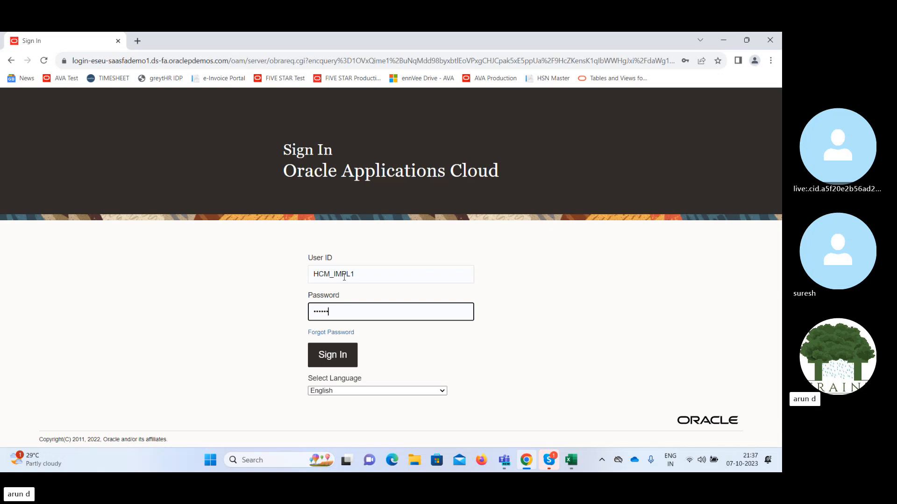
{"action": "left_click", "coordinate": [345, 356]}
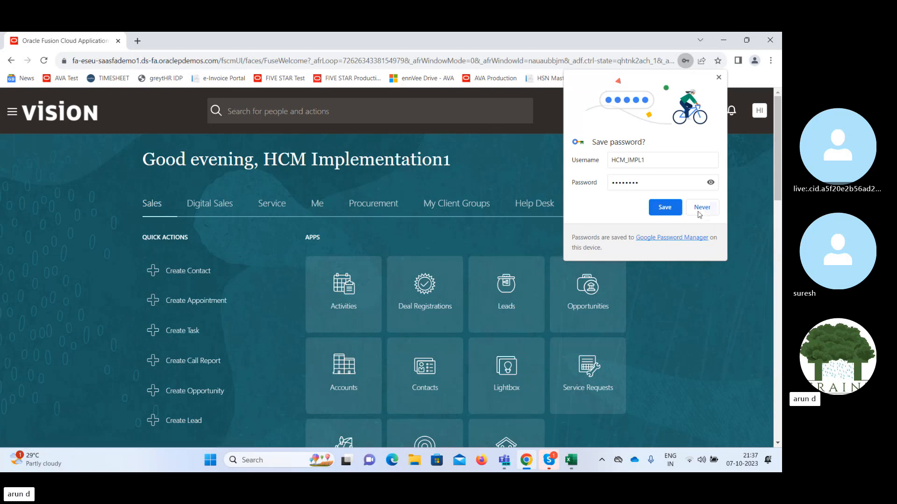
{"action": "left_click", "coordinate": [700, 208]}
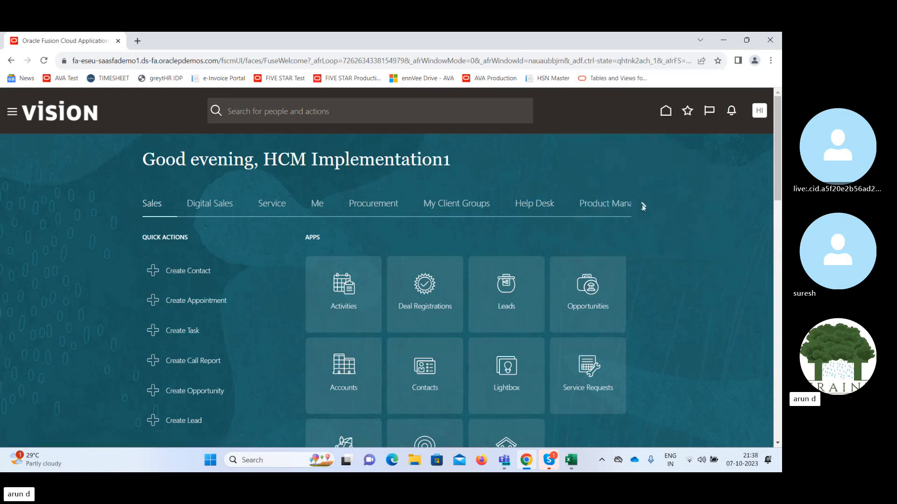
Open the Journals app from the General Accounting area of the home page
{"action": "left_click", "coordinate": [642, 206]}
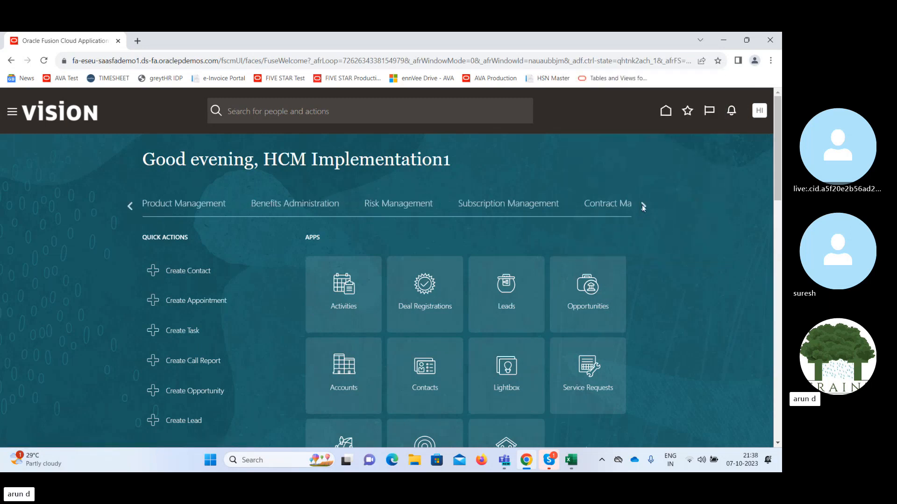
{"action": "left_click", "coordinate": [642, 206]}
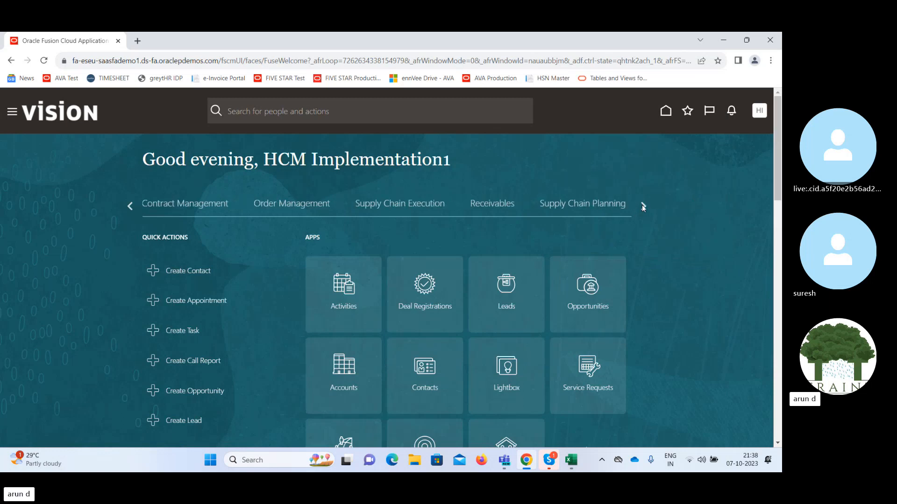
{"action": "left_click", "coordinate": [642, 205]}
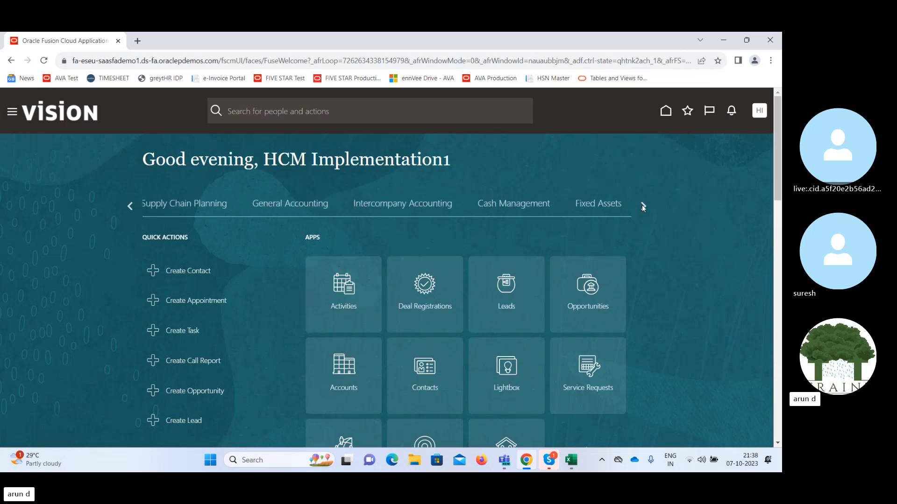
{"action": "left_click", "coordinate": [303, 204]}
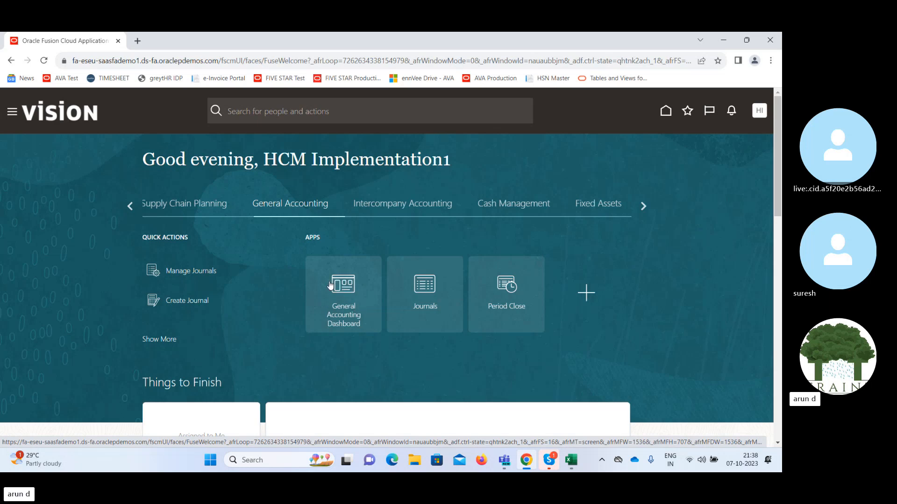
{"action": "left_click", "coordinate": [430, 286]}
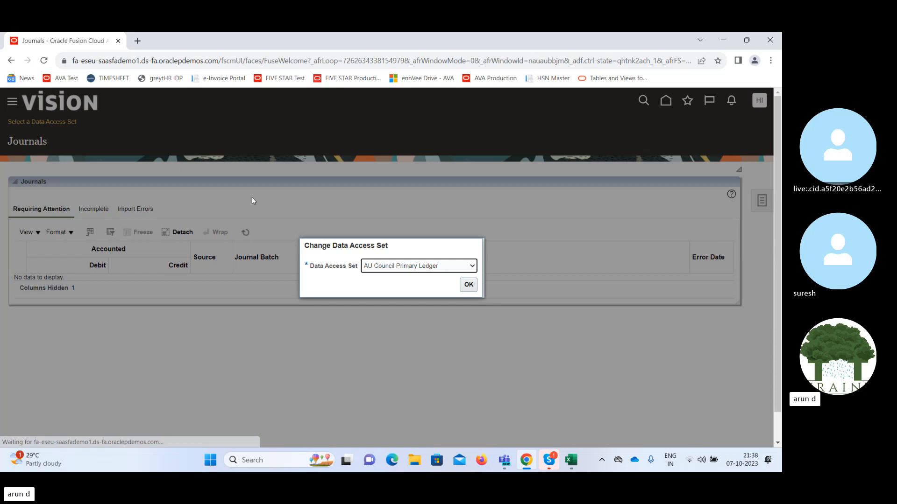
Set the data access set for Journals to MKV Primary Ledger
{"action": "left_click", "coordinate": [434, 268]}
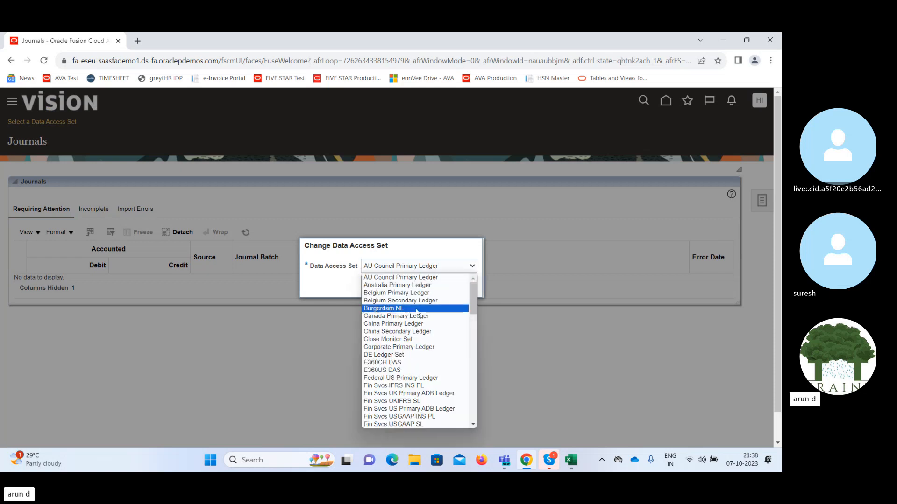
{"action": "key", "text": "m"}
{"action": "key", "text": "m"}
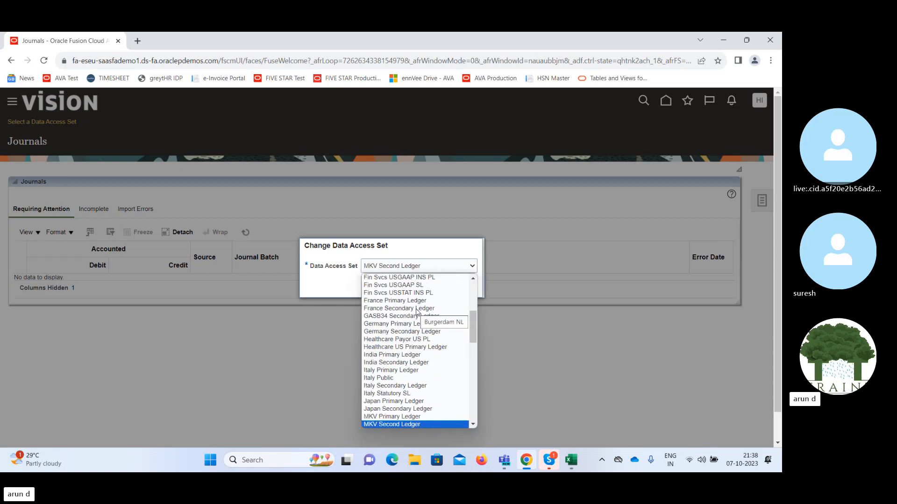
{"action": "key", "text": "Up"}
{"action": "key", "text": "Return"}
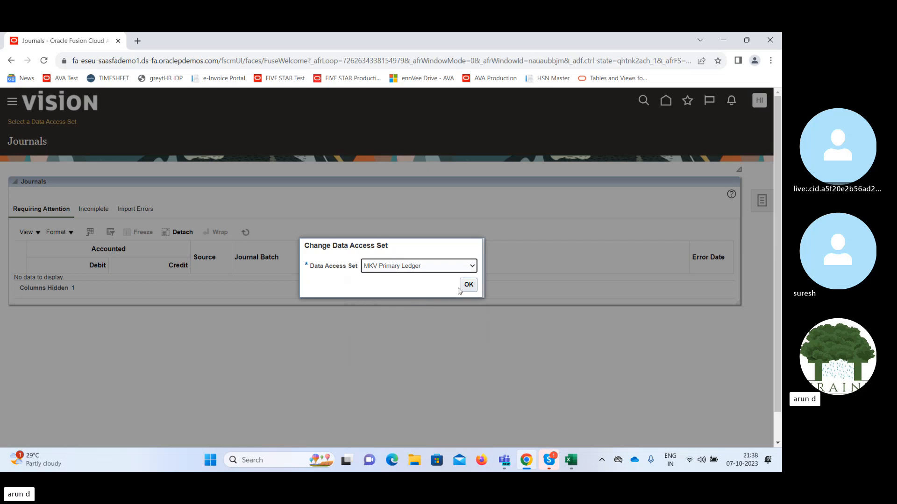
{"action": "left_click", "coordinate": [467, 285]}
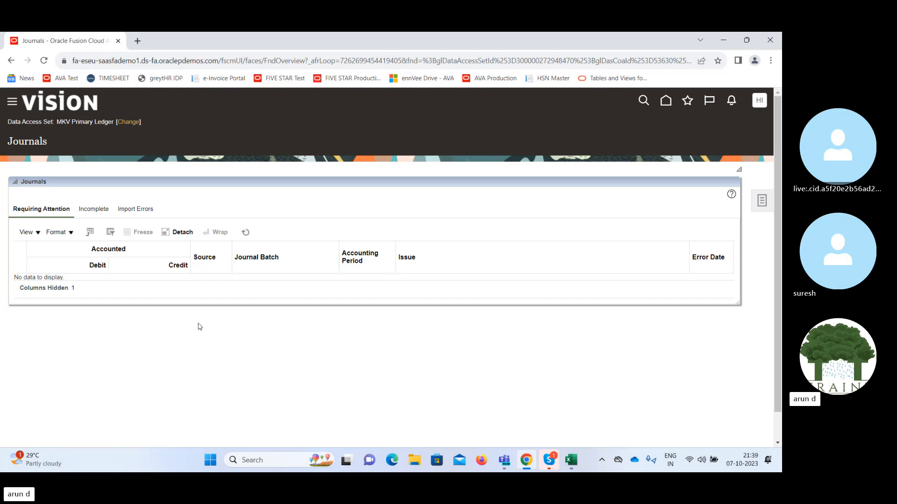
Review the journals listed under Import Errors, Incomplete and Requiring Attention
{"action": "left_click", "coordinate": [136, 211]}
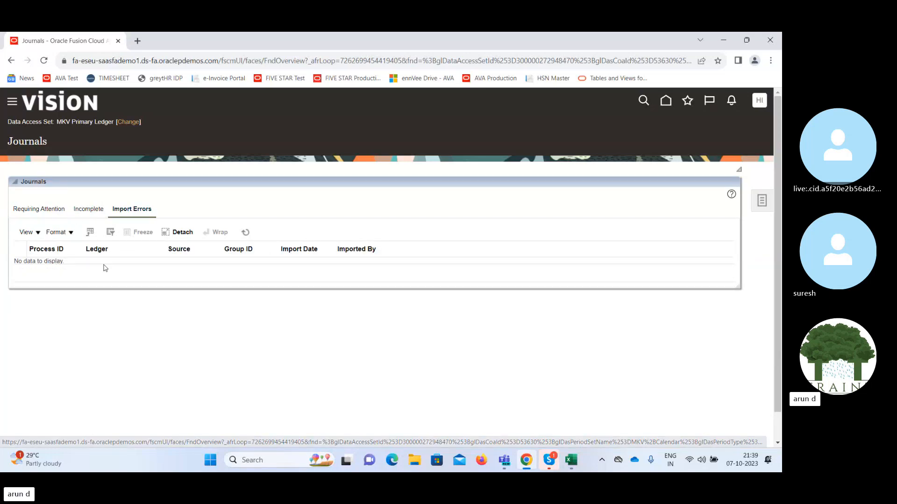
{"action": "left_click", "coordinate": [35, 210]}
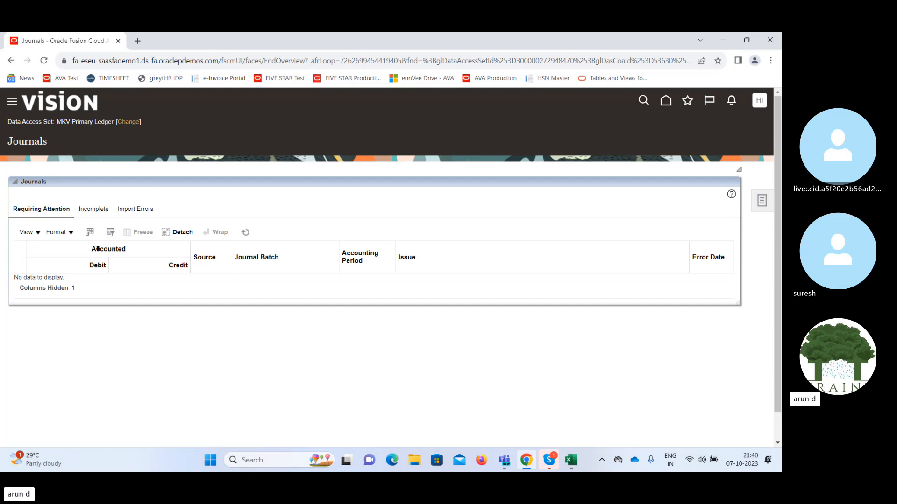
{"action": "left_click", "coordinate": [93, 214]}
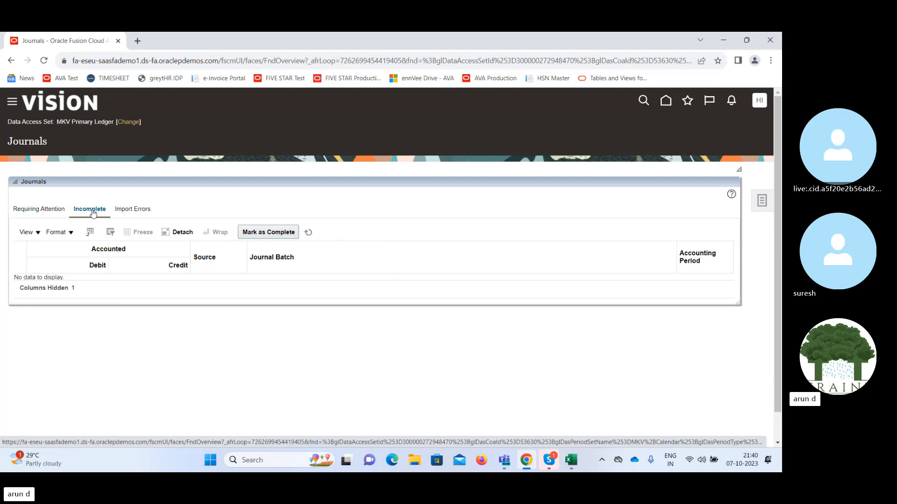
{"action": "left_click", "coordinate": [39, 211]}
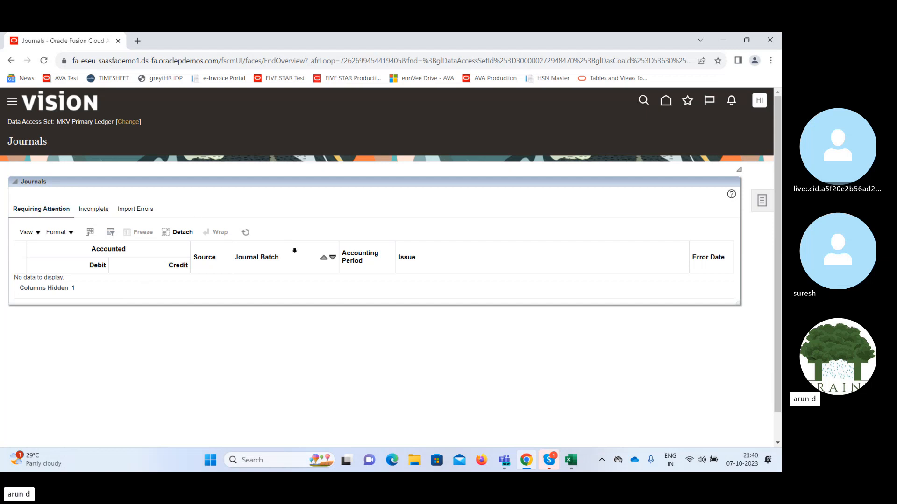
Start a new journal from the Journals tasks and name the journal batch "Adj for for the period Oct"
{"action": "left_click", "coordinate": [761, 200]}
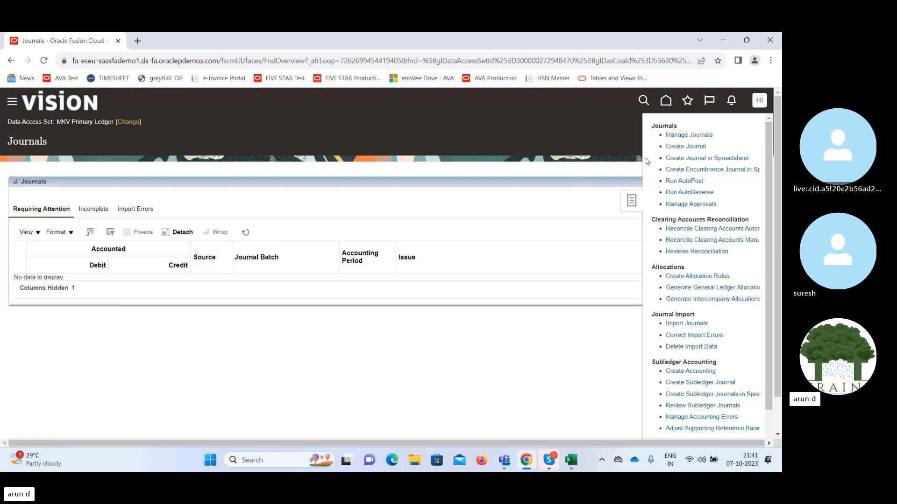
{"action": "left_click", "coordinate": [688, 148]}
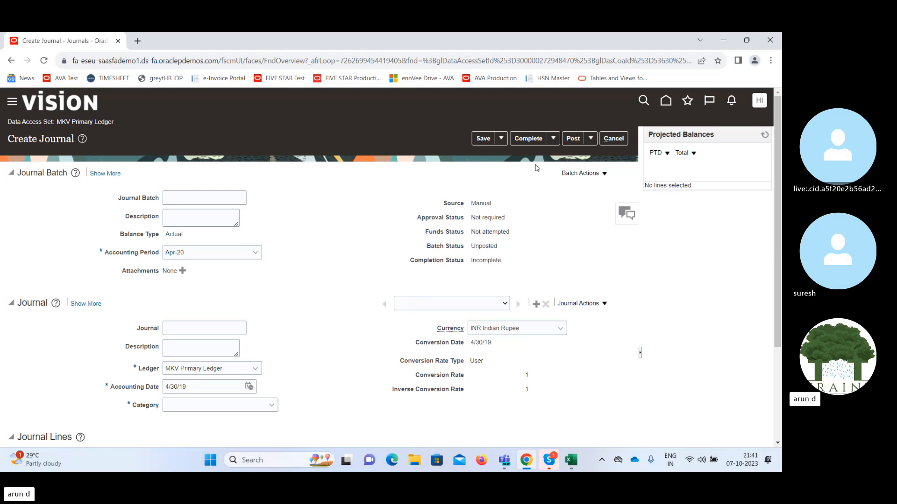
{"action": "left_click", "coordinate": [198, 198]}
{"action": "type", "text": "Adj for for"}
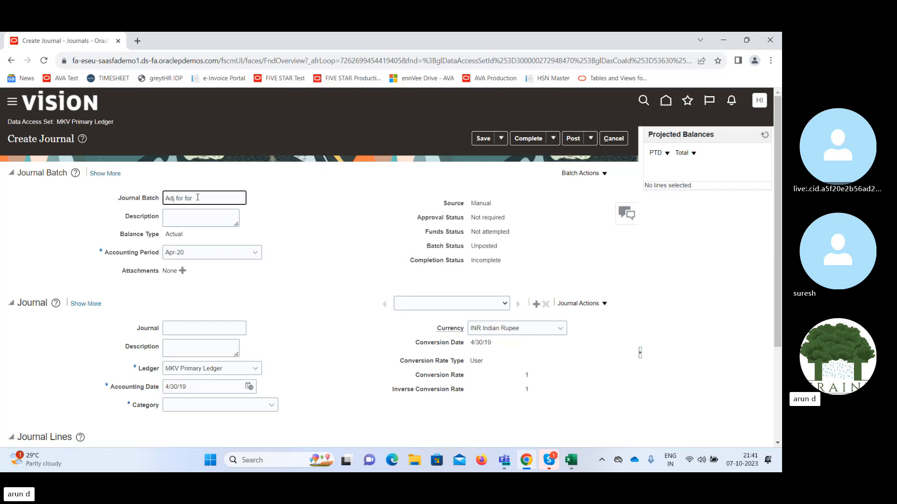
{"action": "type", "text": " the period Oct"}
{"action": "key", "text": "Tab"}
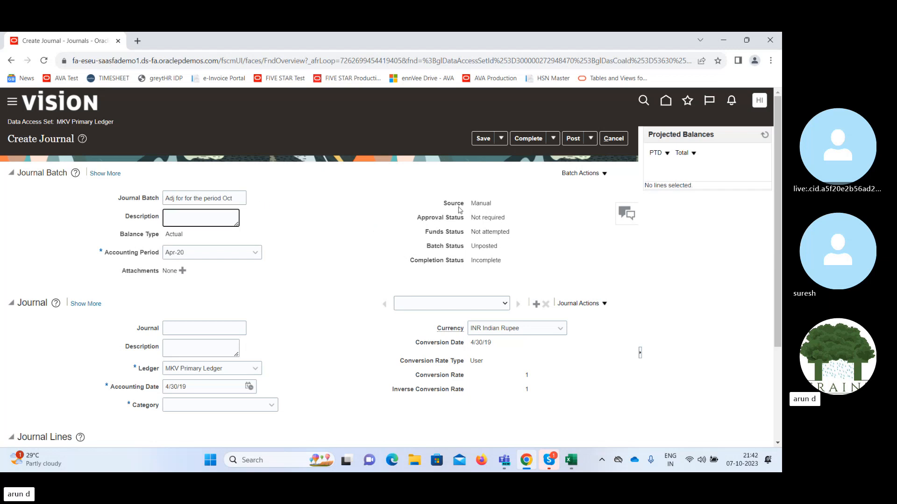
Examine the batch's source and approval status, and look over the Journal and Journal Lines sections
{"action": "left_click", "coordinate": [479, 204]}
{"action": "double_click", "coordinate": [480, 204]}
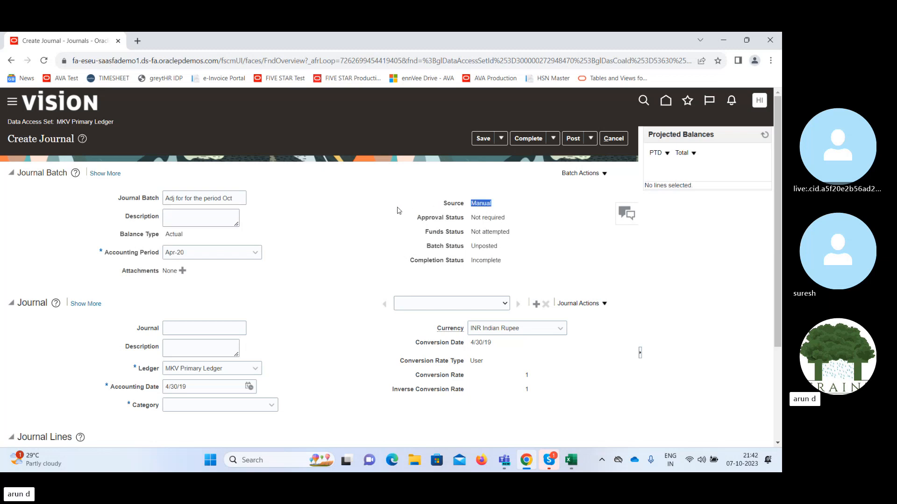
{"action": "triple_click", "coordinate": [477, 218]}
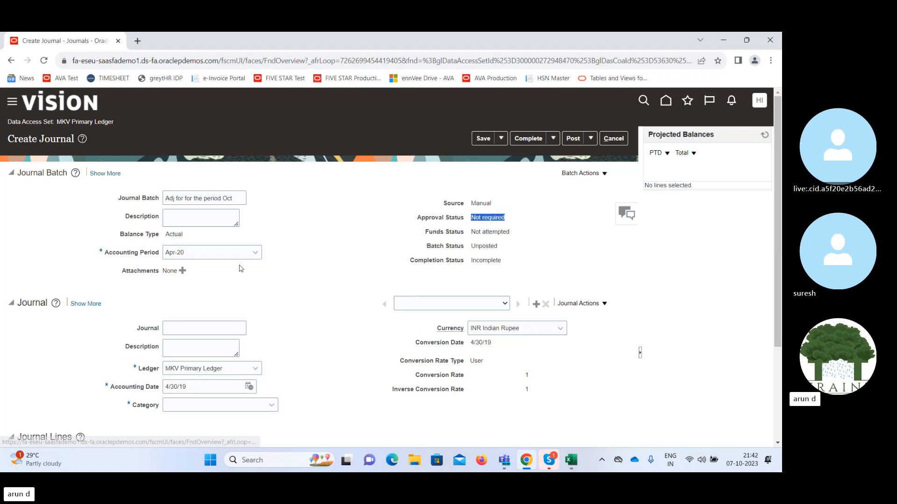
{"action": "left_click", "coordinate": [347, 230]}
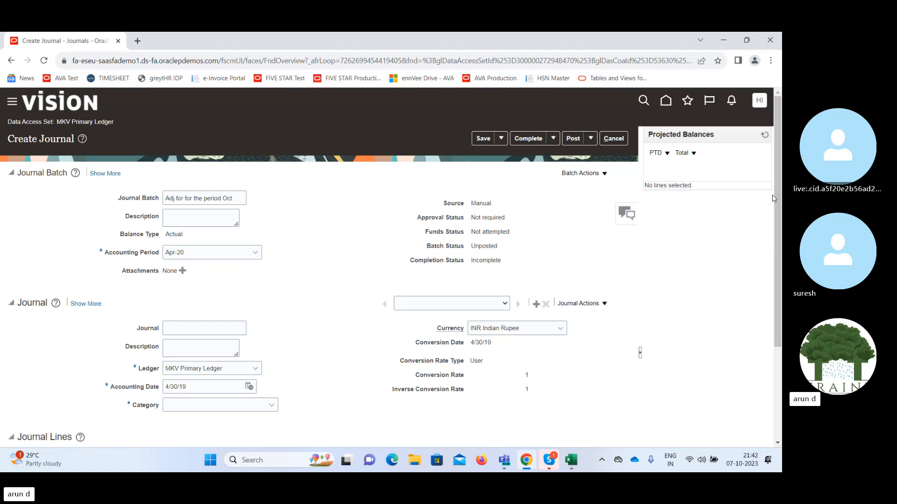
{"action": "left_click_drag", "start_coordinate": [775, 185], "coordinate": [777, 215]}
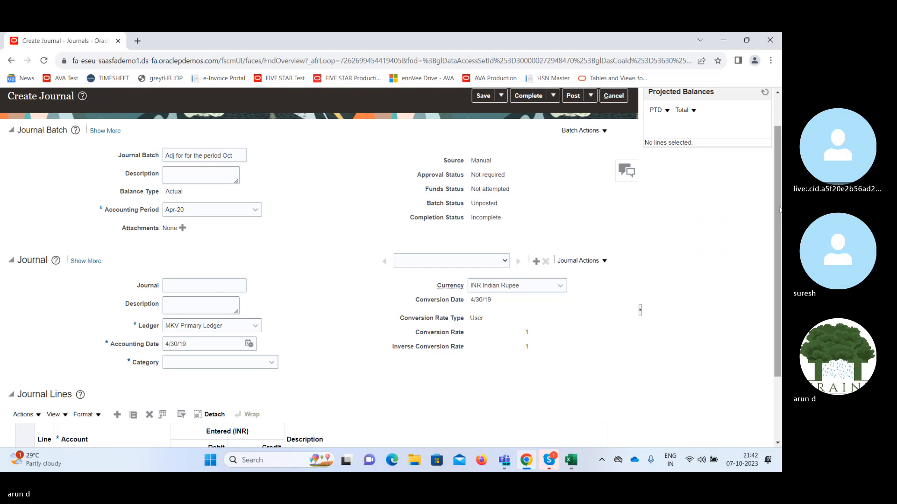
{"action": "scroll", "coordinate": [779, 210], "scroll_direction": "down", "scroll_amount": 2}
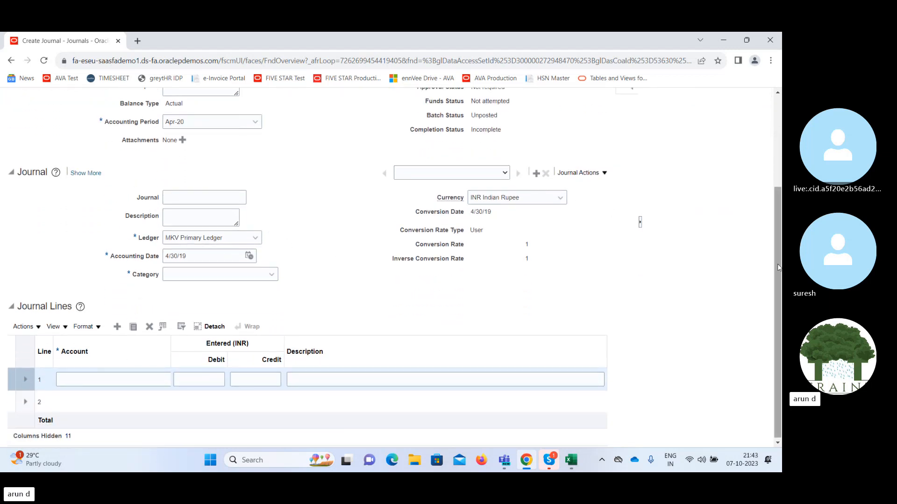
{"action": "scroll", "coordinate": [779, 267], "scroll_direction": "up", "scroll_amount": 3}
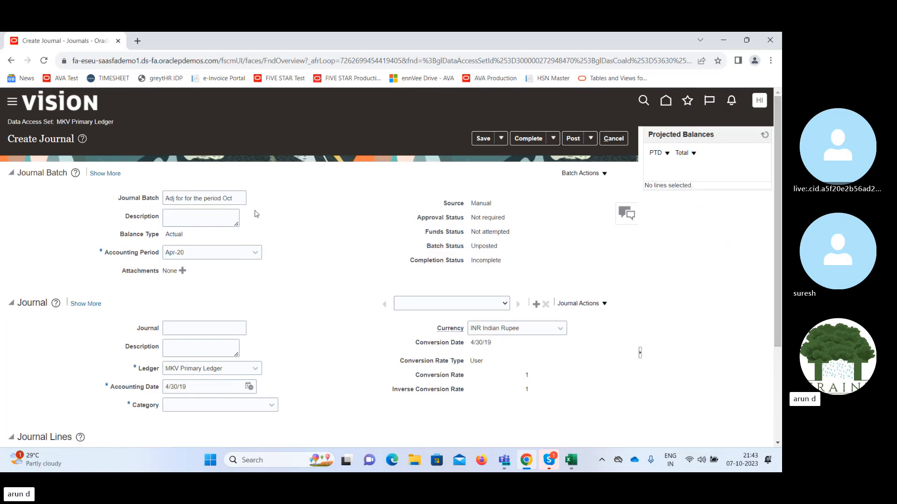
Copy the batch name "Adj for for the period Oct" into the journal name and set the category to Adjustment
{"action": "triple_click", "coordinate": [242, 200]}
{"action": "key", "text": "ctrl+c"}
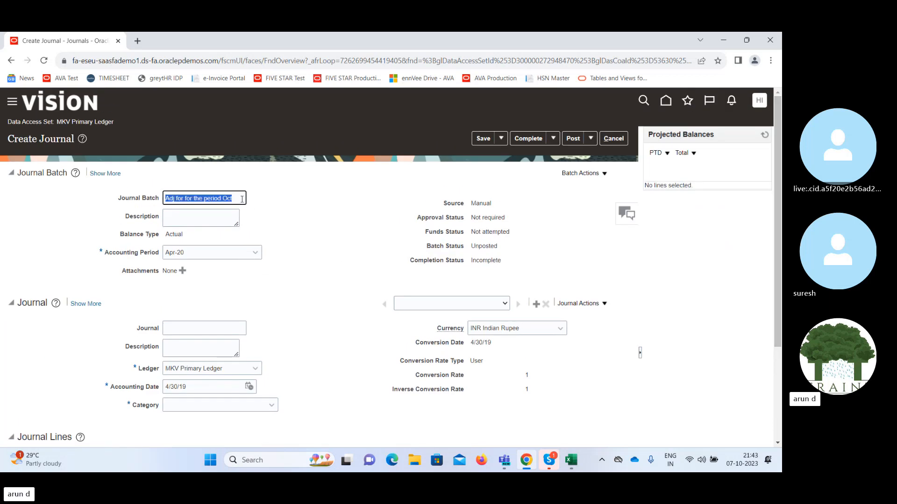
{"action": "scroll", "coordinate": [407, 298], "scroll_direction": "down", "scroll_amount": 1}
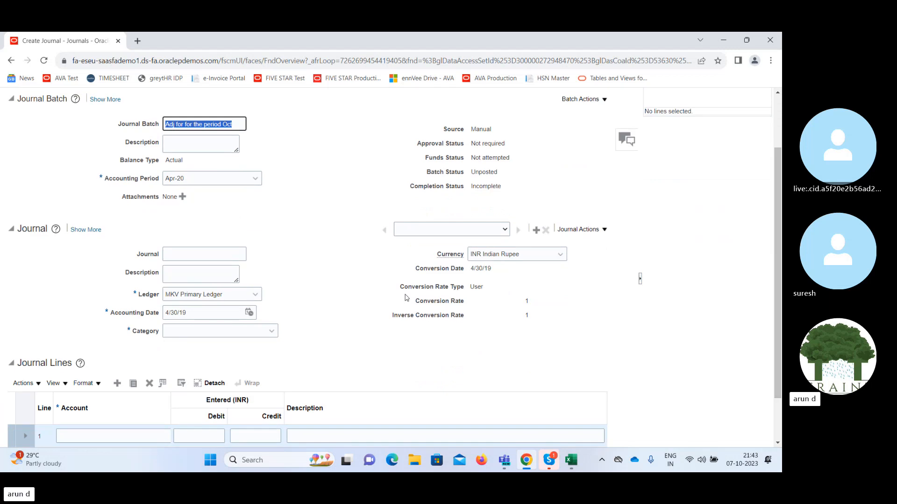
{"action": "left_click", "coordinate": [182, 253]}
{"action": "key", "text": "ctrl+v"}
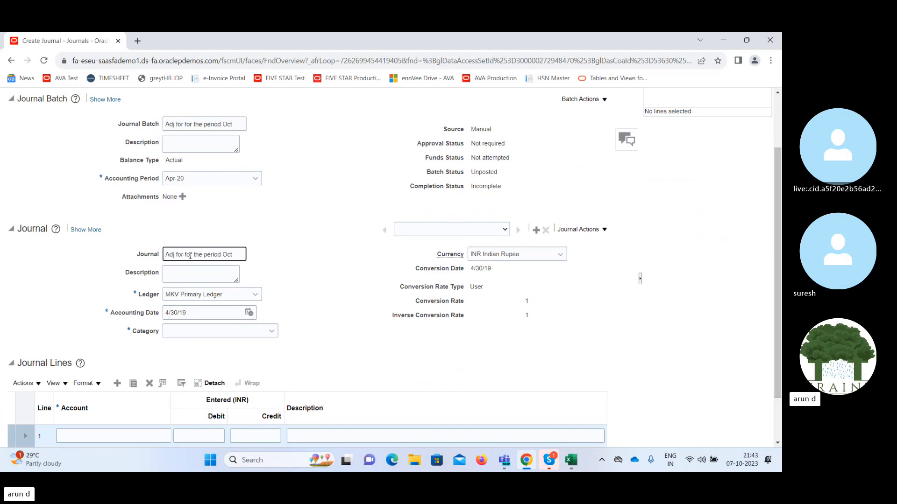
{"action": "left_click", "coordinate": [268, 332]}
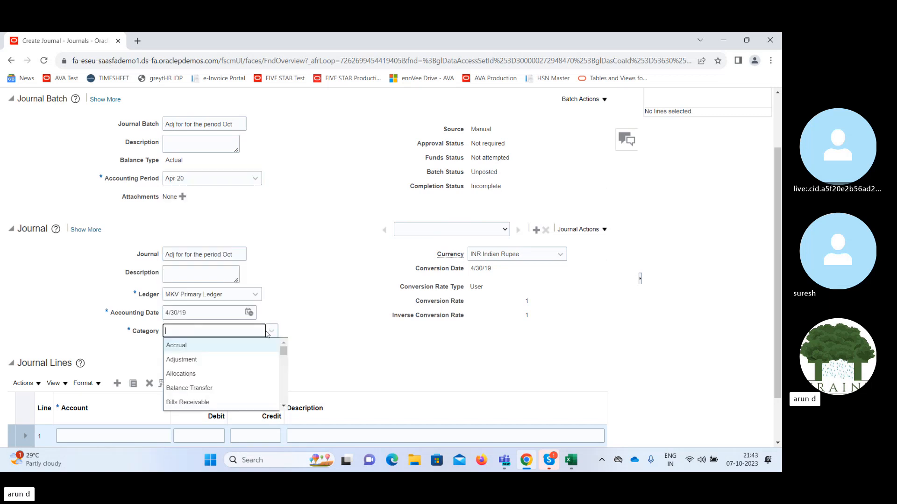
{"action": "left_click", "coordinate": [200, 361]}
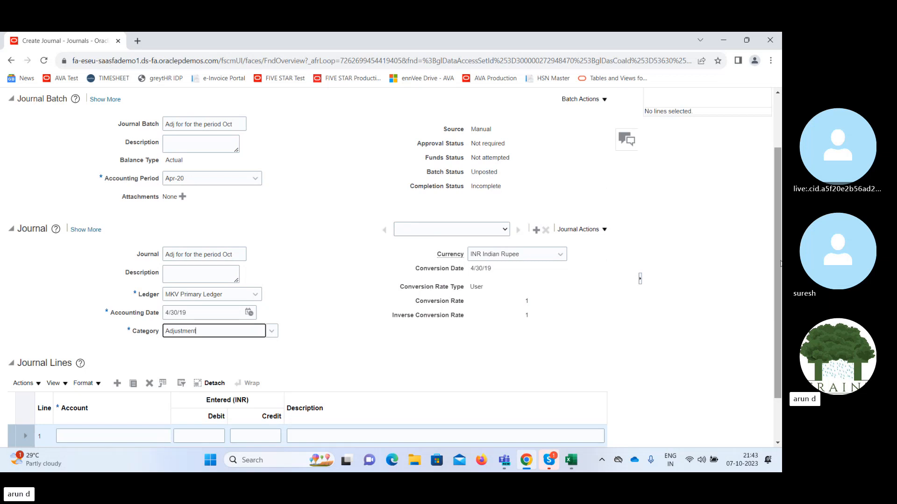
Select the account entry of journal line 1 and look over the batch and journal header details
{"action": "scroll", "coordinate": [193, 389], "scroll_direction": "down", "scroll_amount": 2}
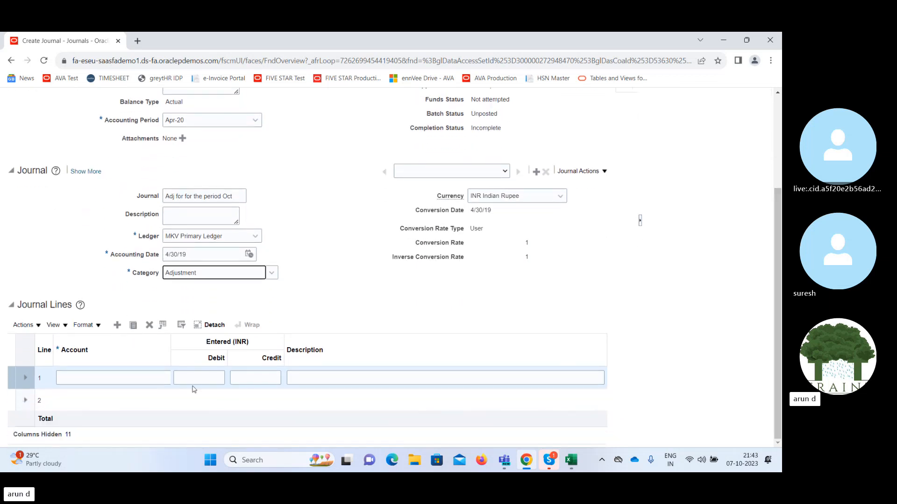
{"action": "left_click", "coordinate": [123, 377]}
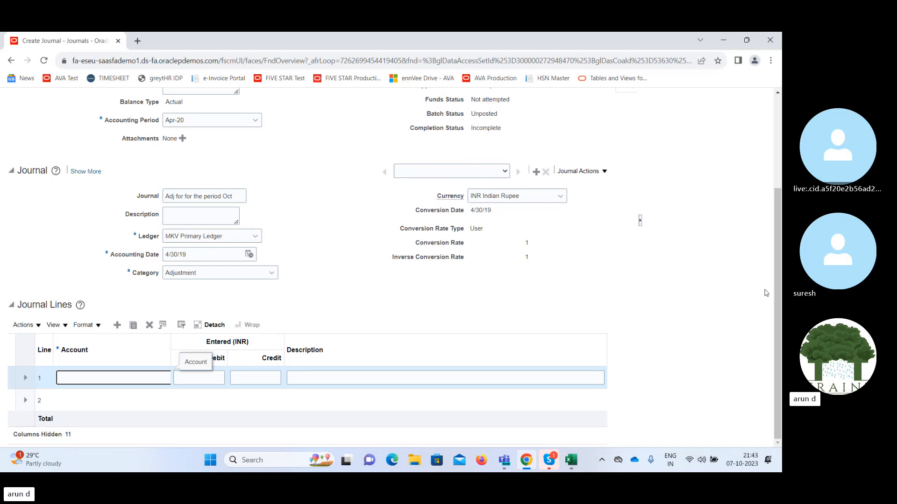
{"action": "scroll", "coordinate": [779, 294], "scroll_direction": "up", "scroll_amount": 3}
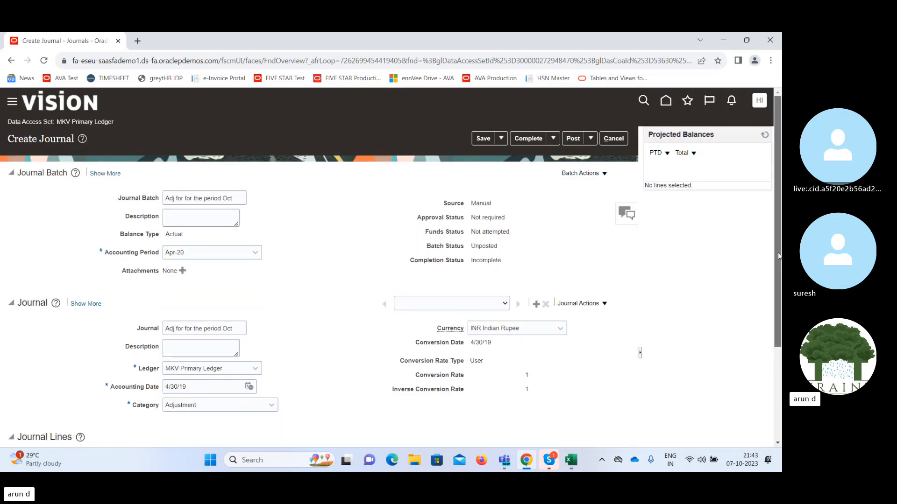
{"action": "left_click_drag", "start_coordinate": [777, 252], "coordinate": [780, 365]}
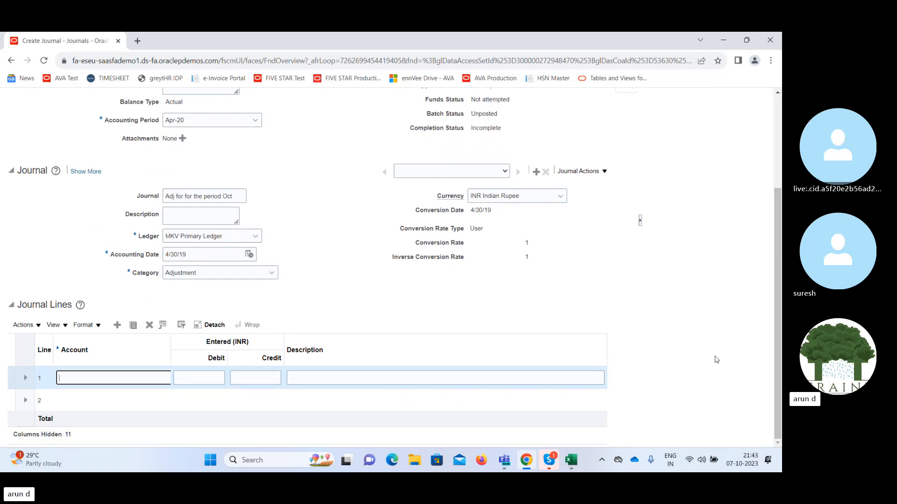
Switch to Skype, check the call's chat messages and close the chat
{"action": "left_click", "coordinate": [550, 461]}
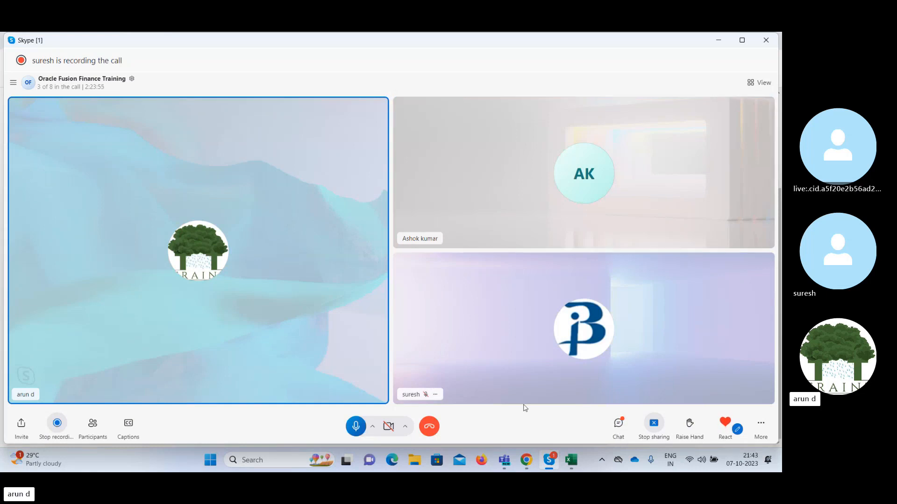
{"action": "left_click", "coordinate": [619, 422]}
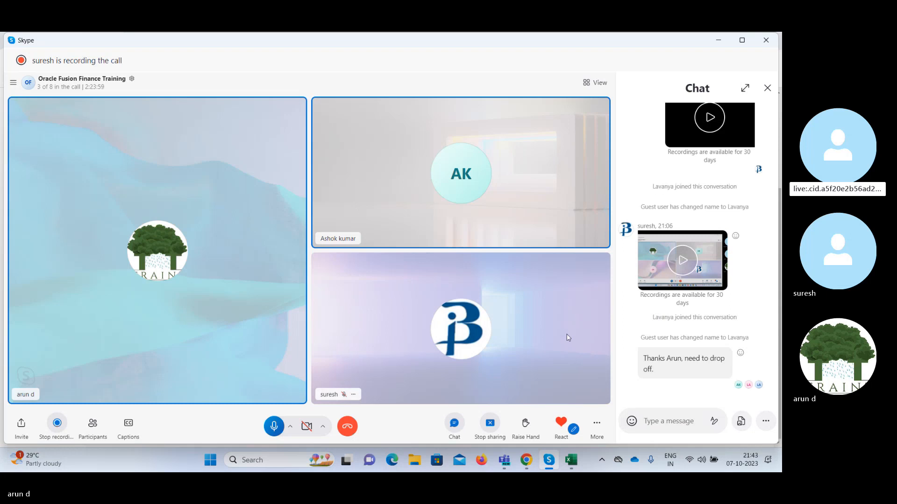
{"action": "left_click", "coordinate": [767, 89]}
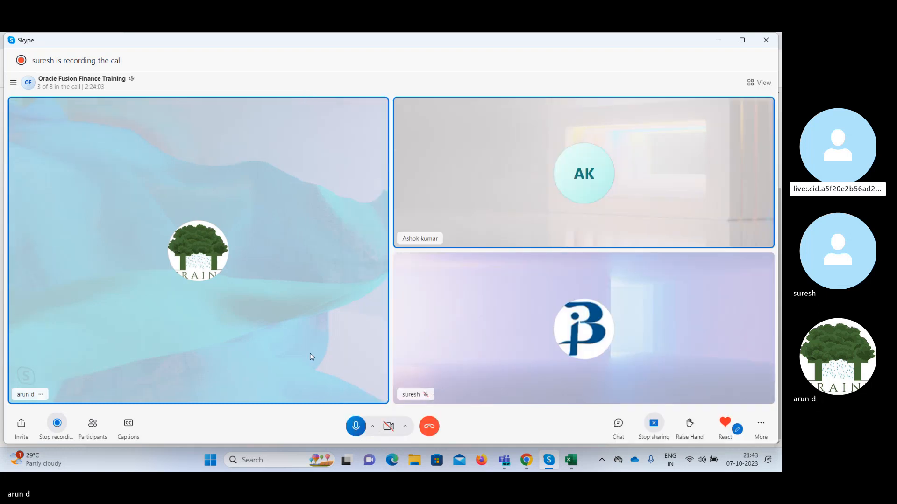